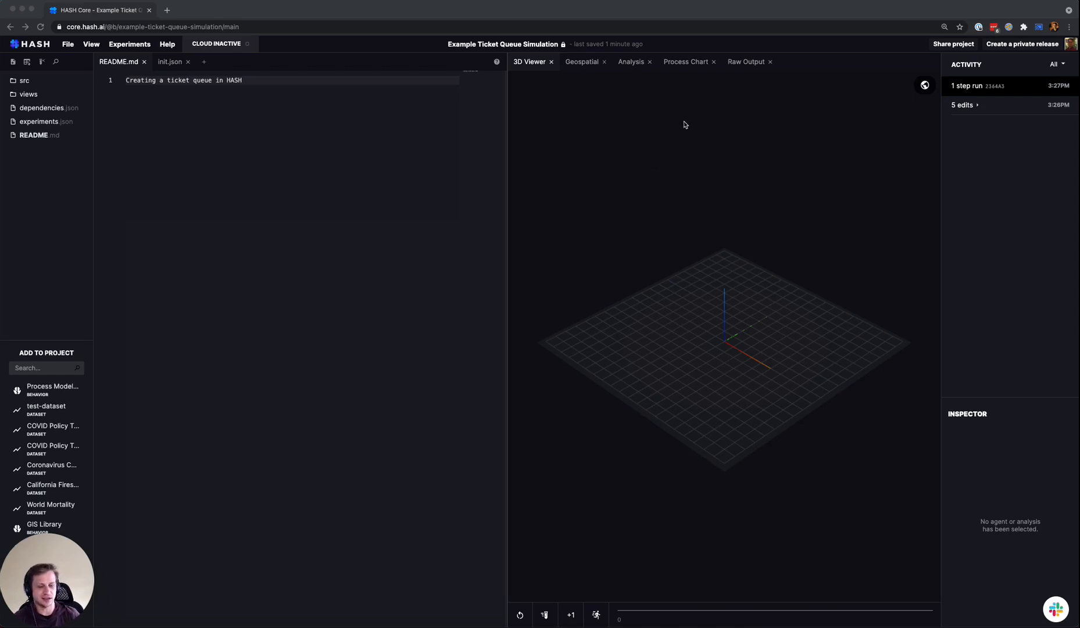
Step: Open the Process Chart view of the ticket queue simulation
left_click(687, 66)
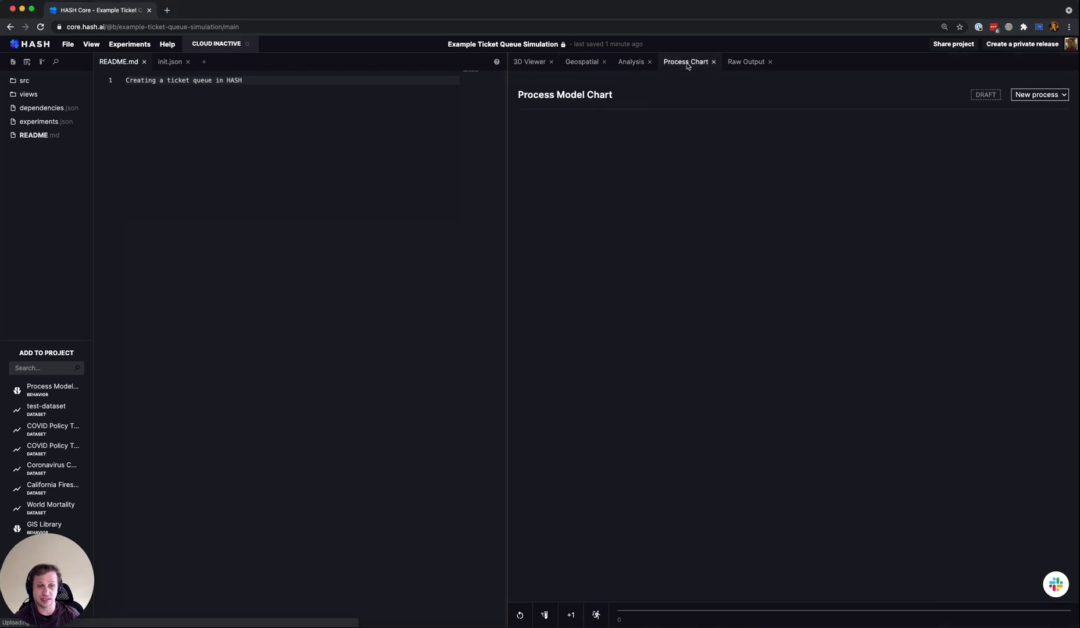
left_click(88, 46)
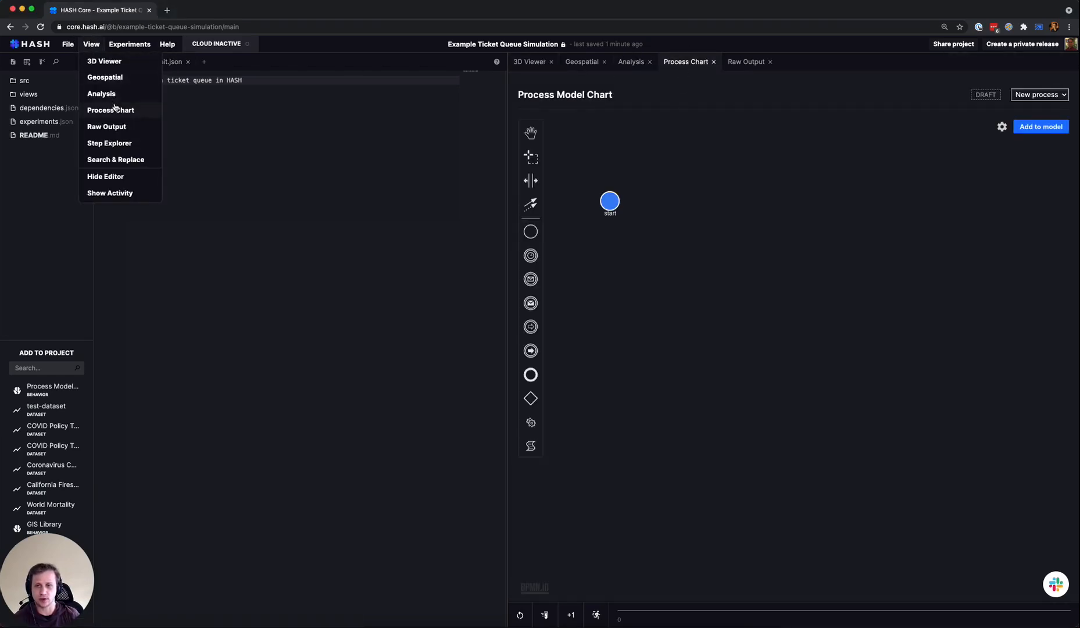
left_click(322, 139)
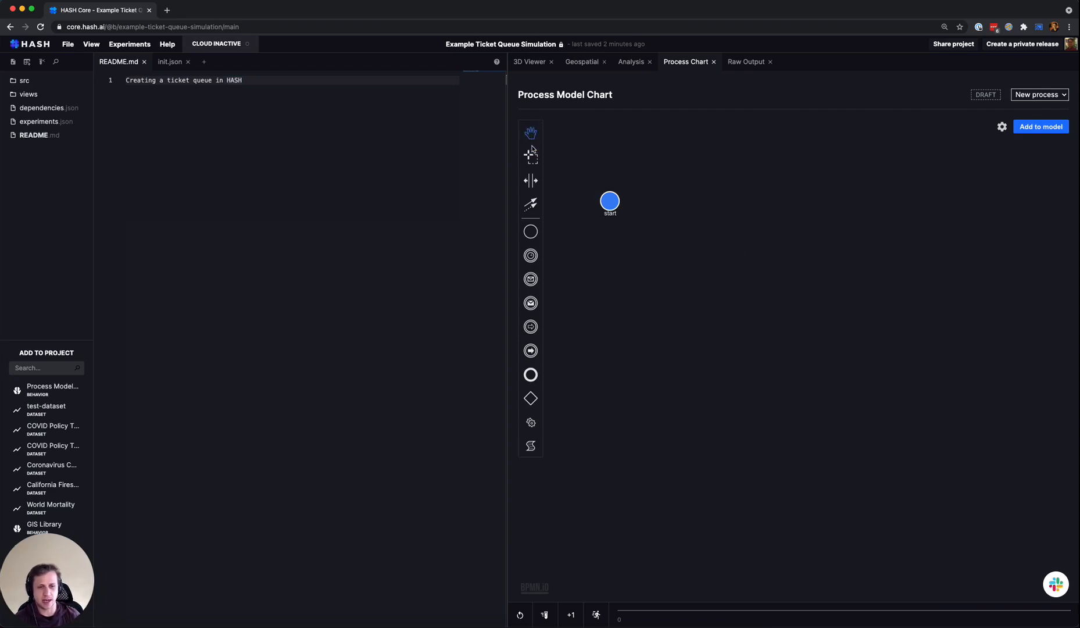
left_click(528, 139)
mouse_move(573, 181)
left_mouse_down()
mouse_move(577, 206)
mouse_move(573, 197)
left_mouse_up()
left_click(530, 133)
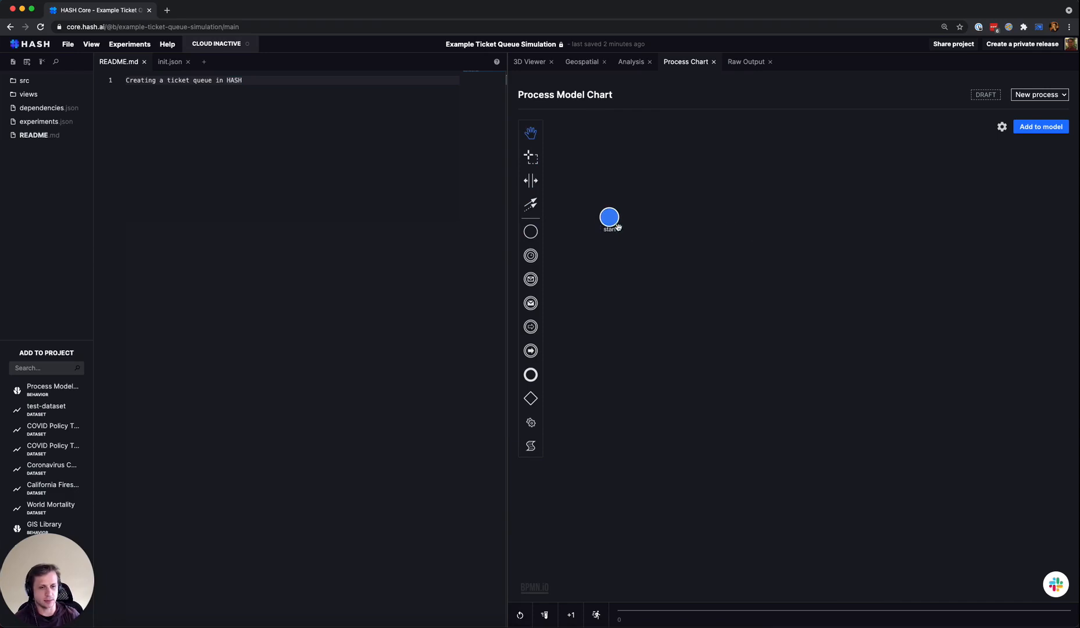
left_click(533, 211)
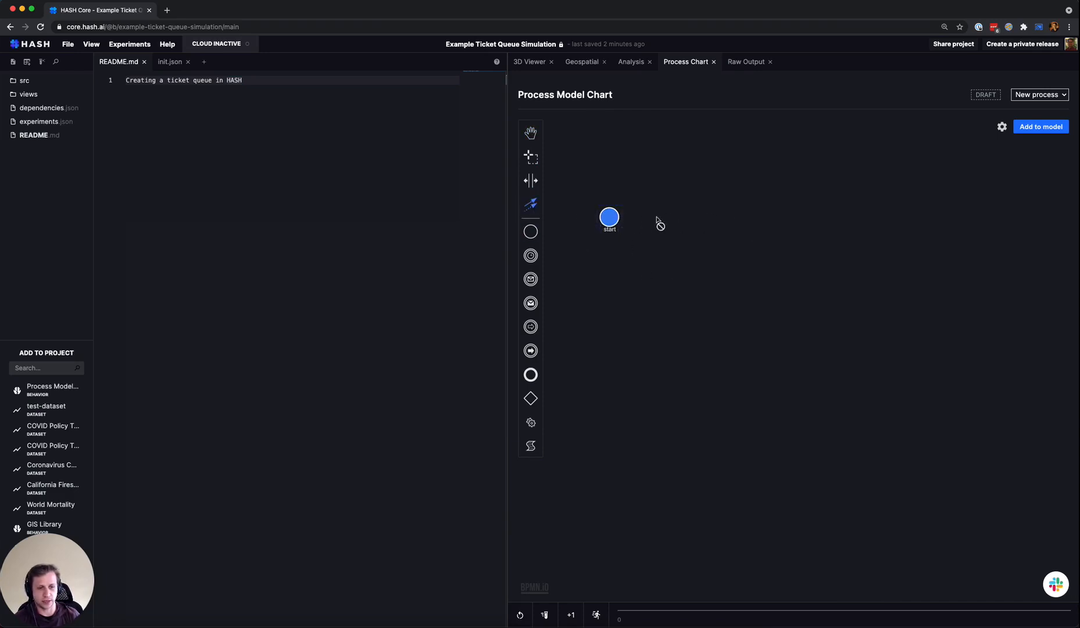
left_click(527, 233)
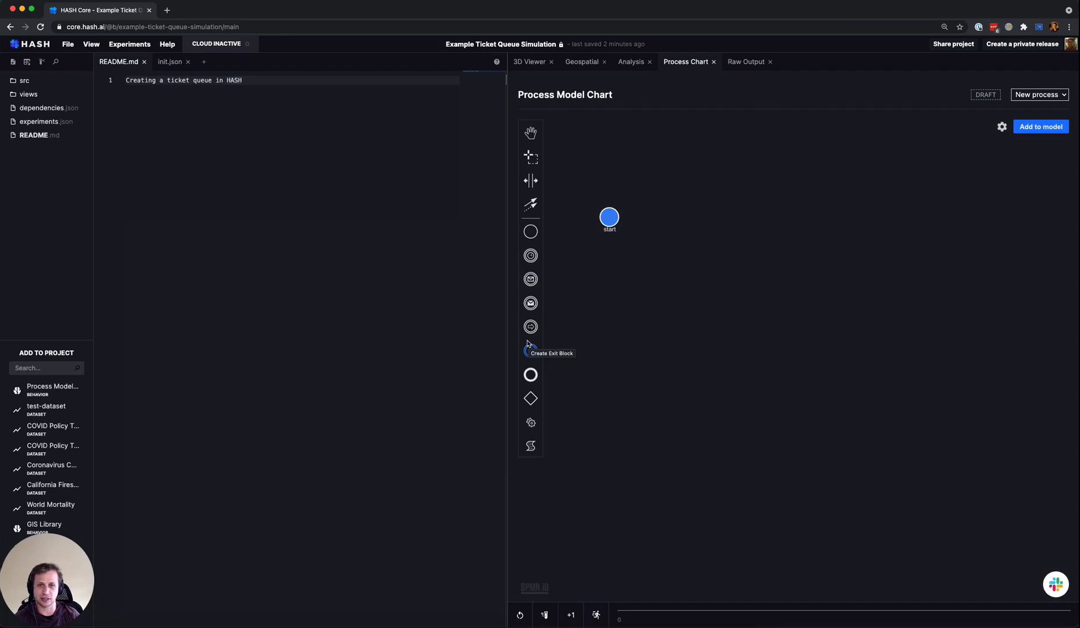
left_click_drag(527, 344, 587, 254)
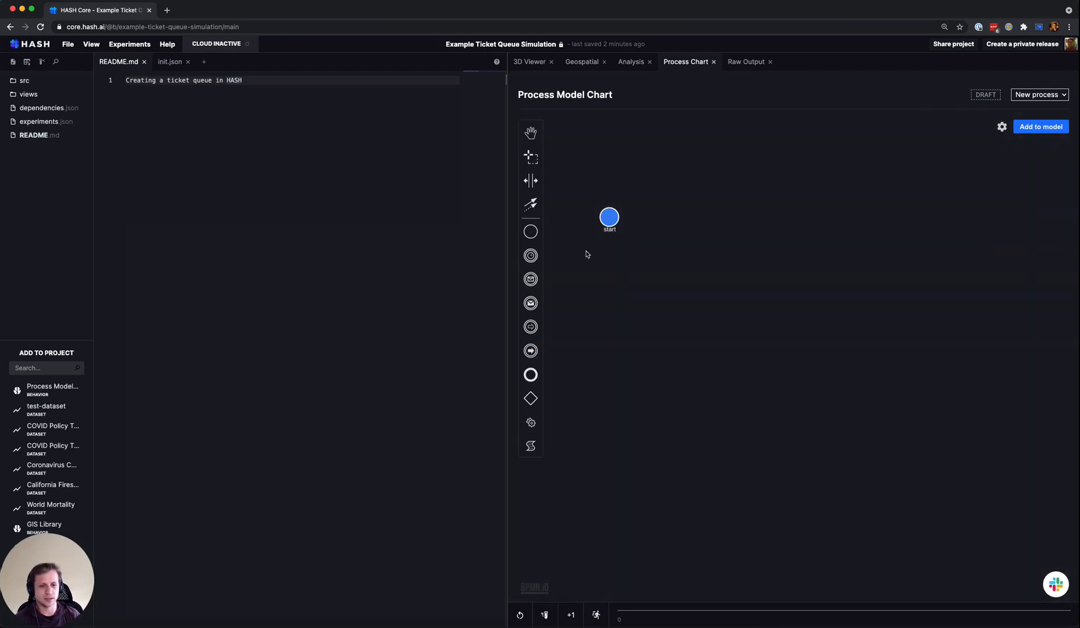
Step: Rename the start source block in the process chart as generate_tickets
left_click(610, 220)
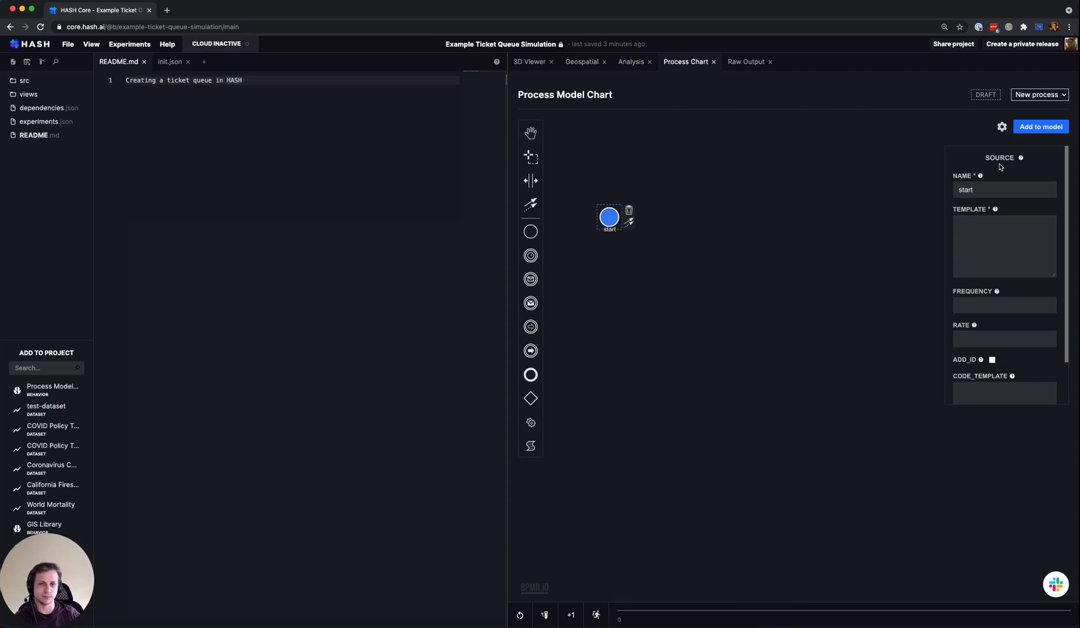
double_click(996, 192)
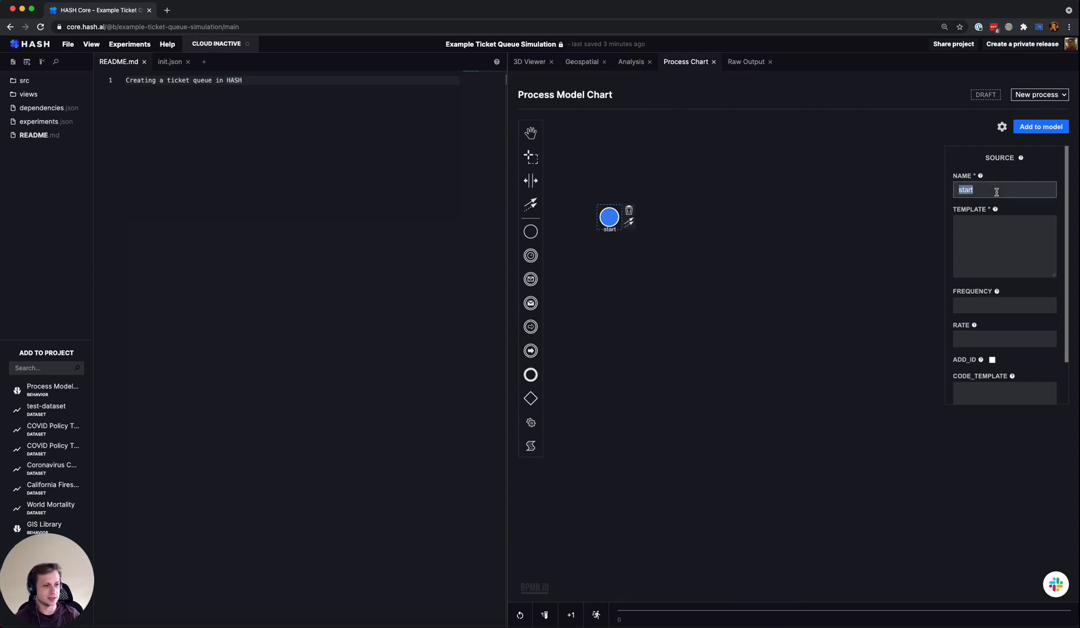
type("generate")
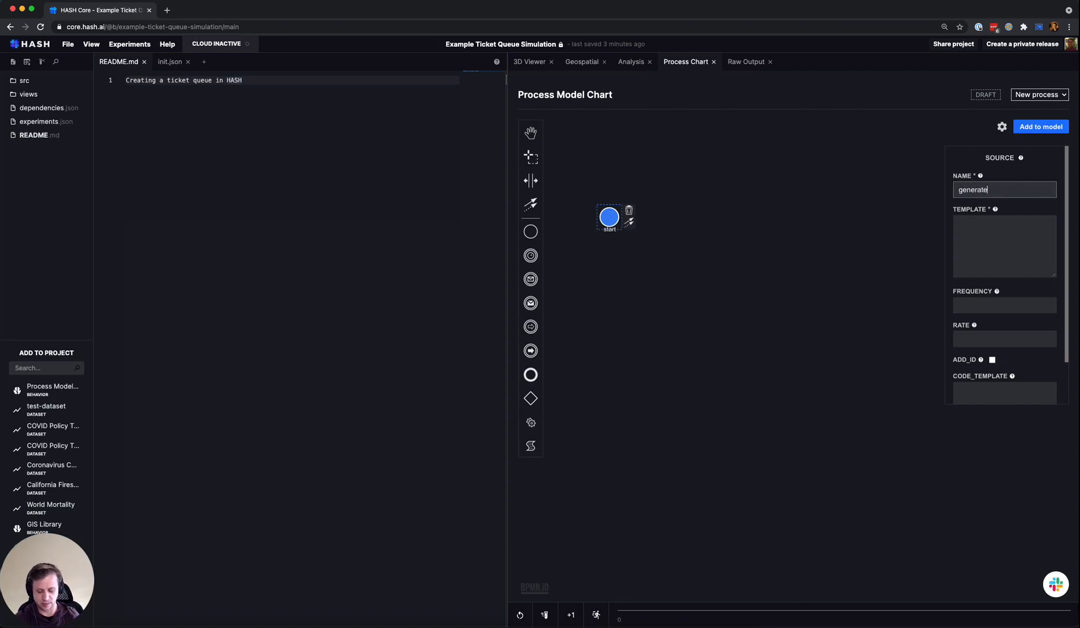
type("_tickets")
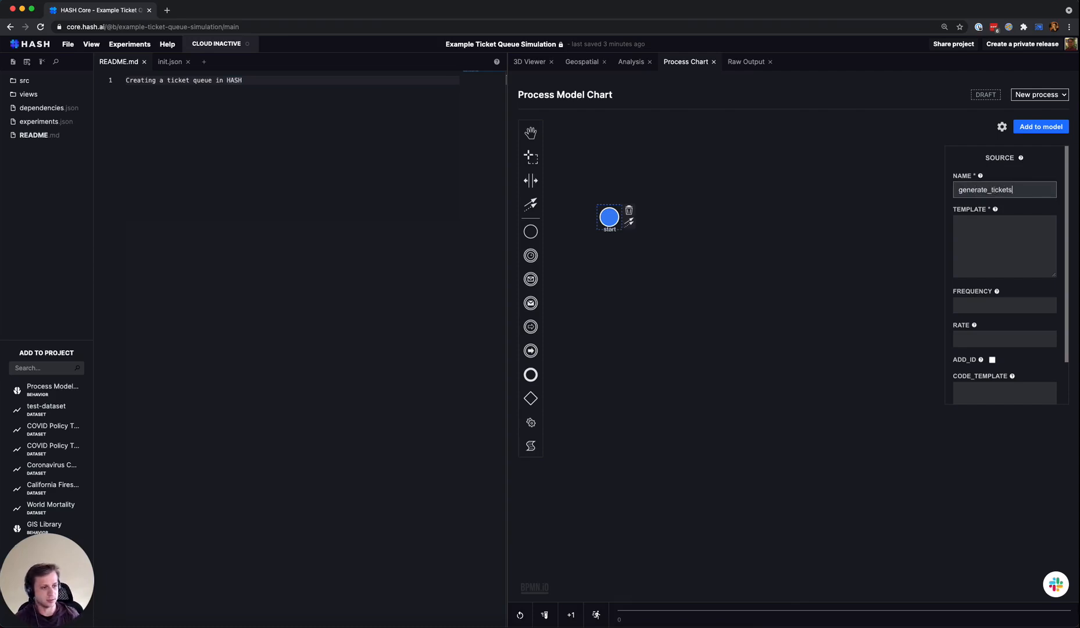
left_click(844, 241)
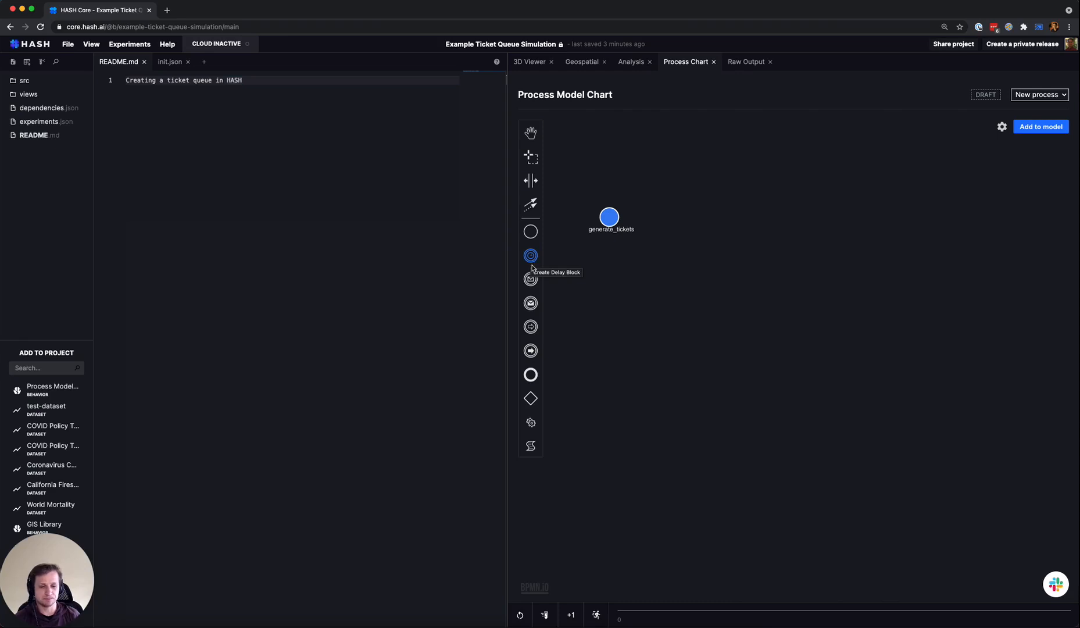
Step: Add a service block to the right of the generate_tickets block and name it solving_tickets
left_click_drag(536, 424, 693, 220)
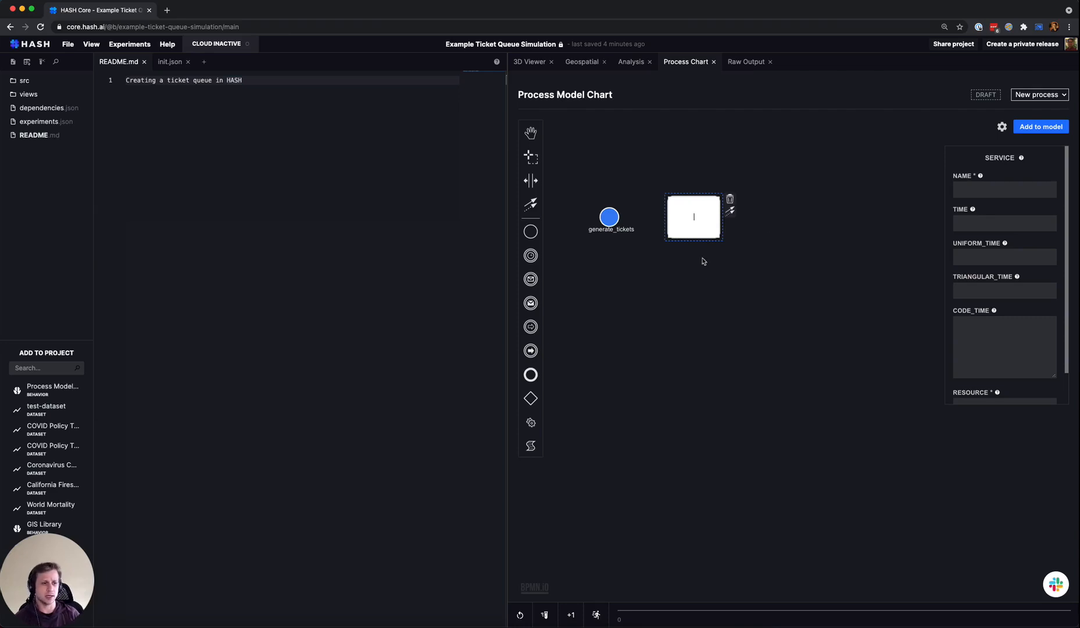
left_click(998, 190)
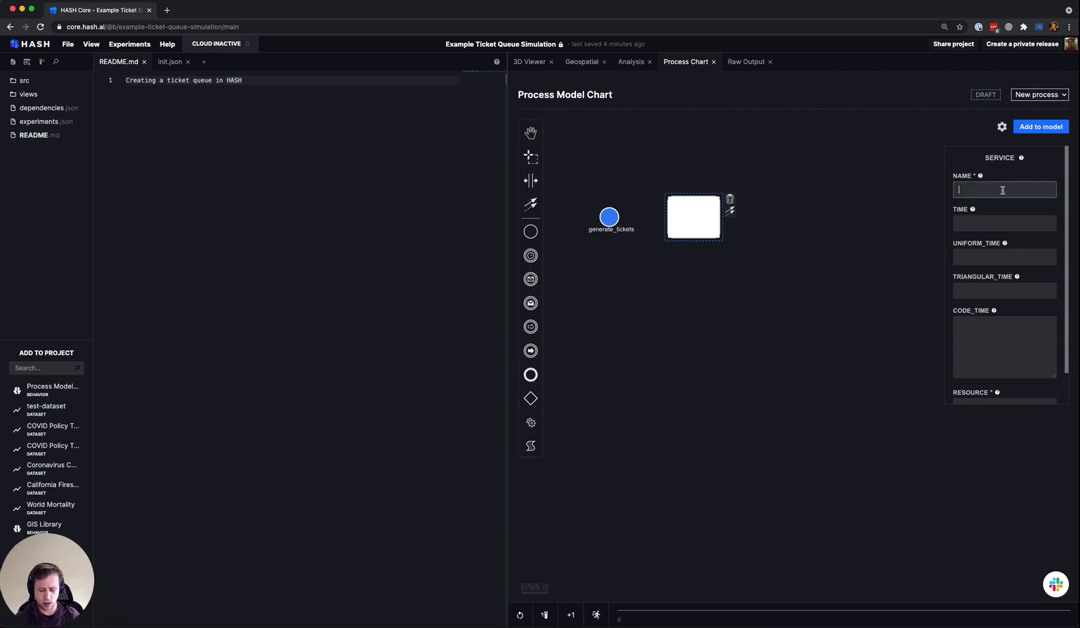
type("solving_ticke")
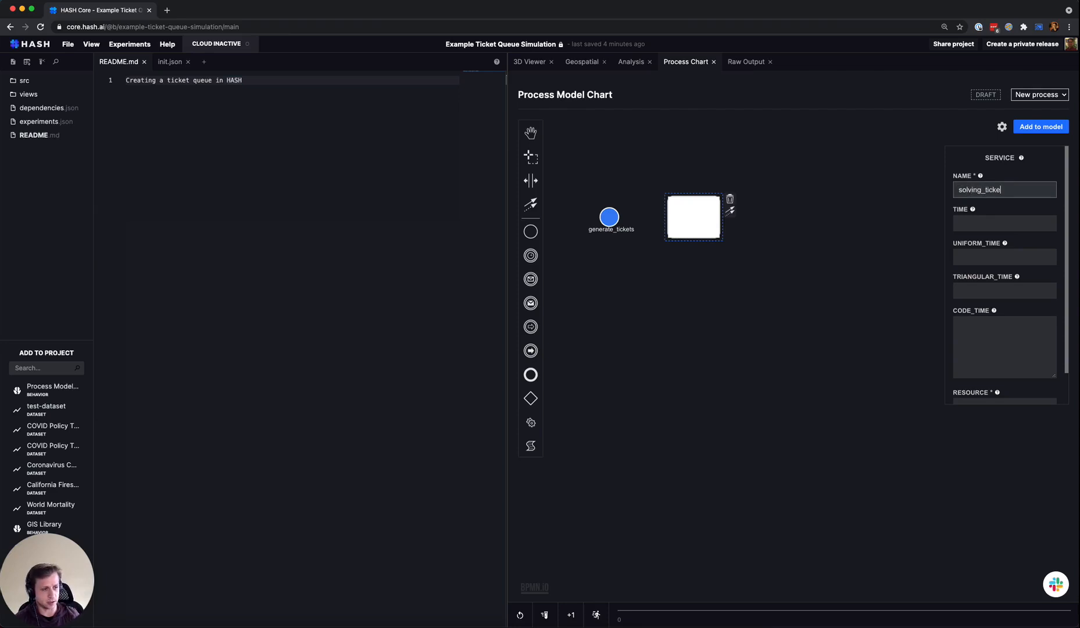
type("ts")
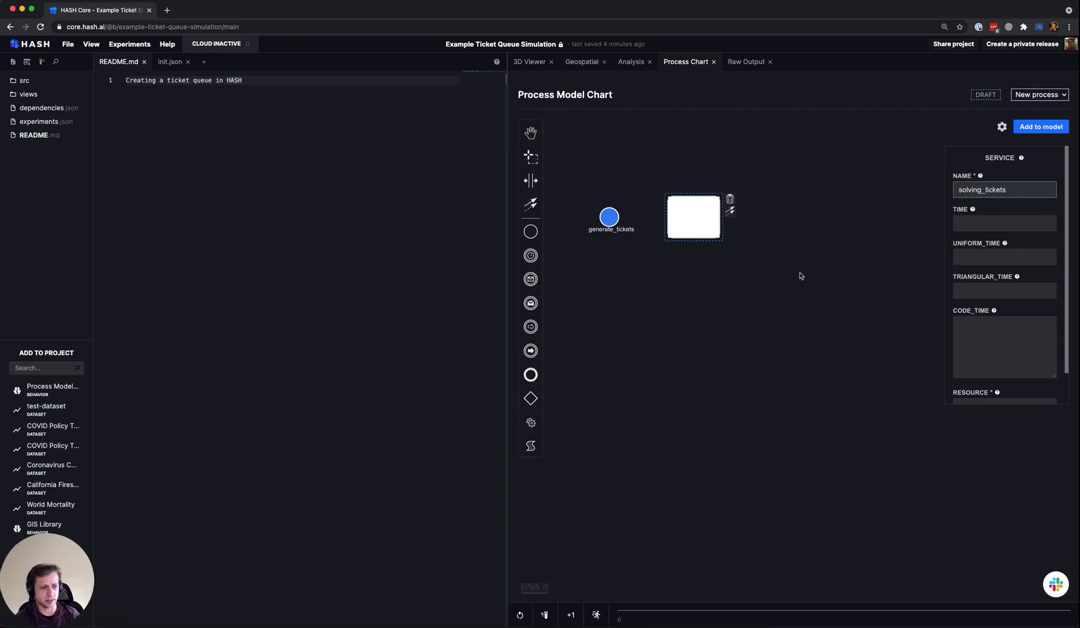
left_click(818, 259)
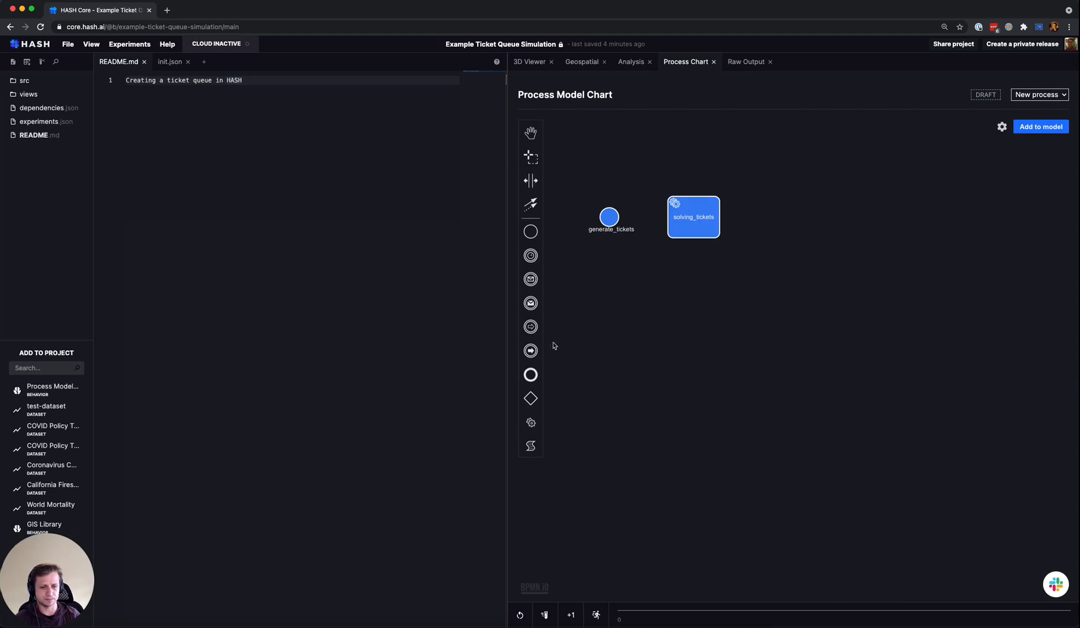
Step: Add a sink block to the right of solving_tickets and enable recording of through time, count and wait times
left_click(530, 375)
left_click(786, 217)
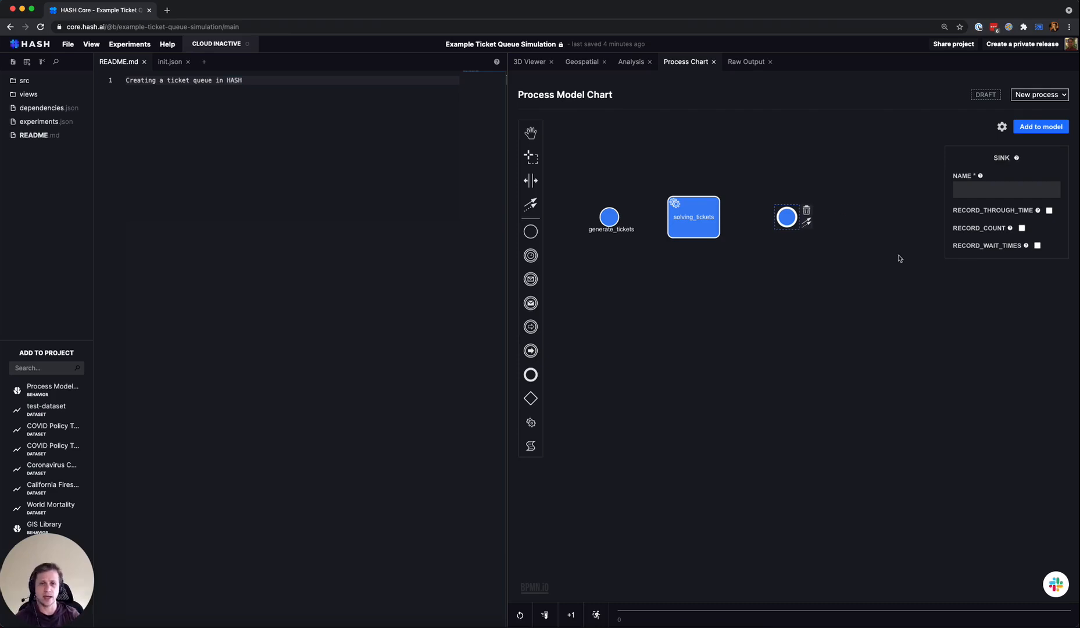
left_click(1049, 210)
left_click(1023, 228)
left_click(1037, 246)
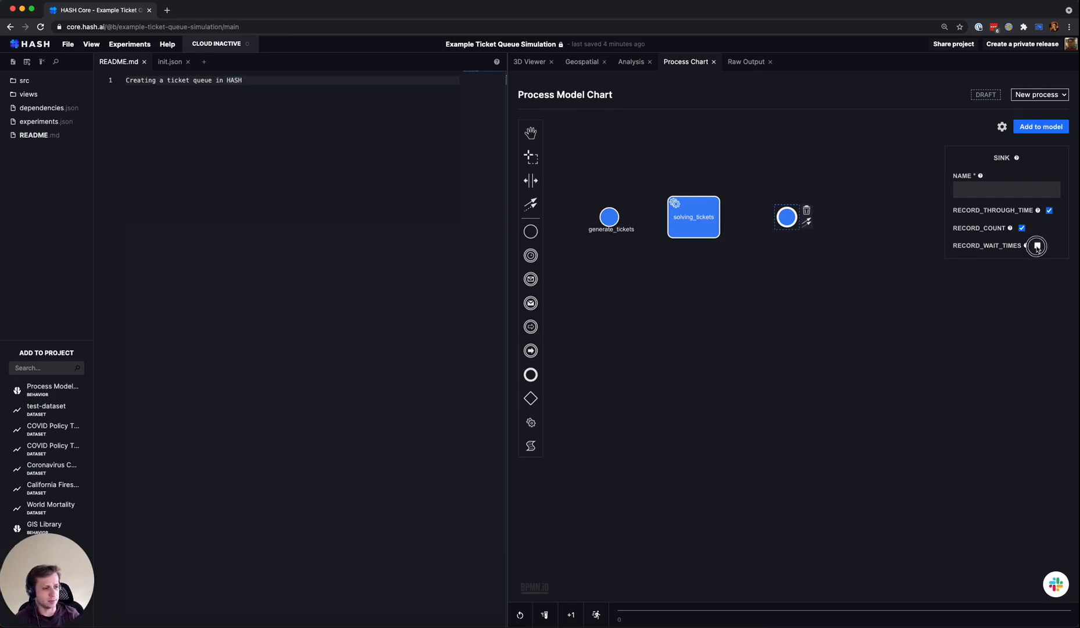
Step: Name the new sink block finished_tickets
left_click(1013, 187)
left_click(1005, 194)
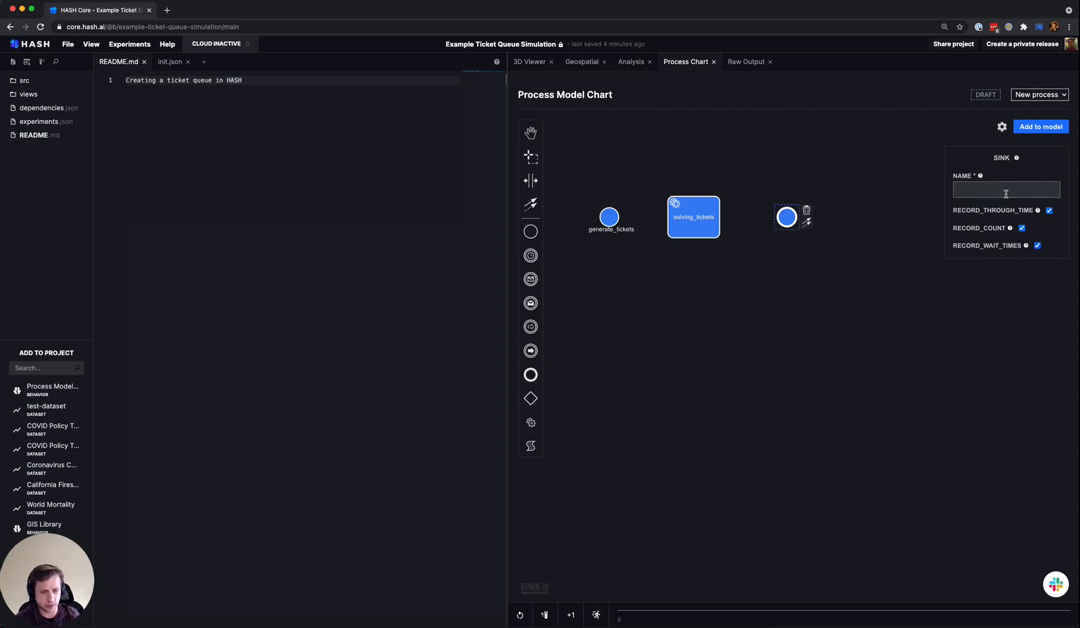
type("finished_t")
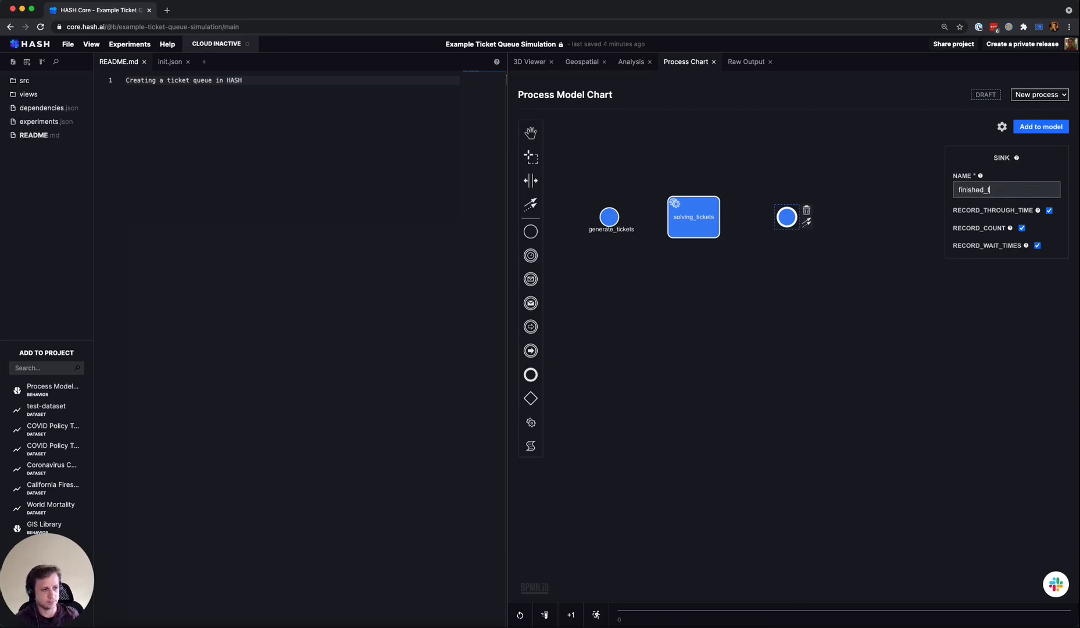
type("ickets")
left_click(880, 285)
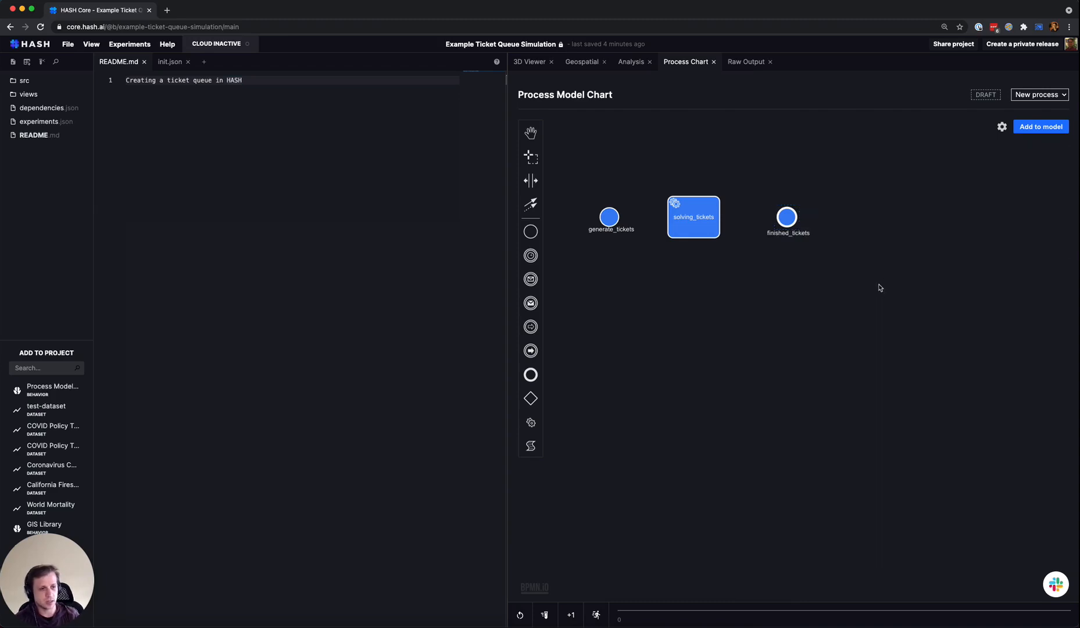
Step: Connect the blocks in sequence from generate_tickets through solving_tickets to finished_tickets
left_click(611, 222)
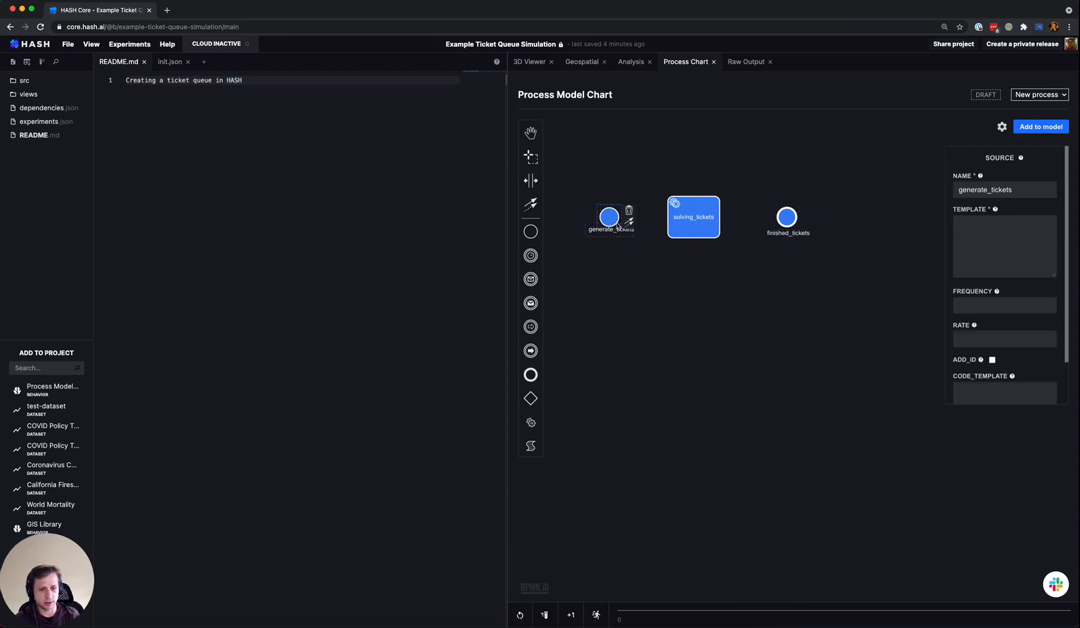
left_click_drag(629, 223, 785, 218)
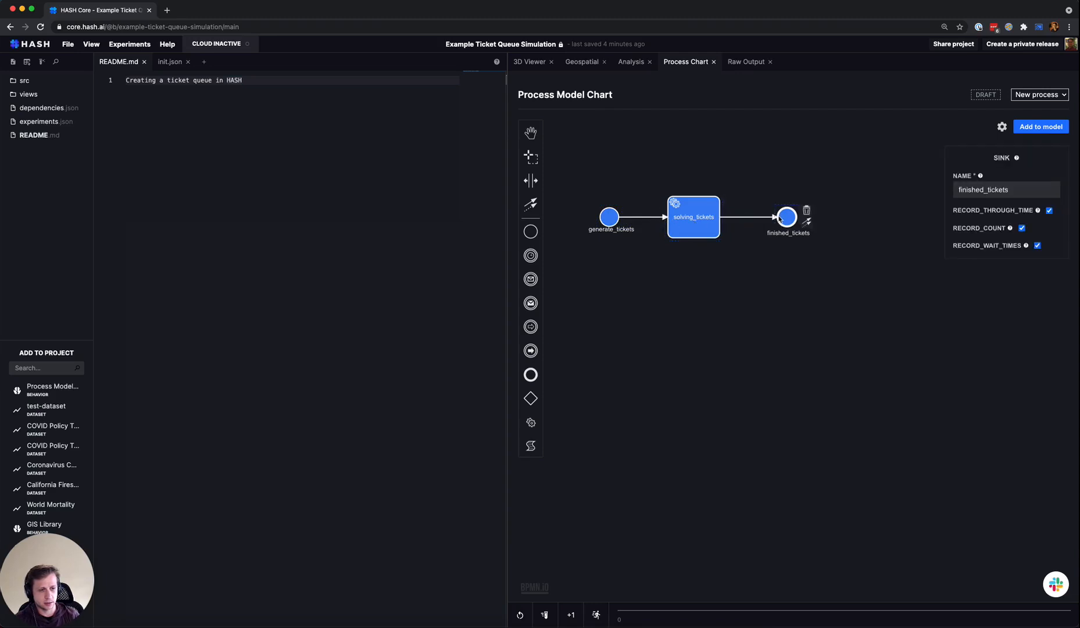
left_click(749, 265)
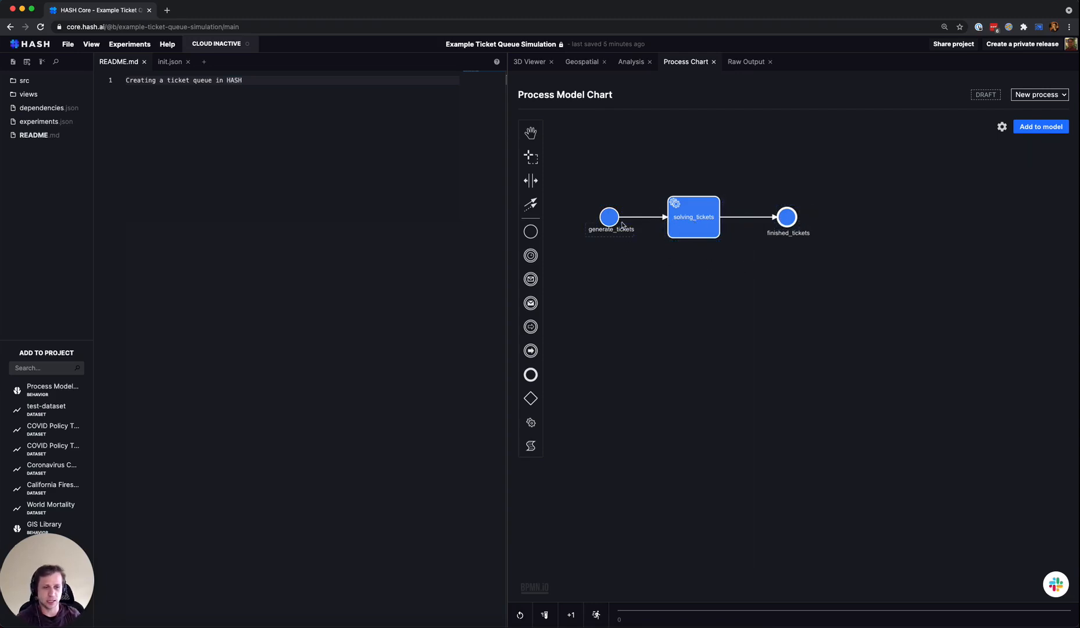
left_click(701, 227)
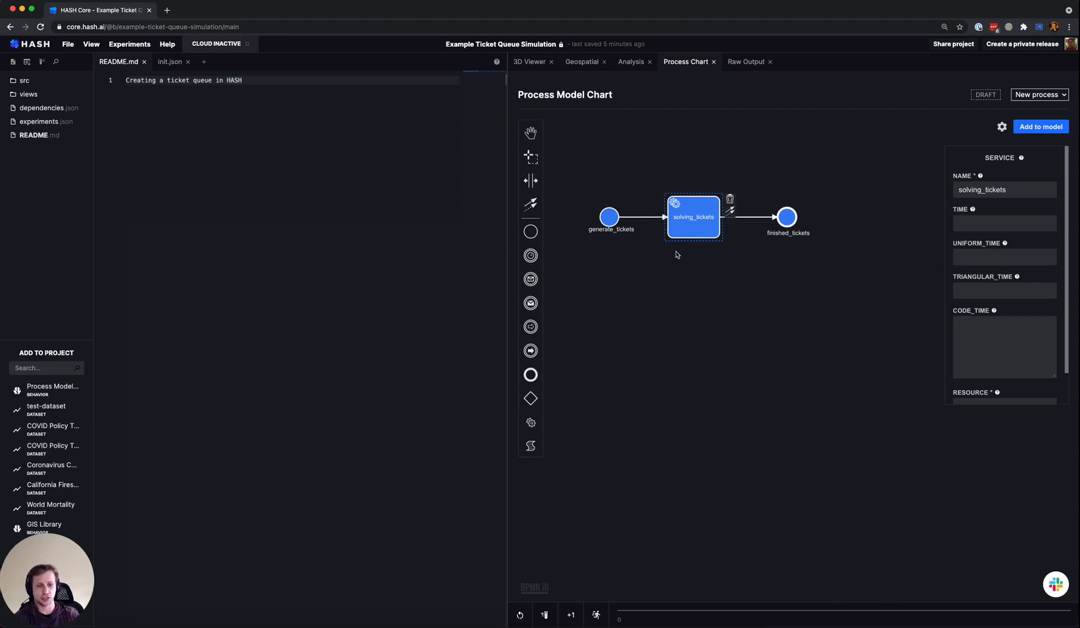
left_click(796, 213)
left_click(781, 286)
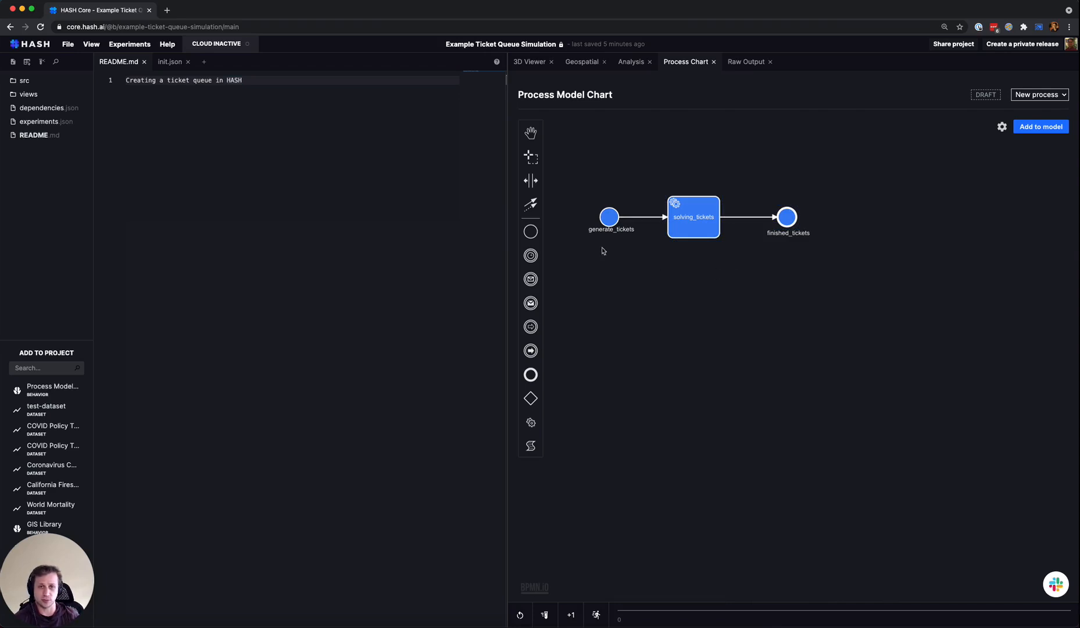
Step: Open the Source block documentation from the generate_tickets block's properties and return to the process model
left_click(610, 219)
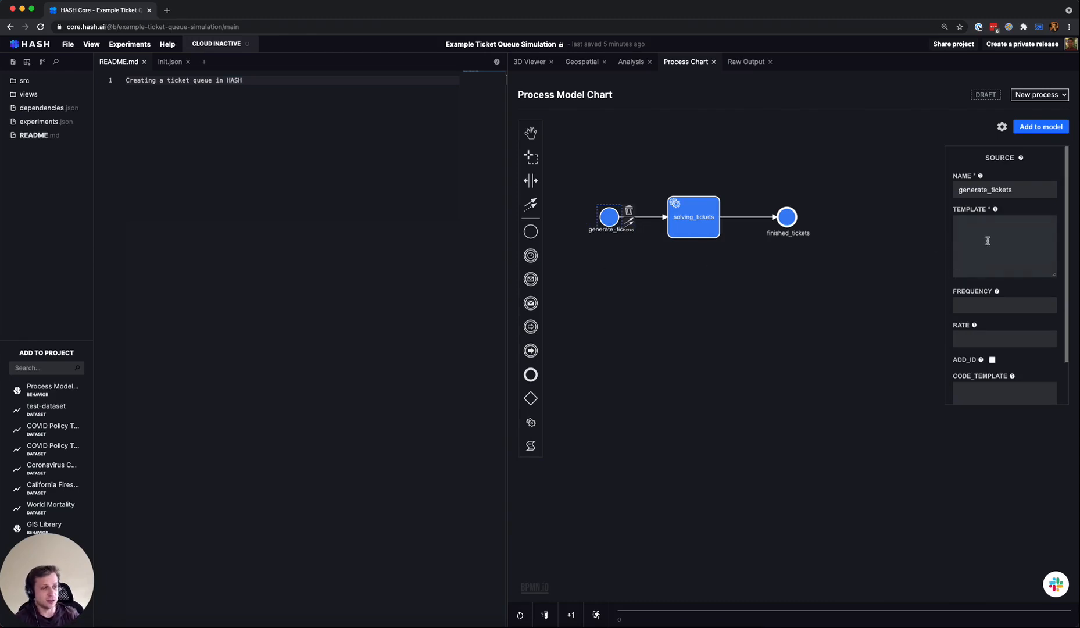
left_click(1022, 158)
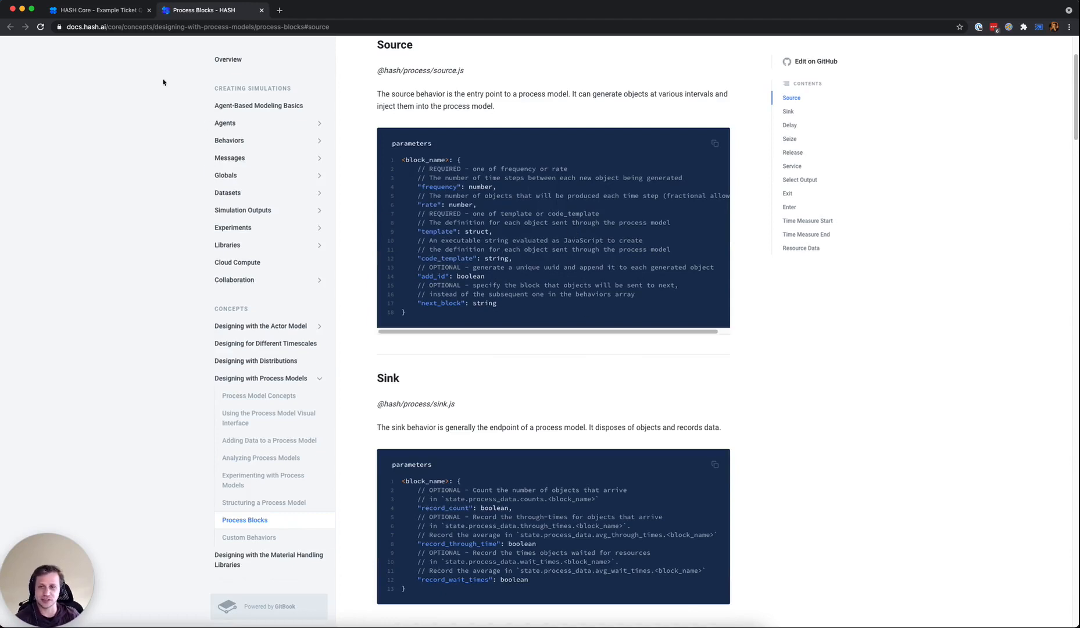
left_click(125, 14)
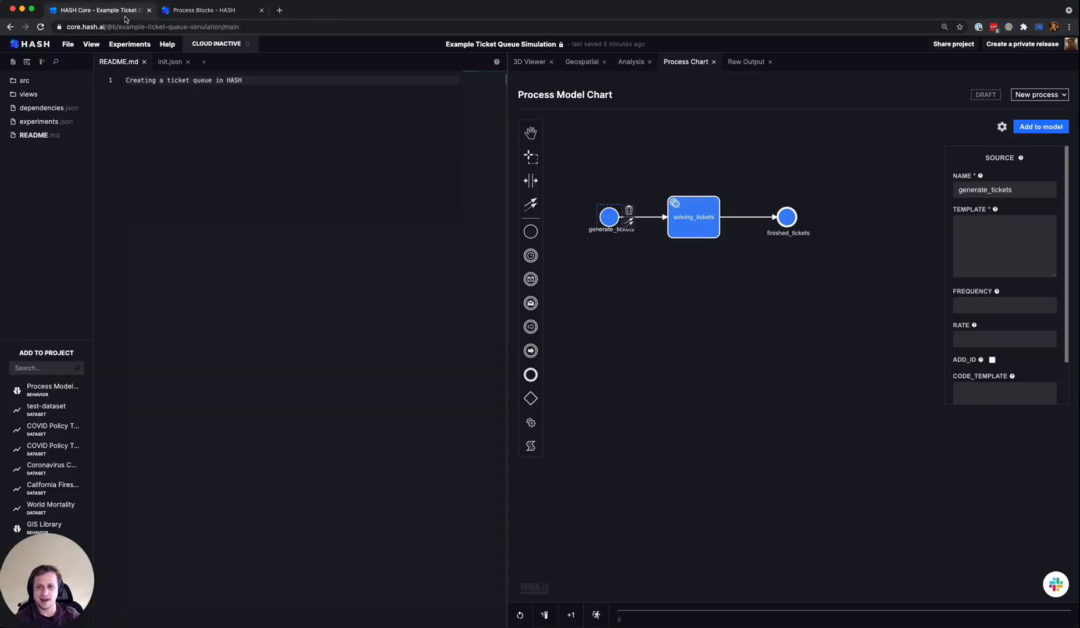
Step: Define the generate_tickets block's object template as {"priority": false}
left_click(1010, 243)
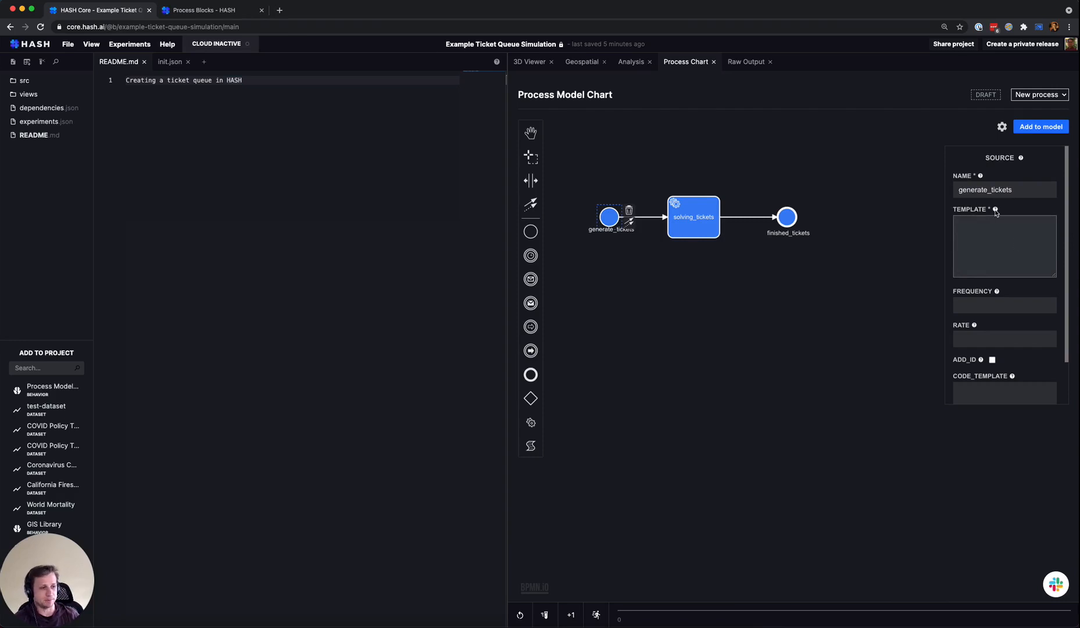
mouse_move(995, 211)
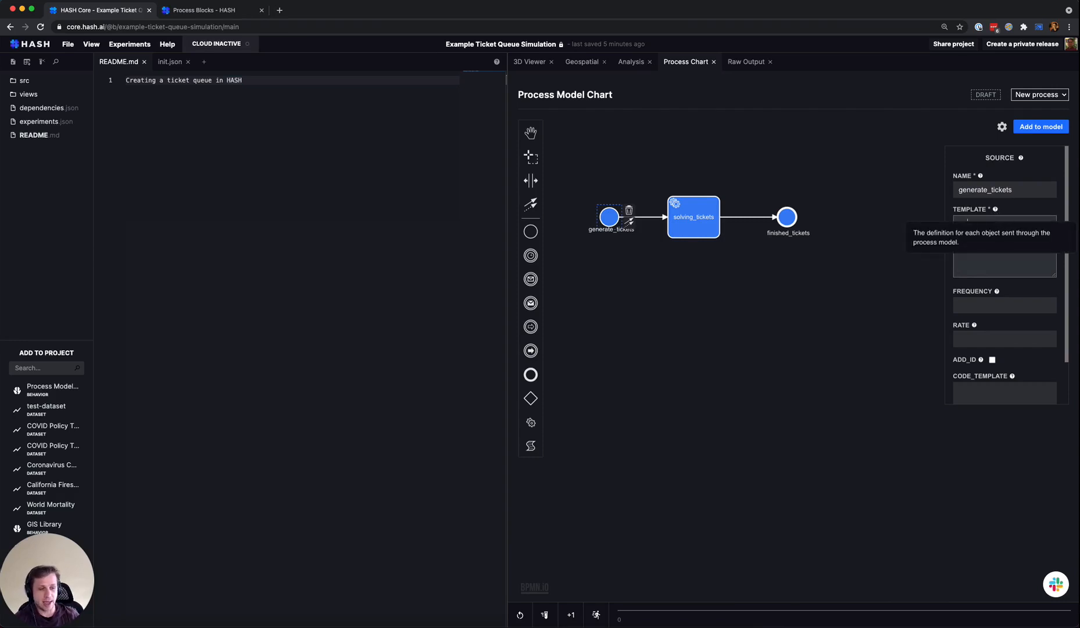
type("{}")
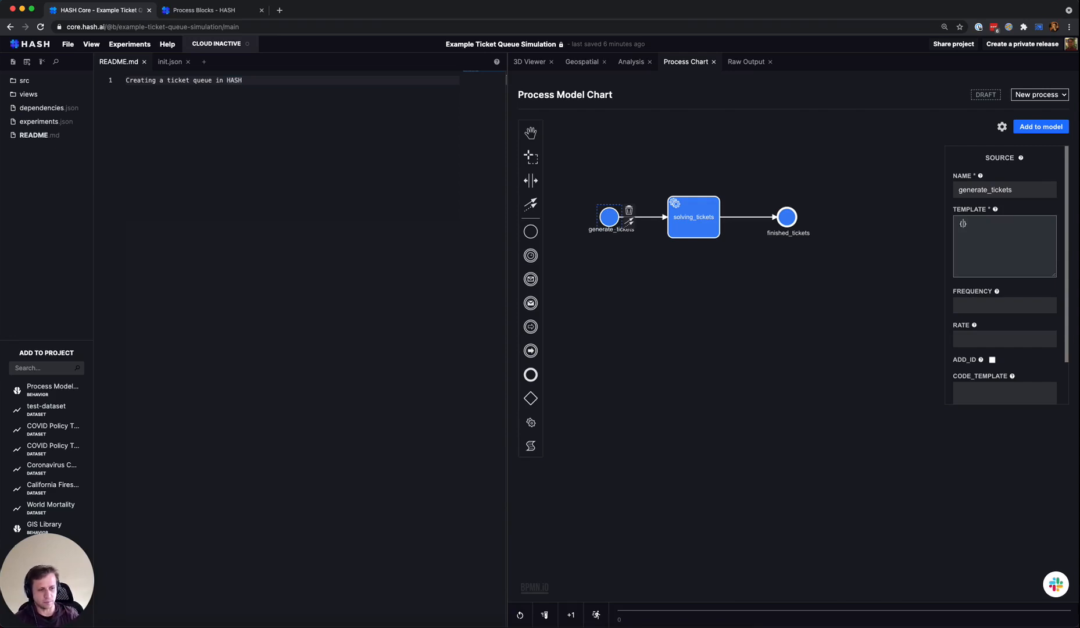
type("\"\"")
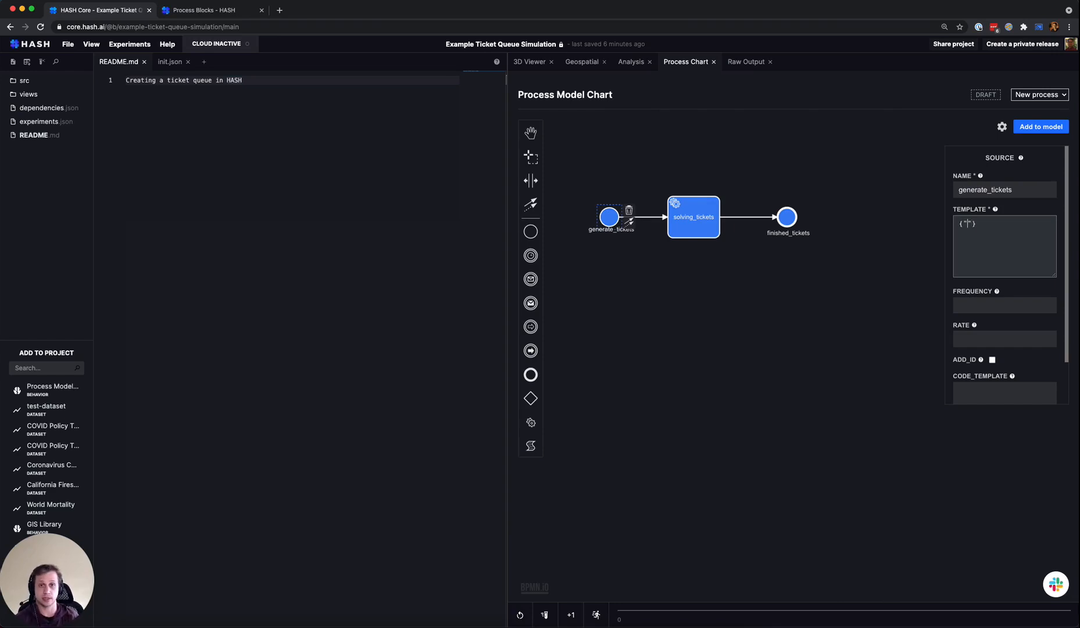
type("priority")
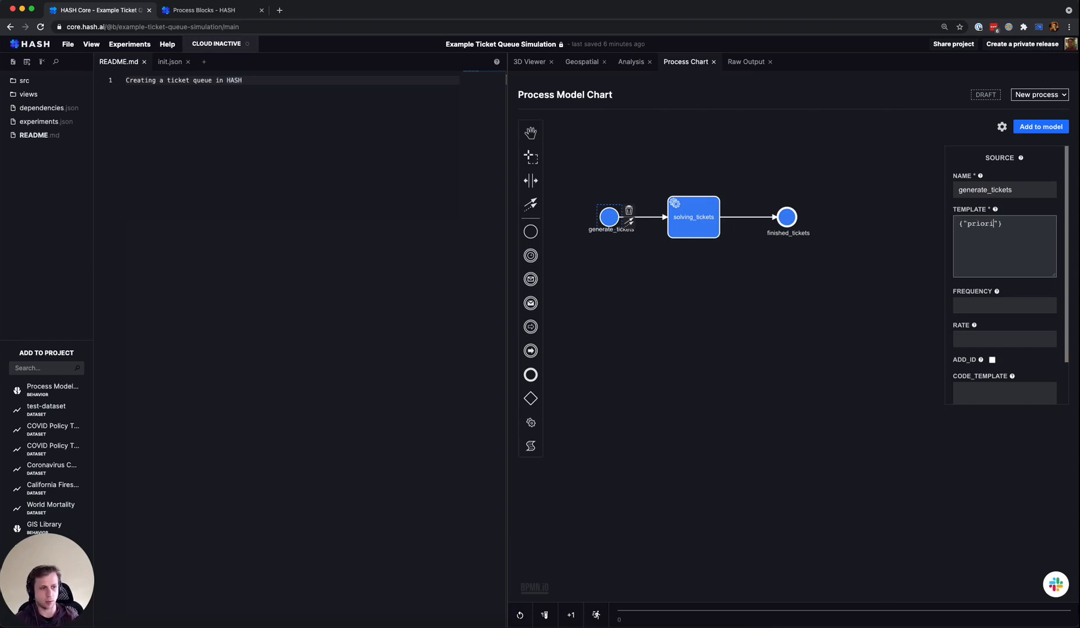
type(": false")
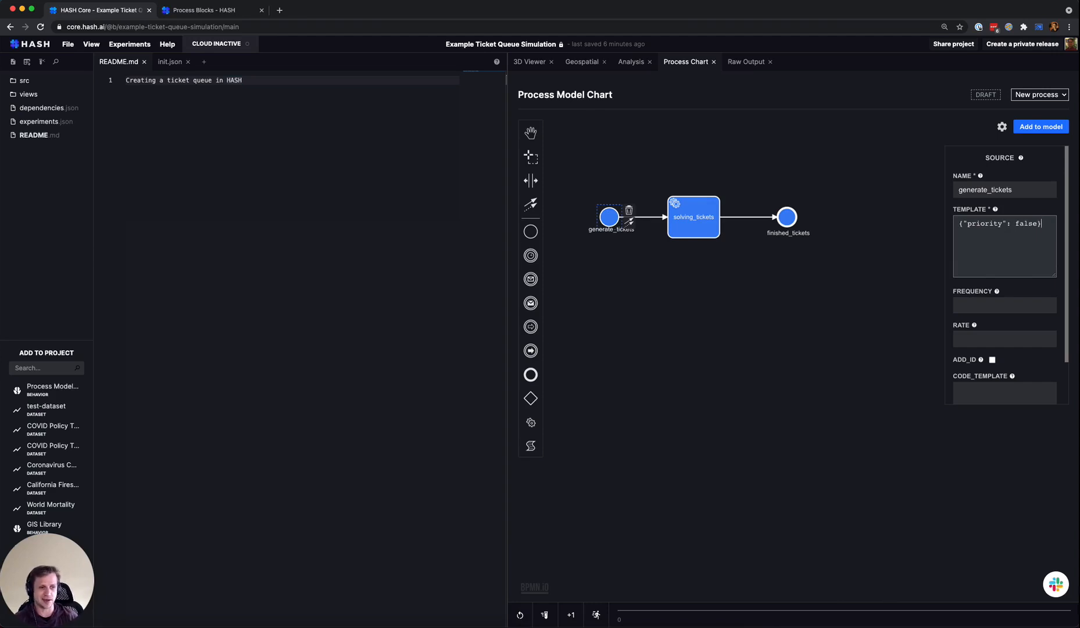
Step: Set the generate_tickets block's rate to 2 and leave its frequency empty
left_click(1016, 316)
scroll(1011, 314, "down", 2)
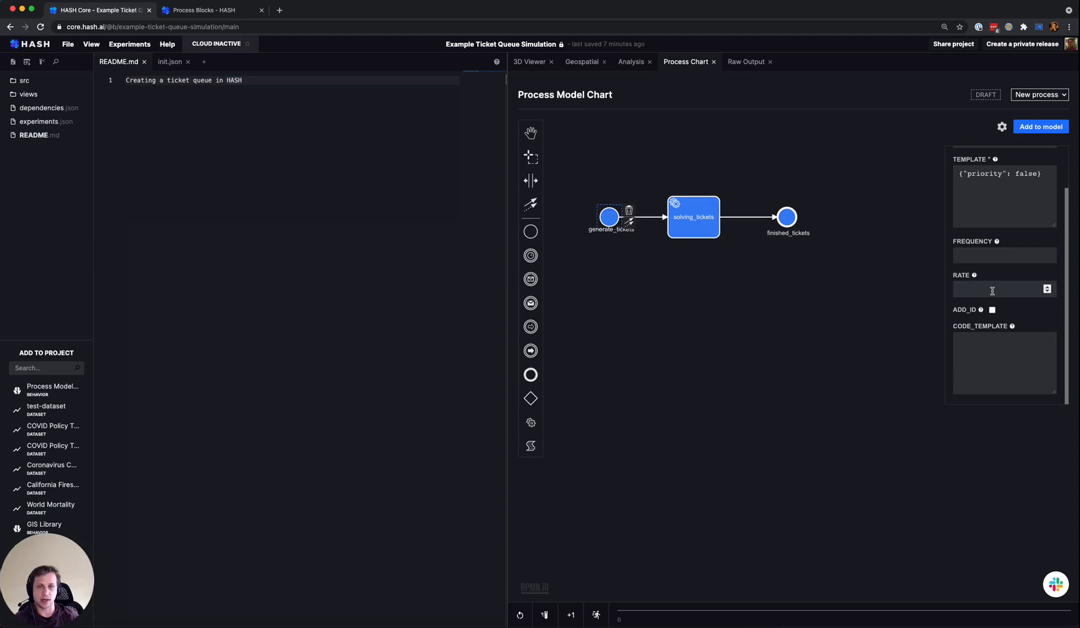
left_click(1003, 259)
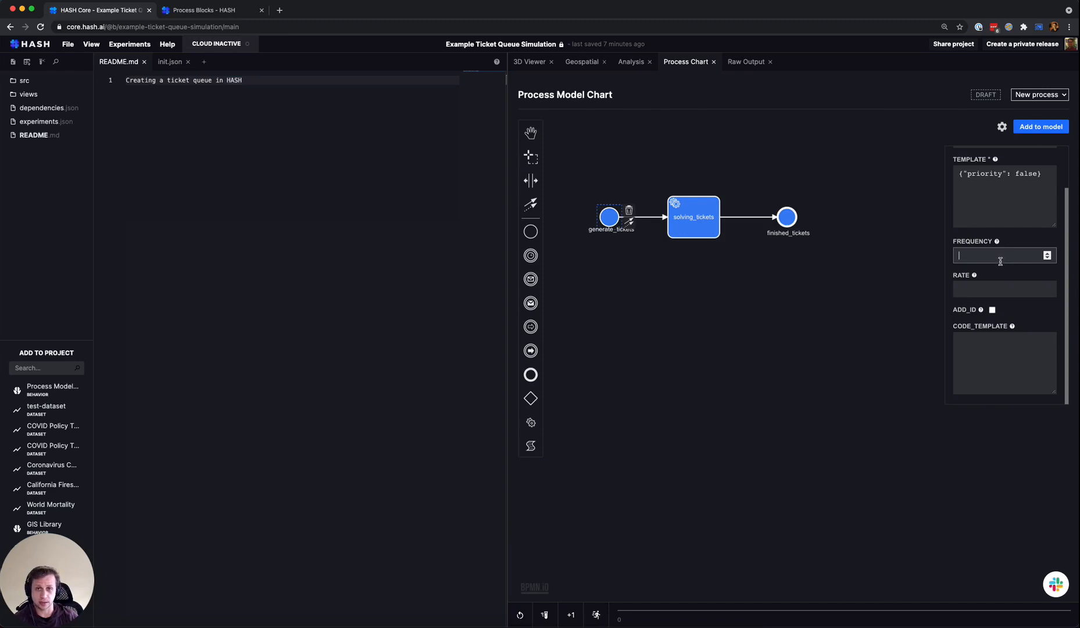
type("1")
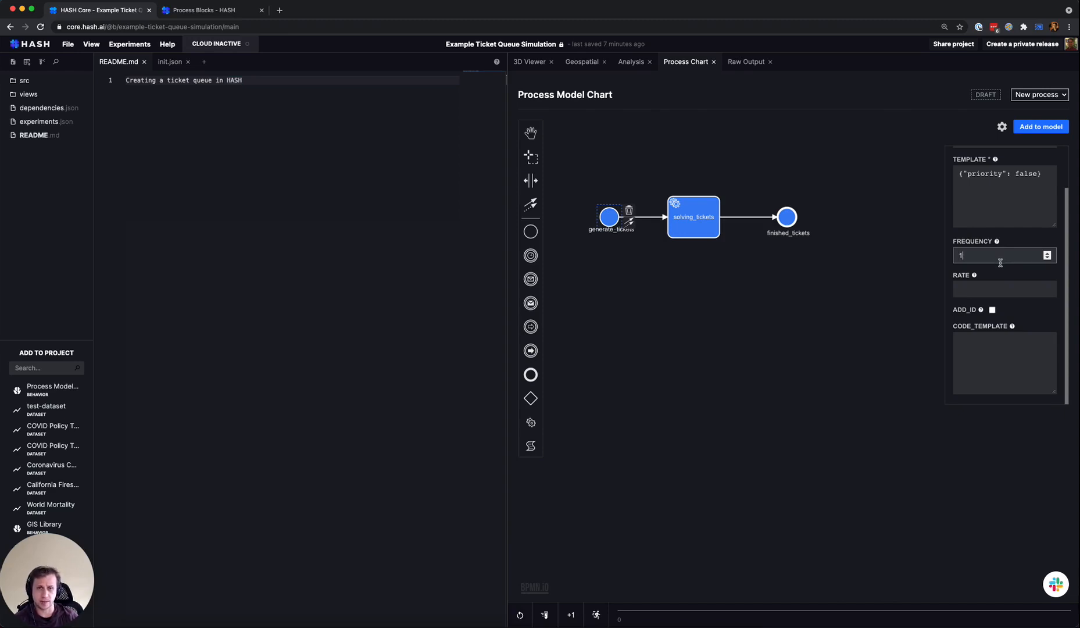
key("BackSpace")
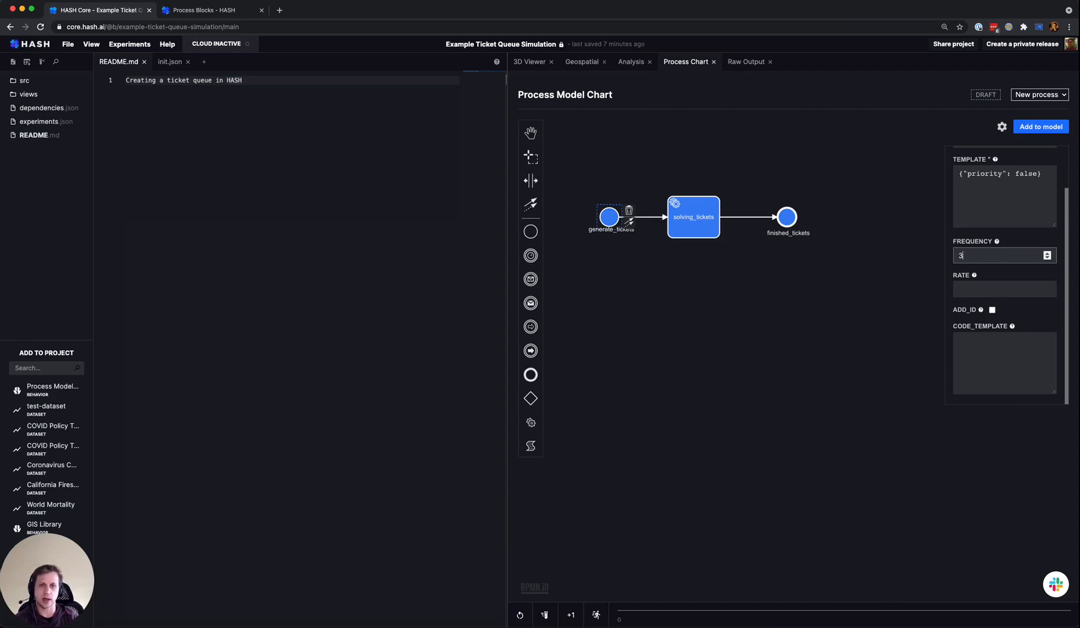
key("Tab")
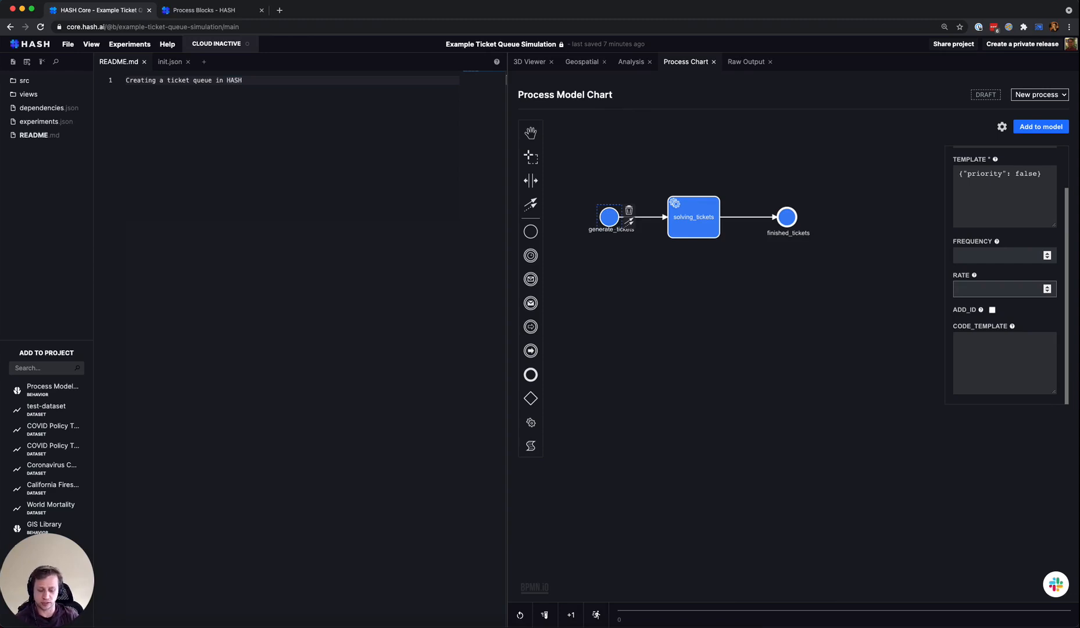
type("2")
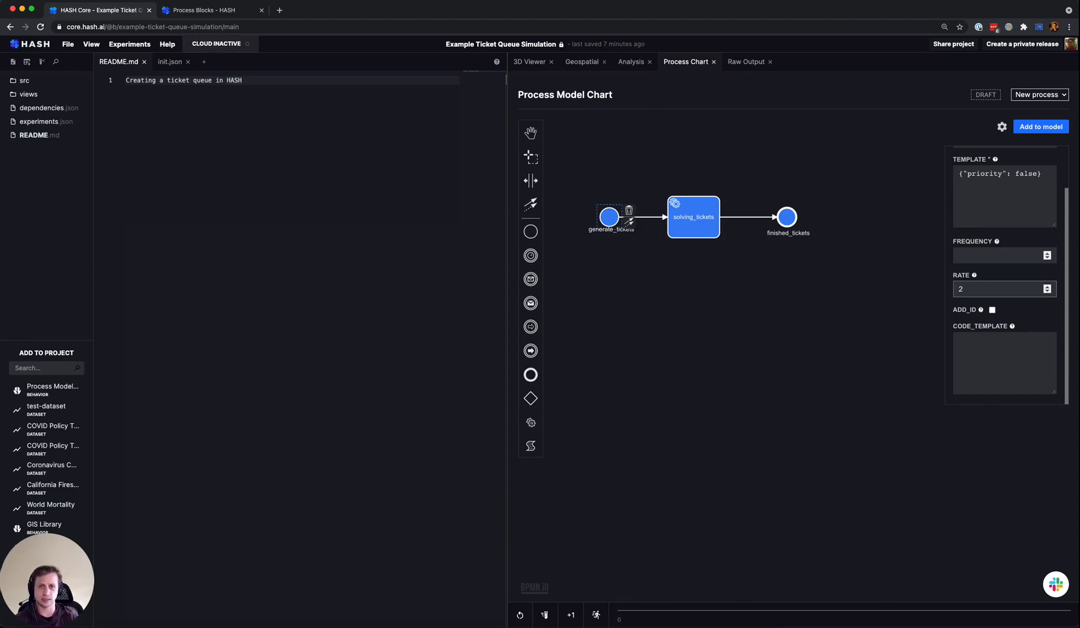
left_click(990, 273)
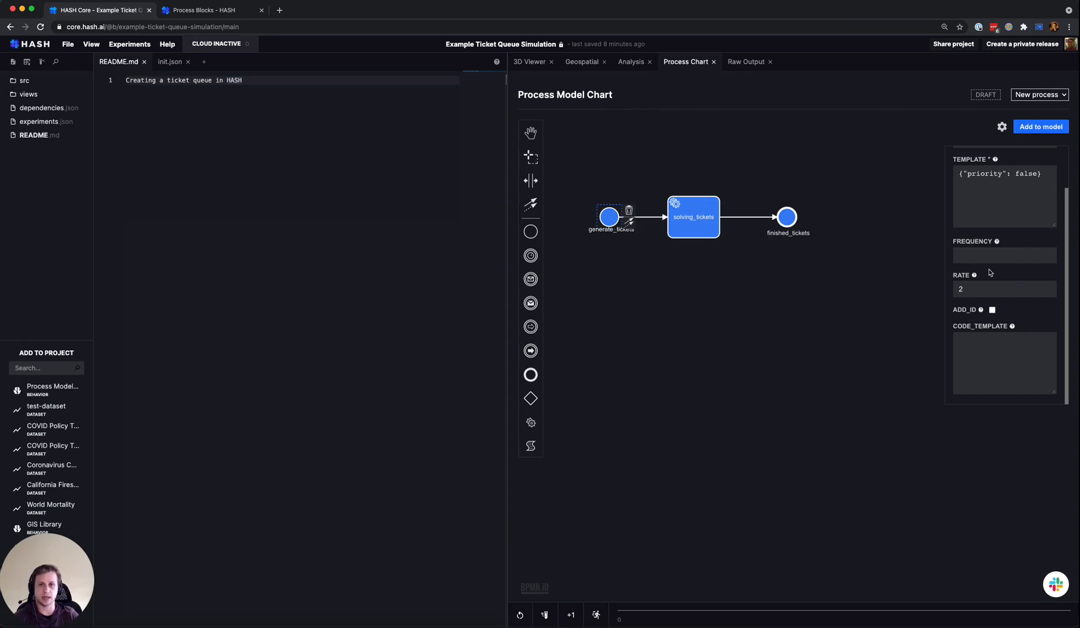
left_click(991, 289)
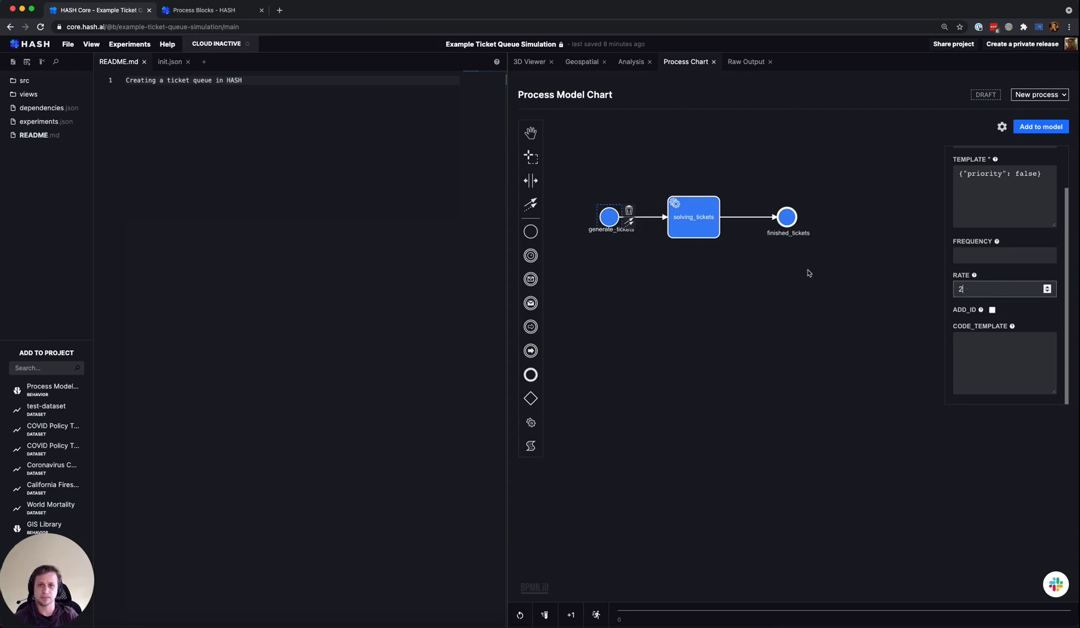
left_click(533, 209)
left_click(535, 208)
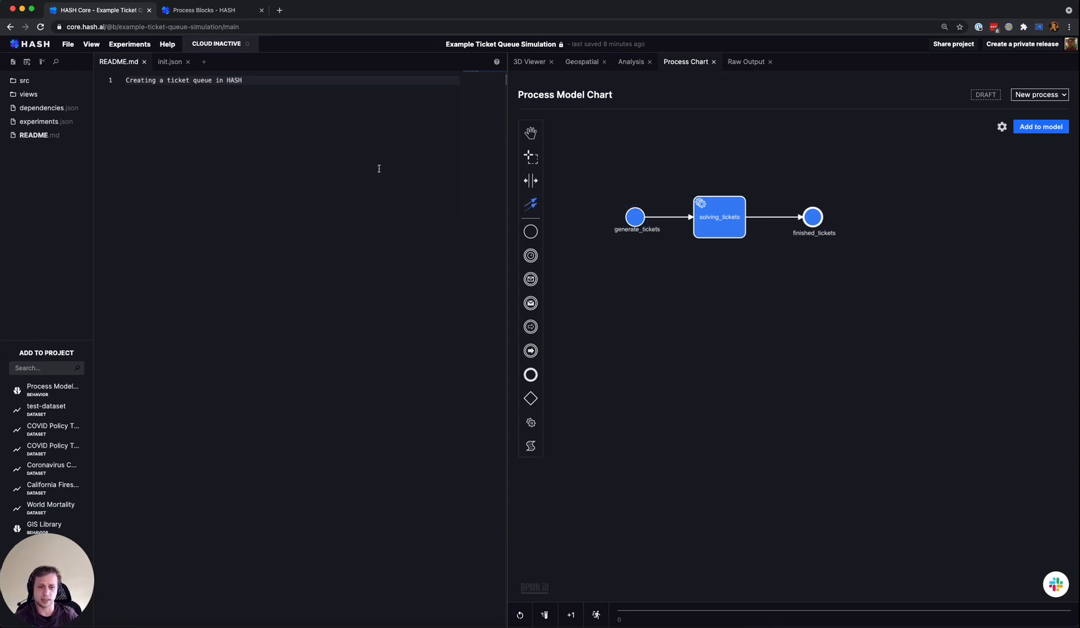
left_click(831, 211)
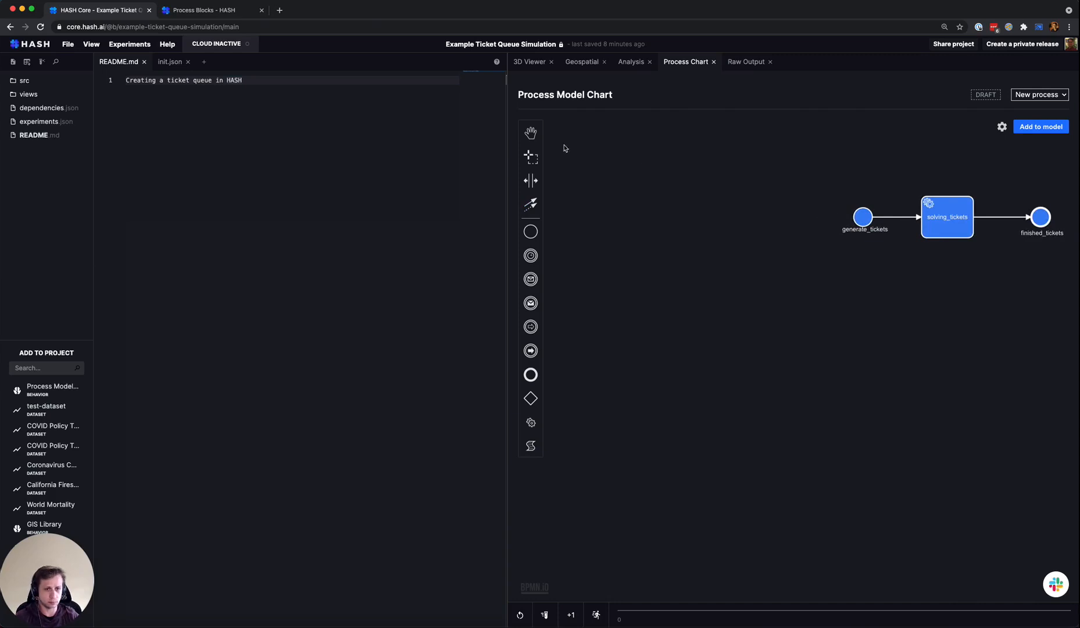
left_click(534, 132)
left_click_drag(855, 169, 634, 223)
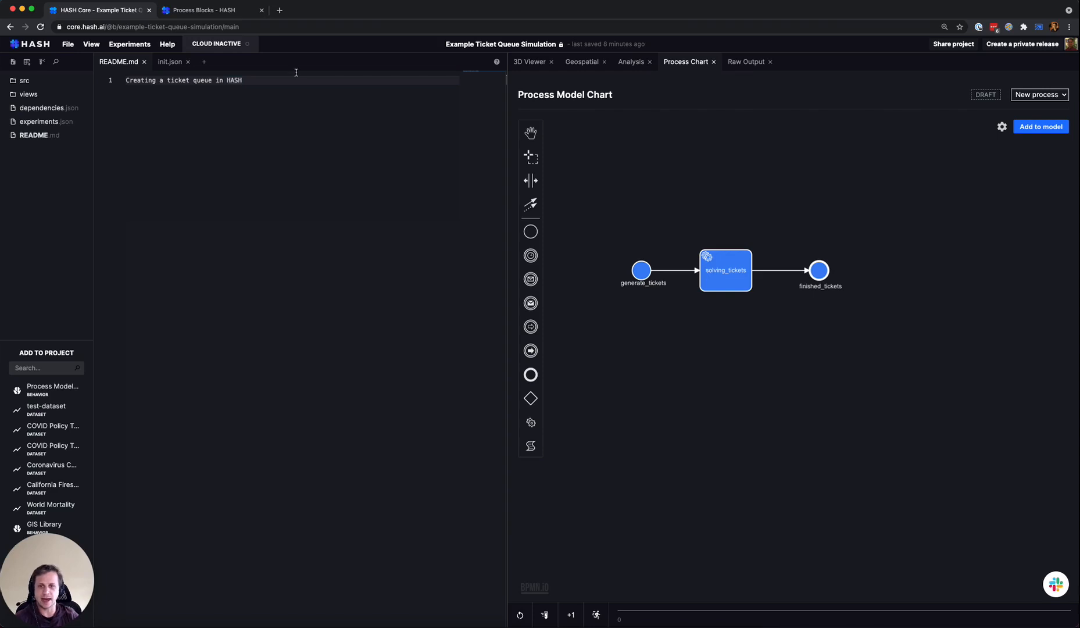
Step: Add the note "- 1 timestep == 5 mins" below the first line of README.md and save the project
key("Return")
key("Return")
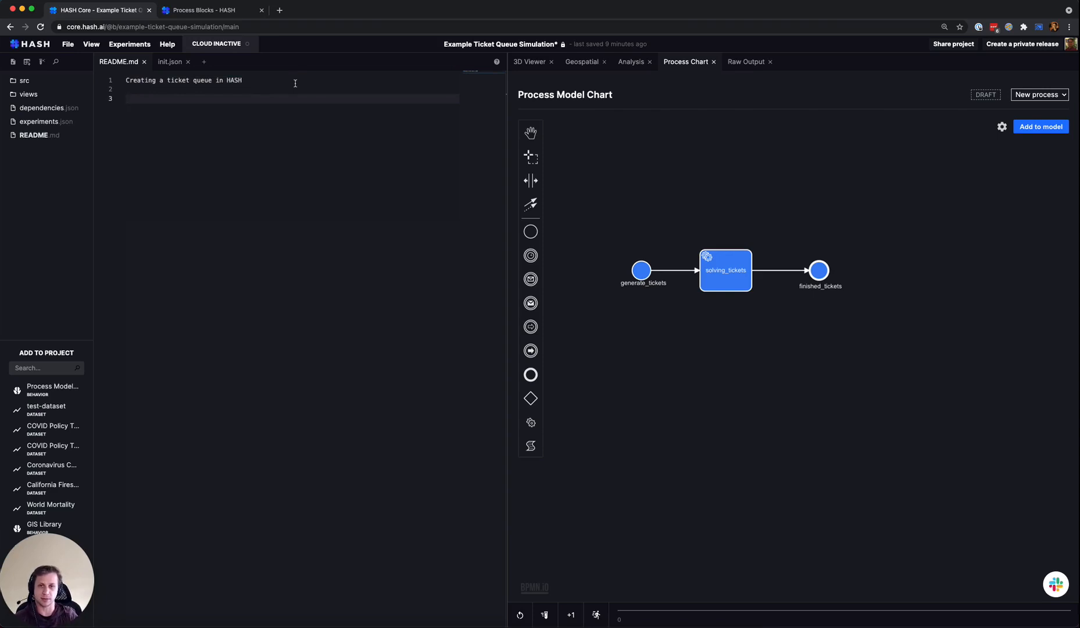
key("super+s")
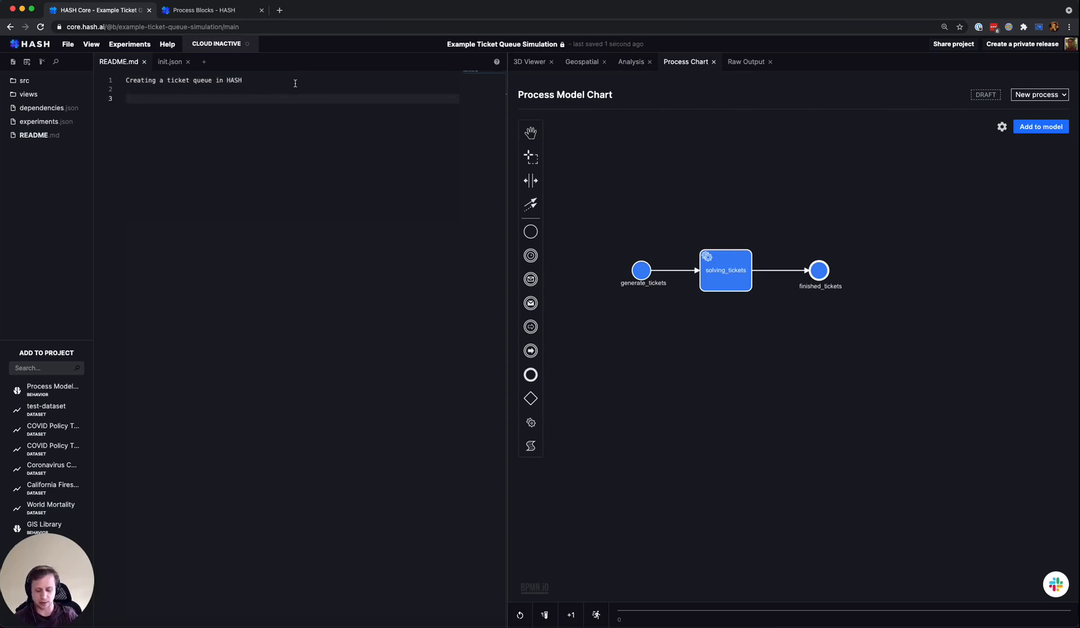
type("- ")
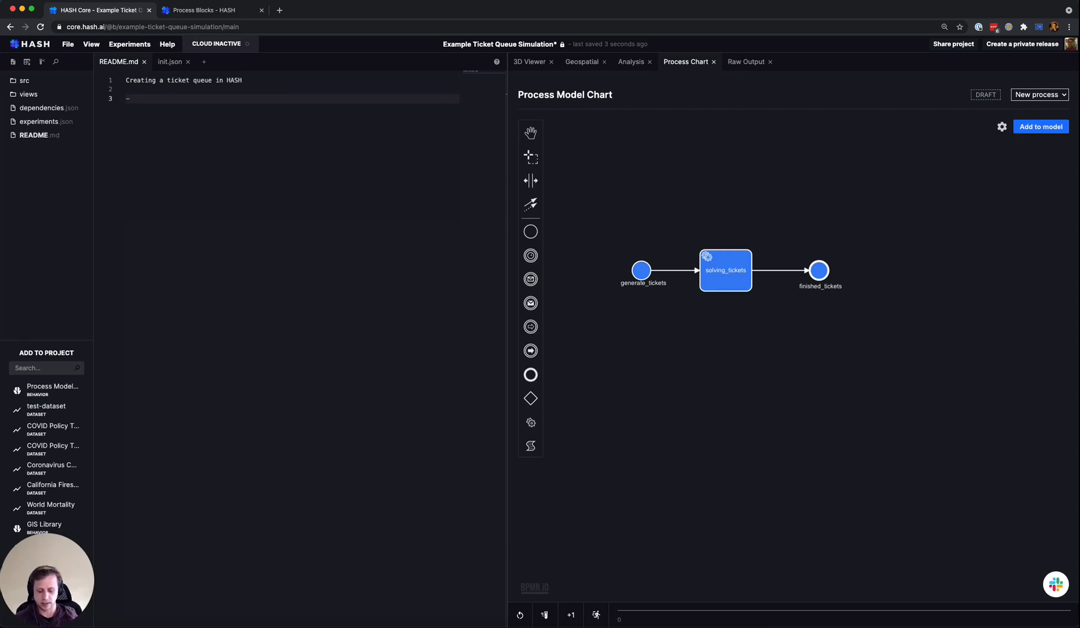
type("1 timestep ")
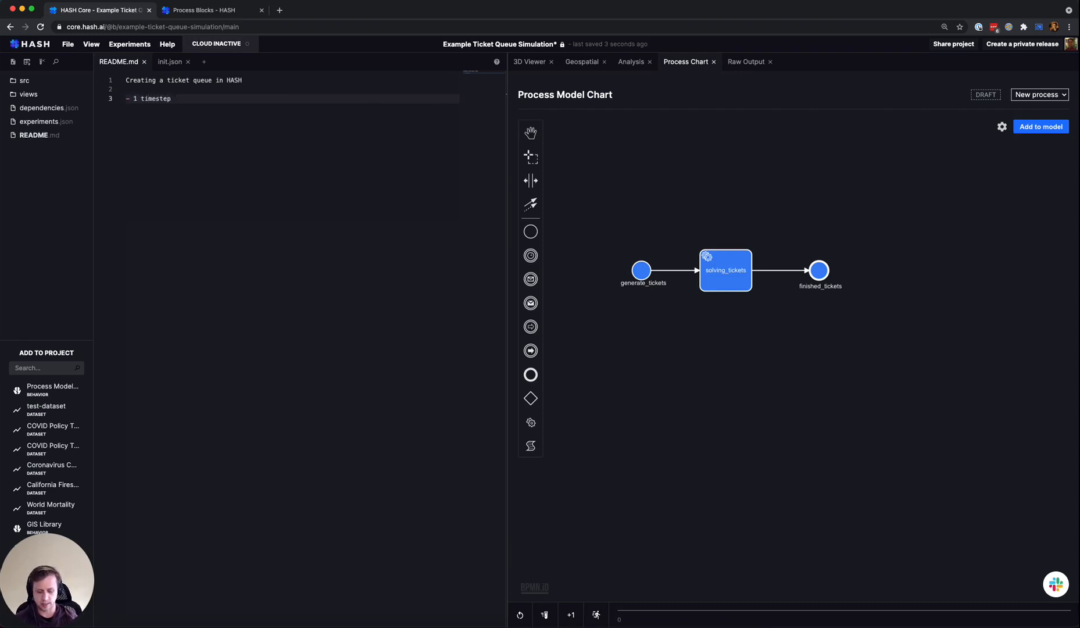
type("== 5 mins")
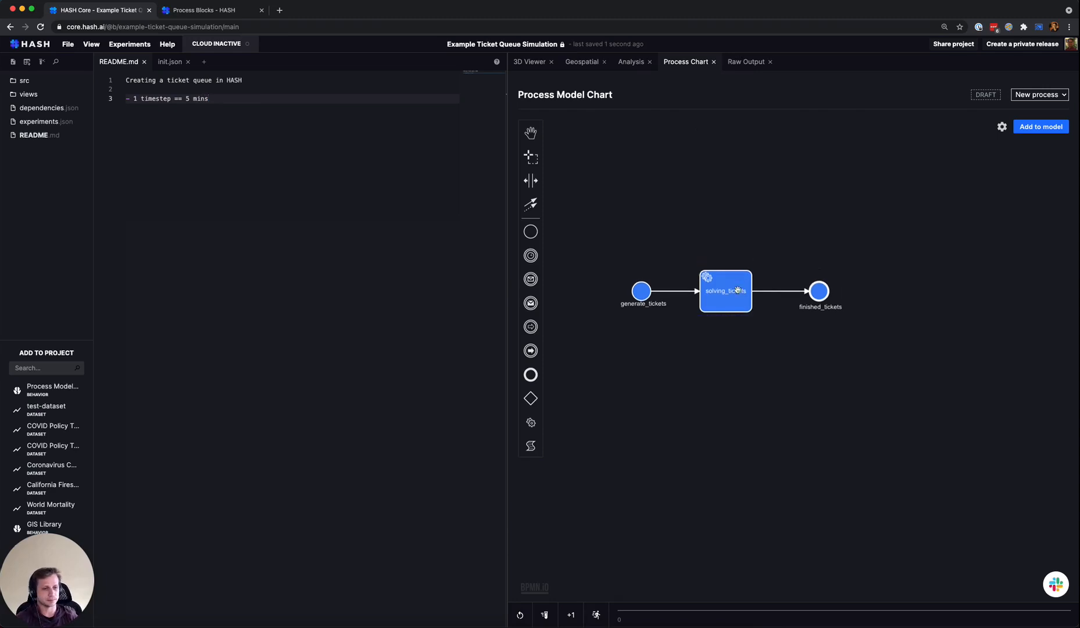
Step: Review the parameters of the generate_tickets source and the time, code_time and resource options of the solving_tickets service
left_click(641, 292)
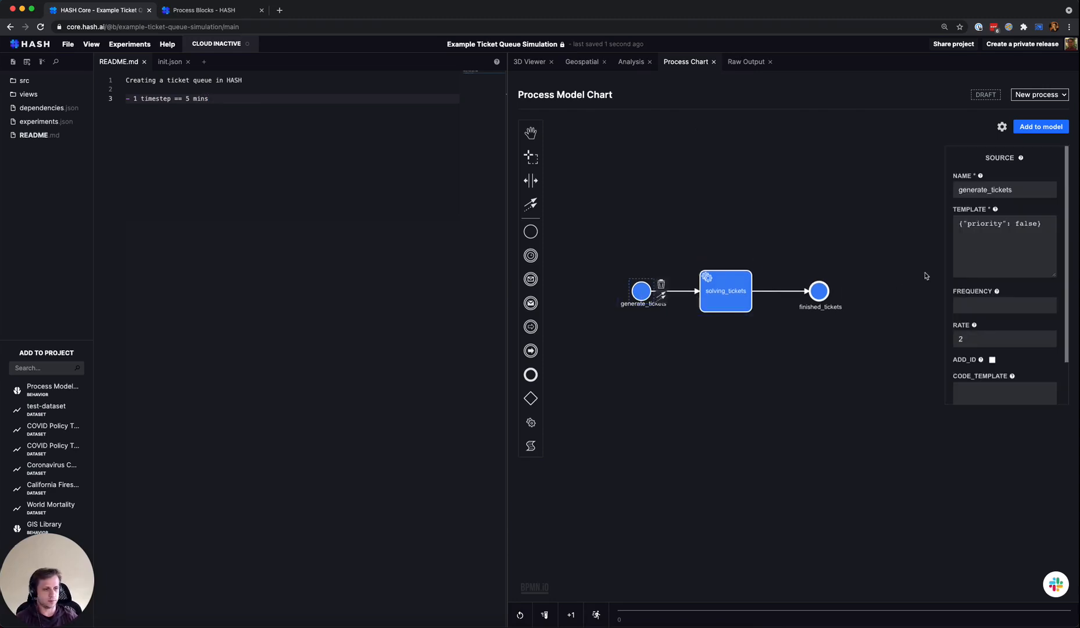
scroll(988, 262, "down", 2)
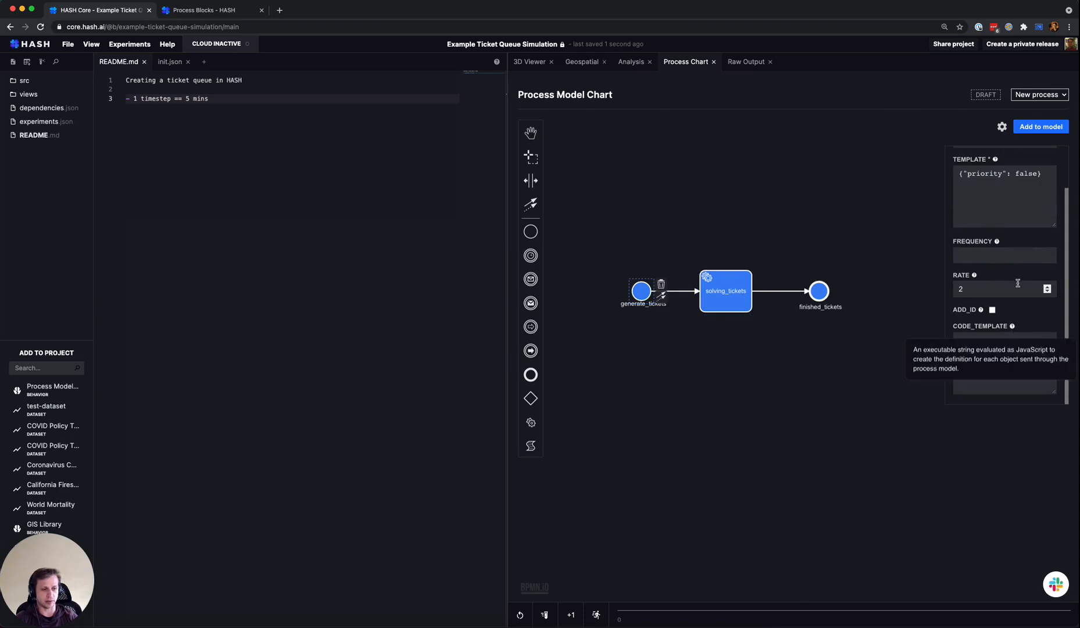
scroll(1018, 286, "up", 1)
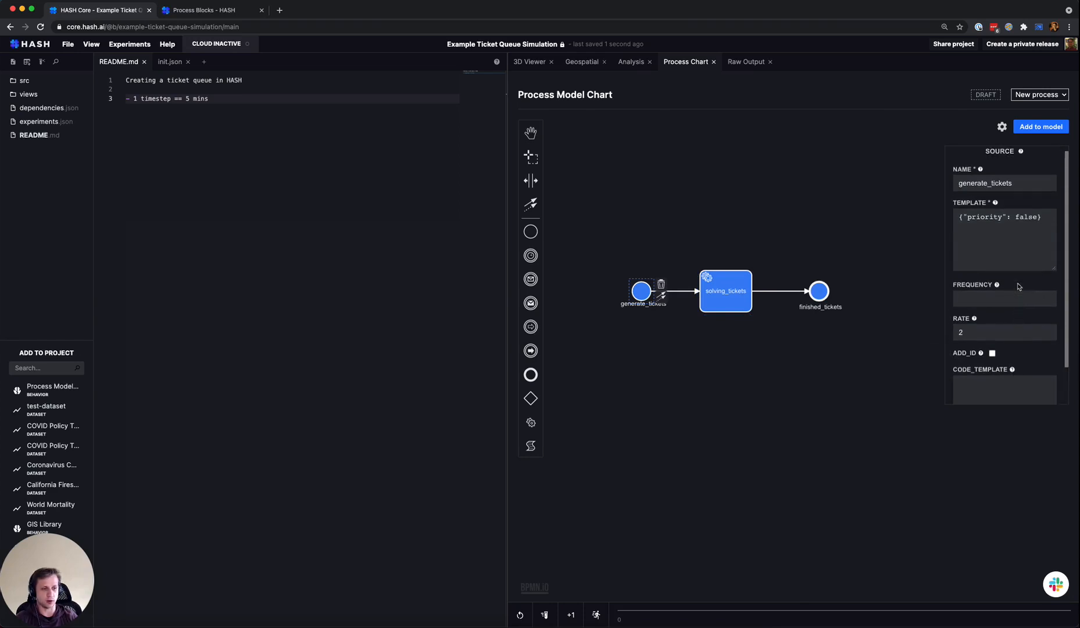
left_click(727, 291)
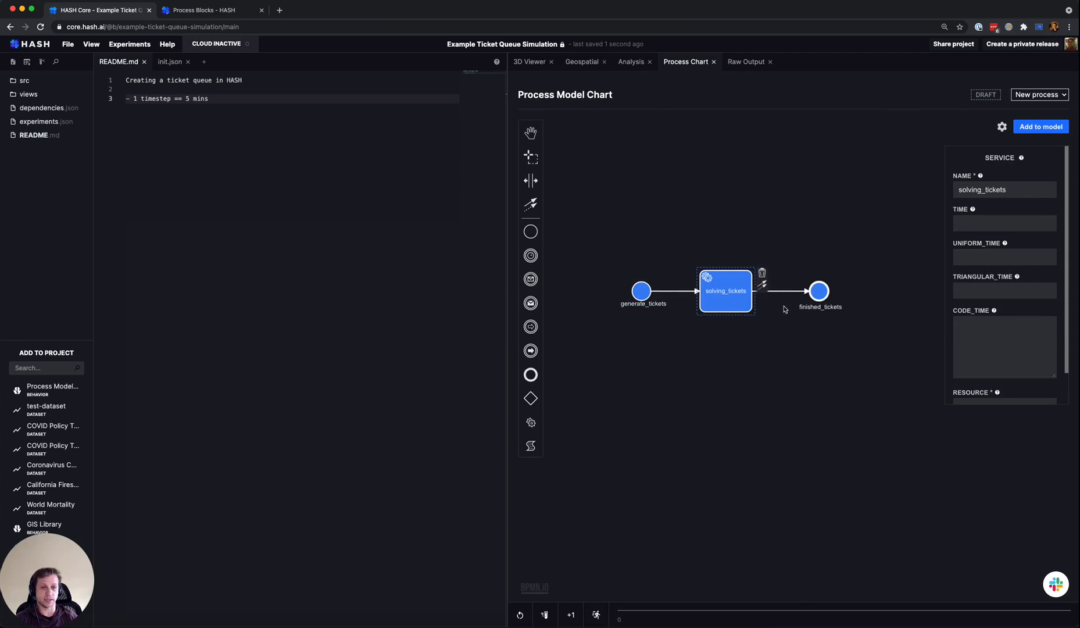
left_click(983, 224)
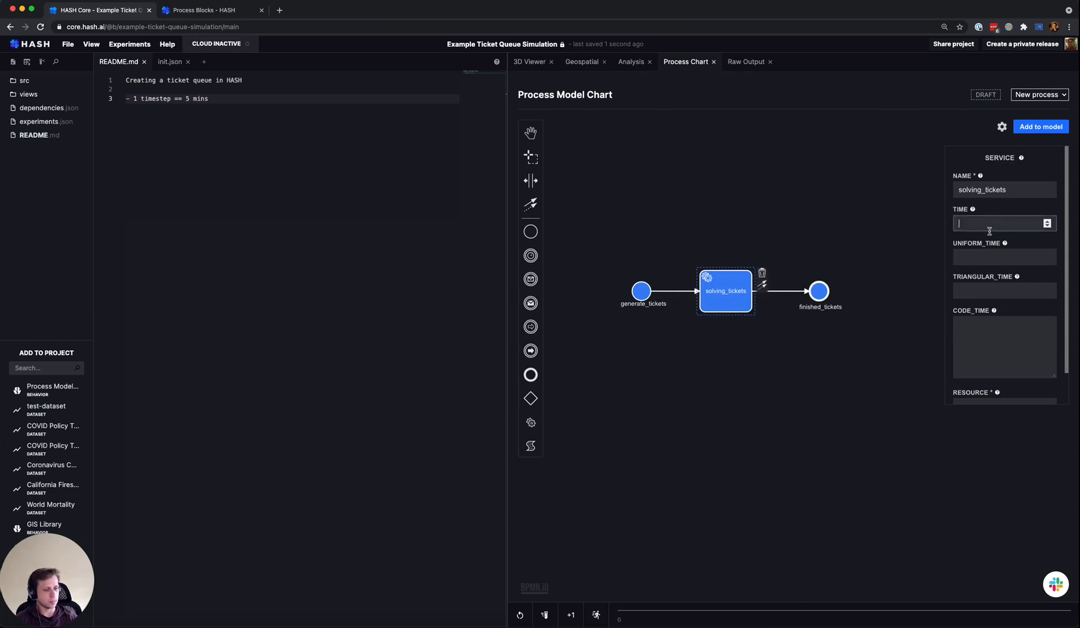
scroll(1033, 261, "down", 1)
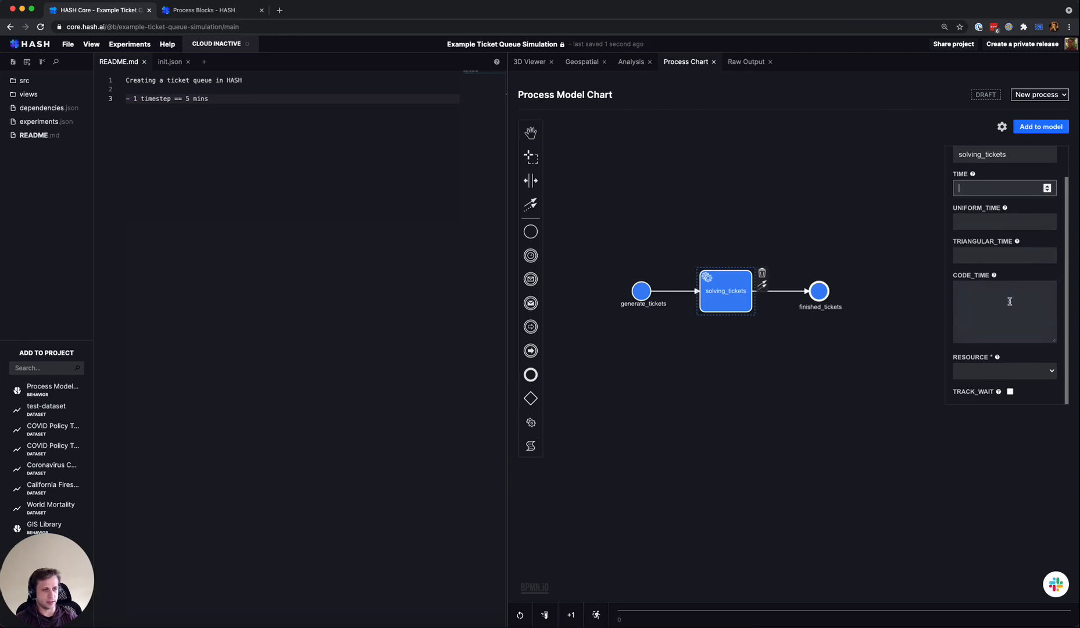
mouse_move(996, 281)
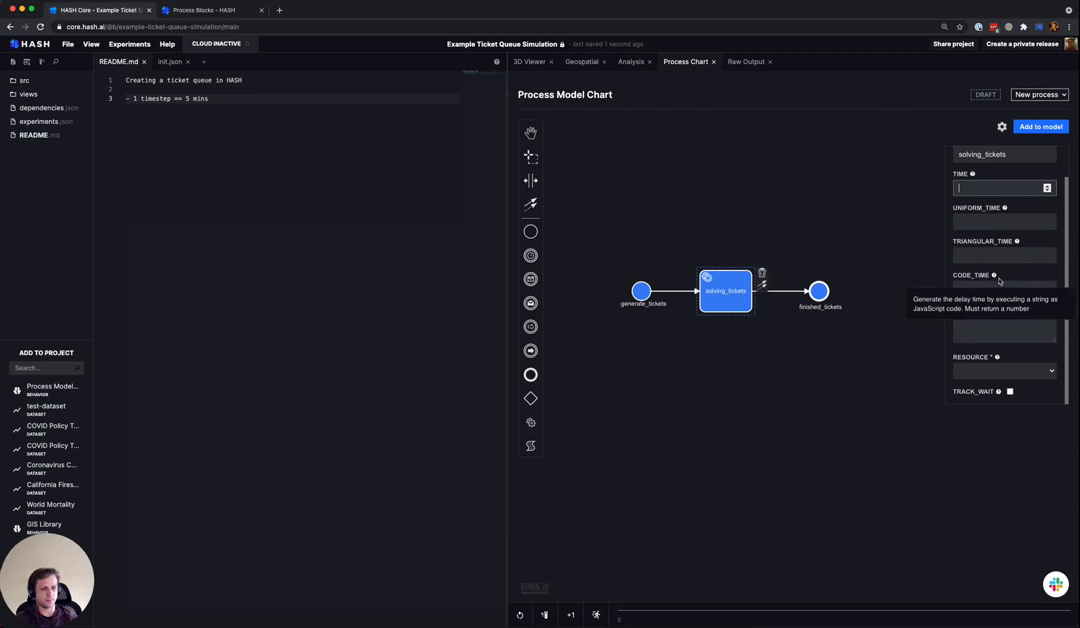
left_click(1034, 276)
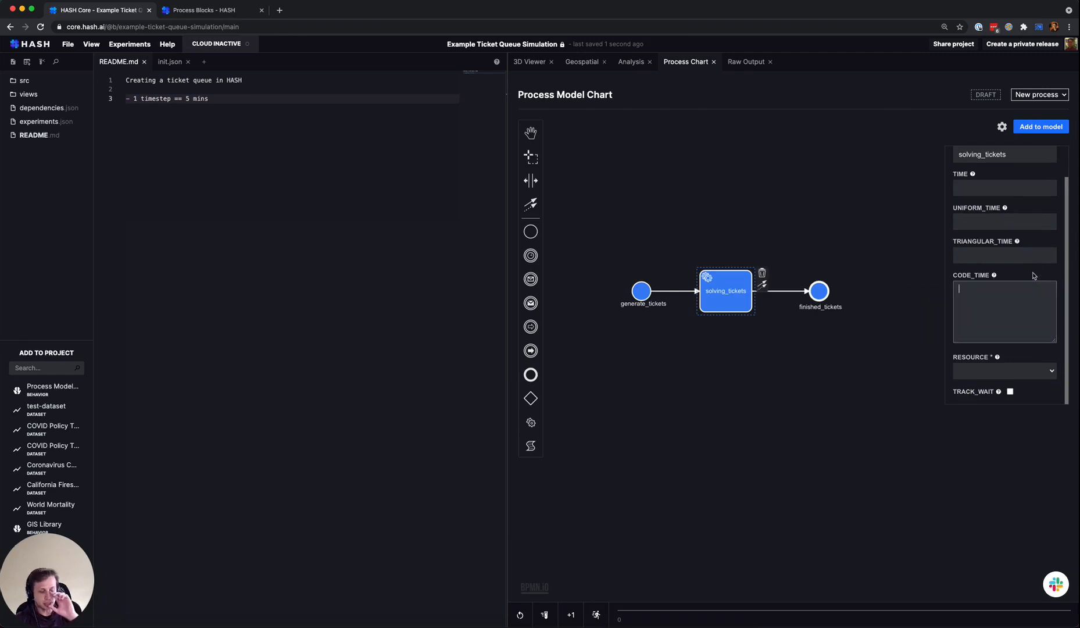
left_click(904, 362)
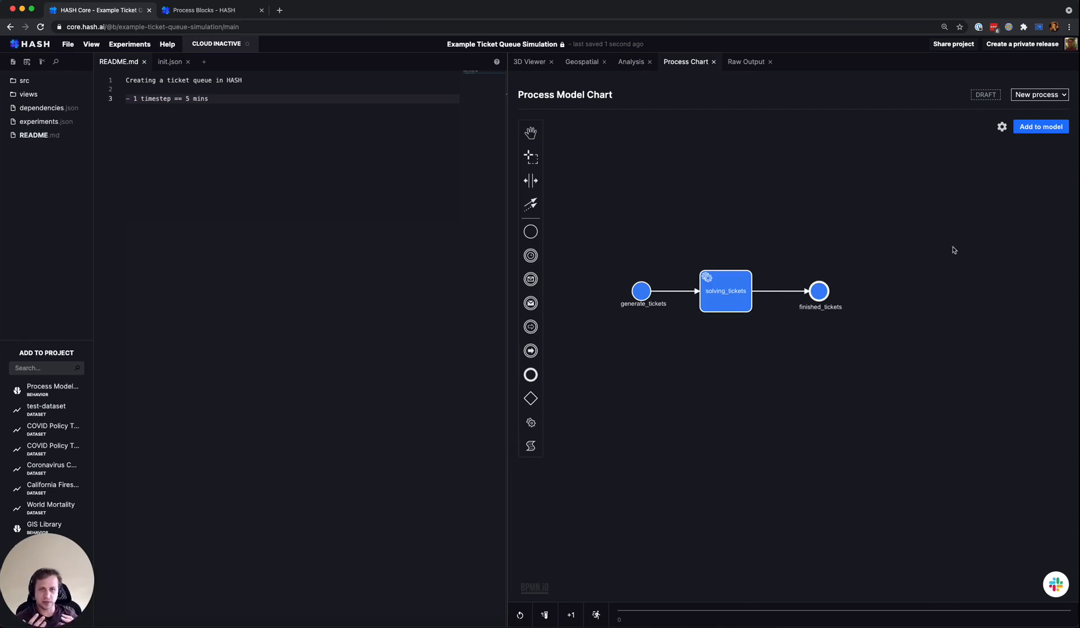
Step: Define a process resource named employees with a quantity of 3
left_click(1002, 128)
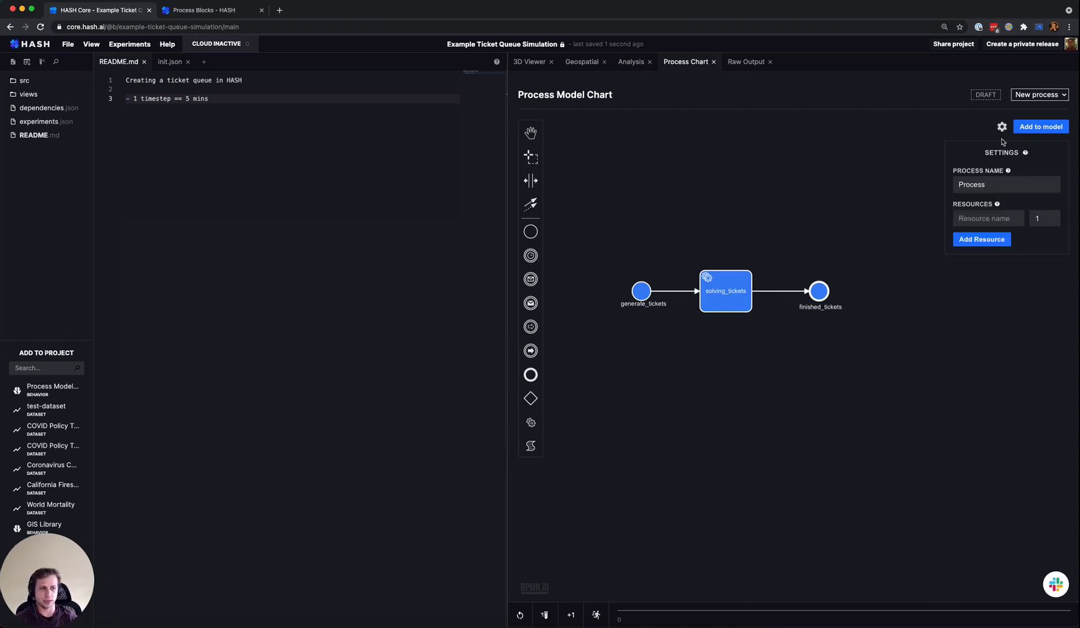
left_click(1007, 213)
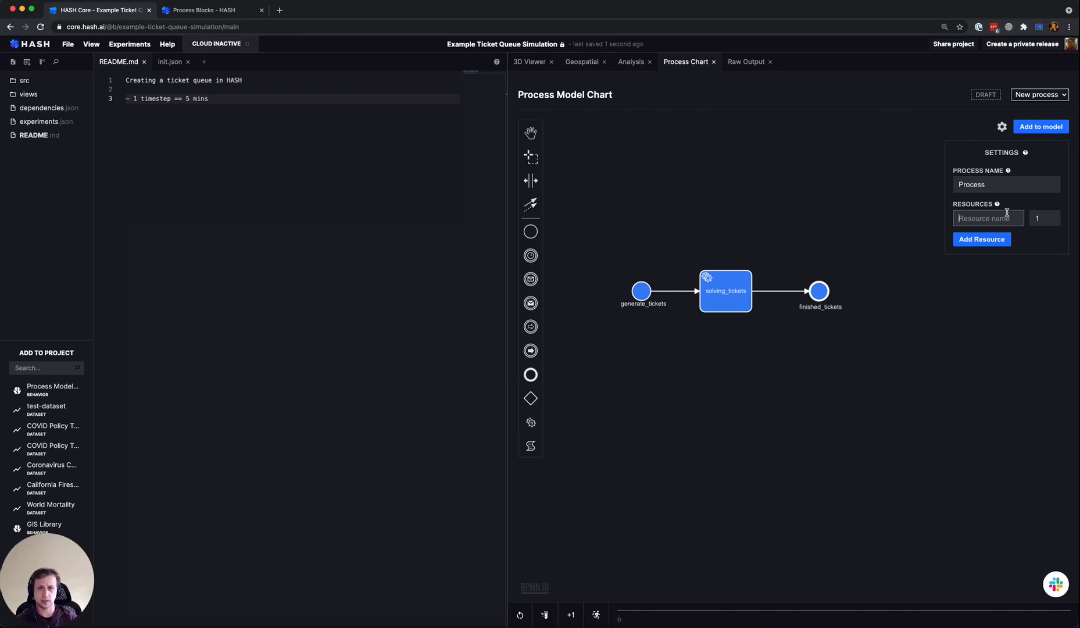
type("em")
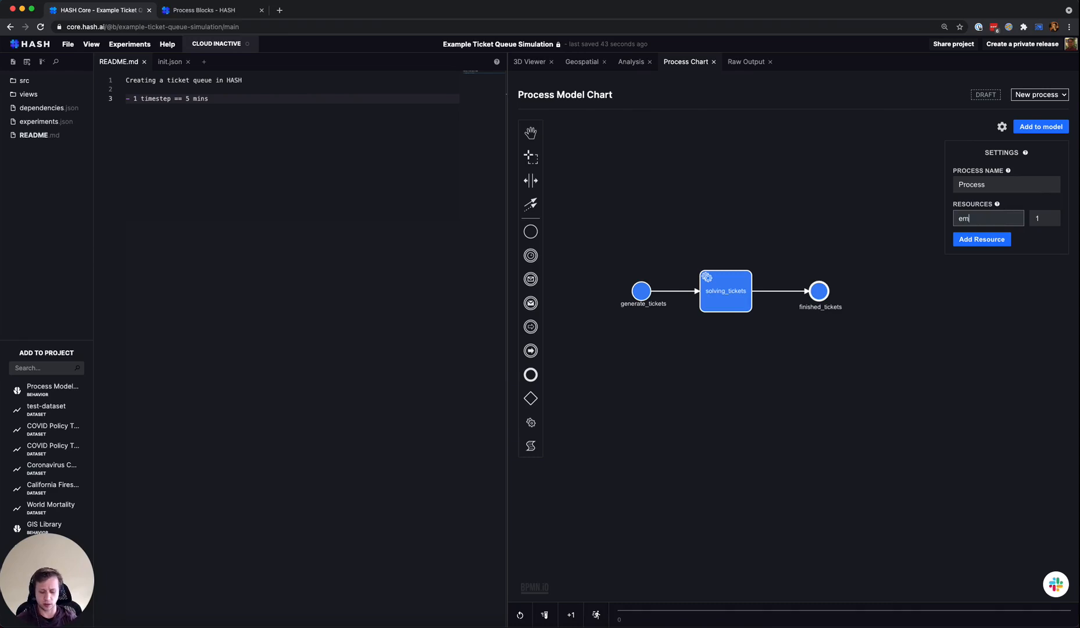
type("ployees")
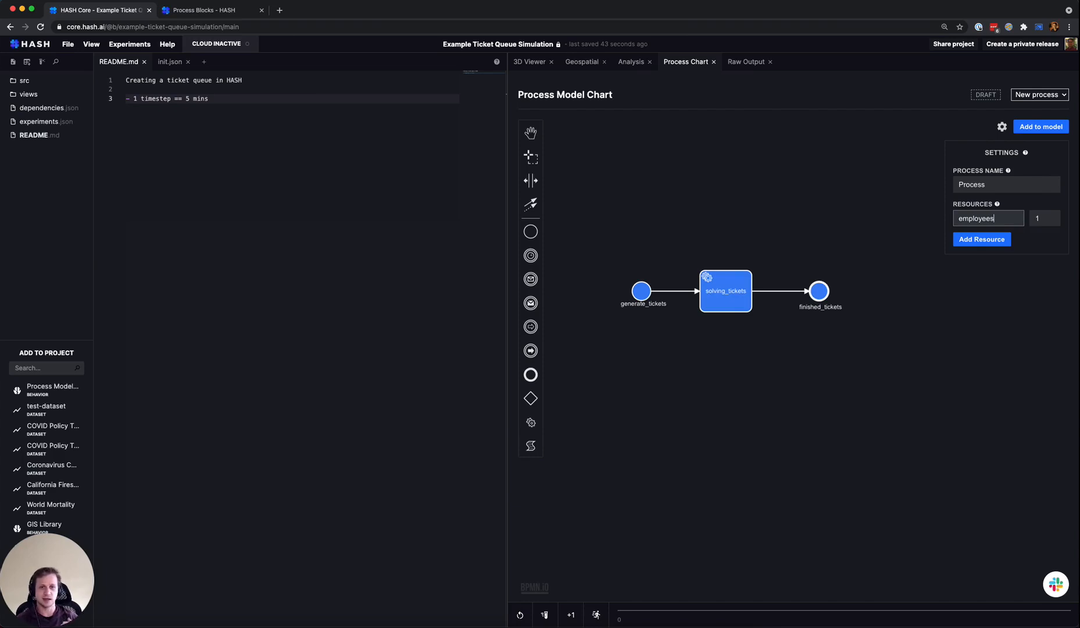
key("Tab")
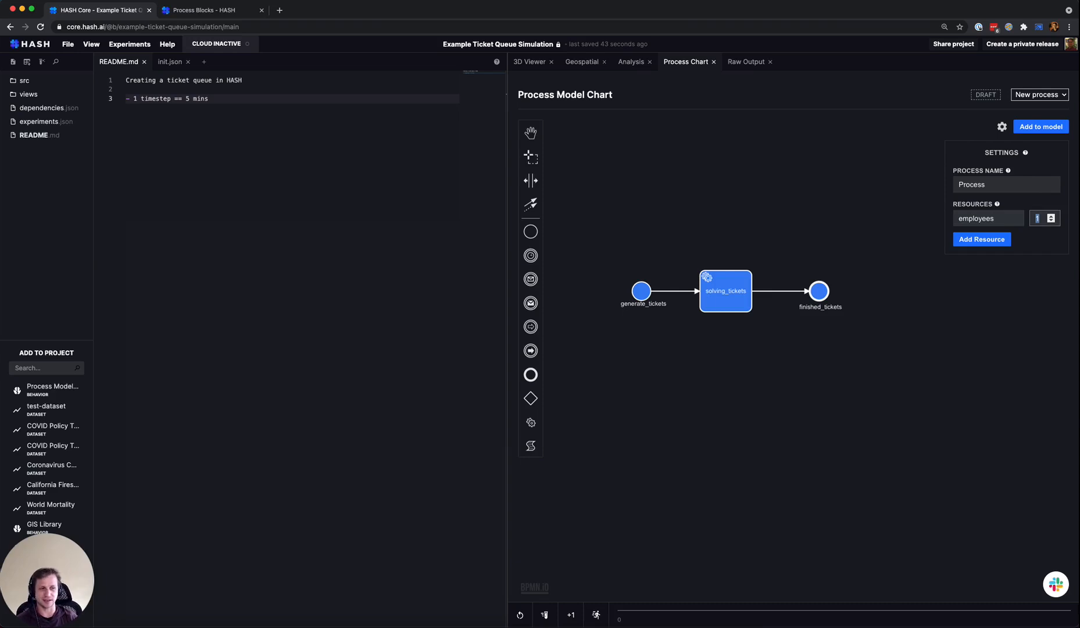
type("3")
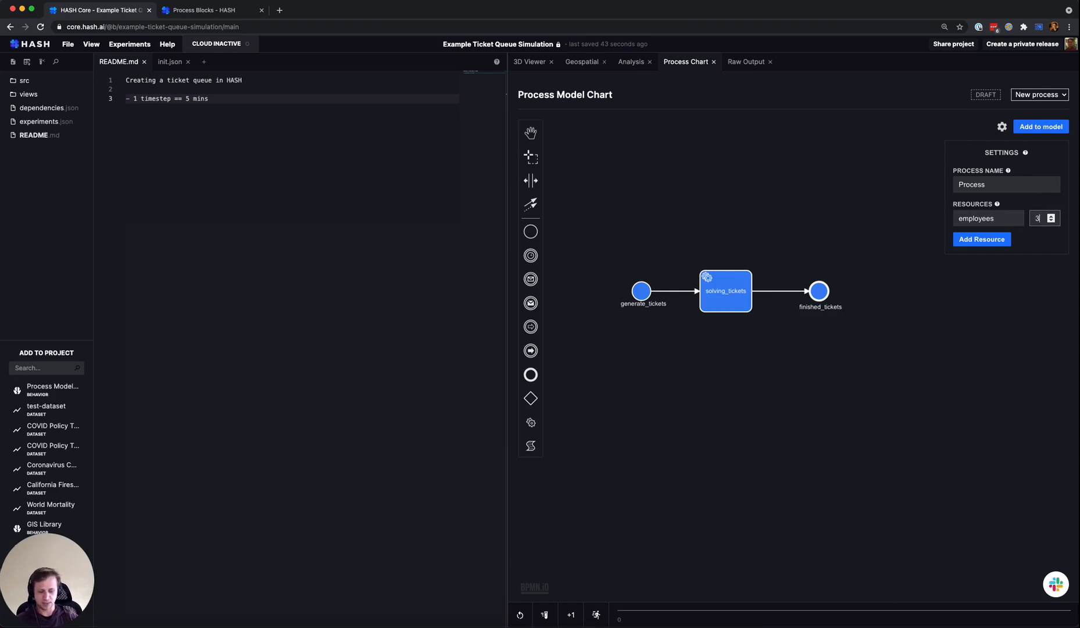
Step: Assign employees as the resource of the solving_tickets service block
left_click(743, 280)
scroll(1012, 302, "down", 2)
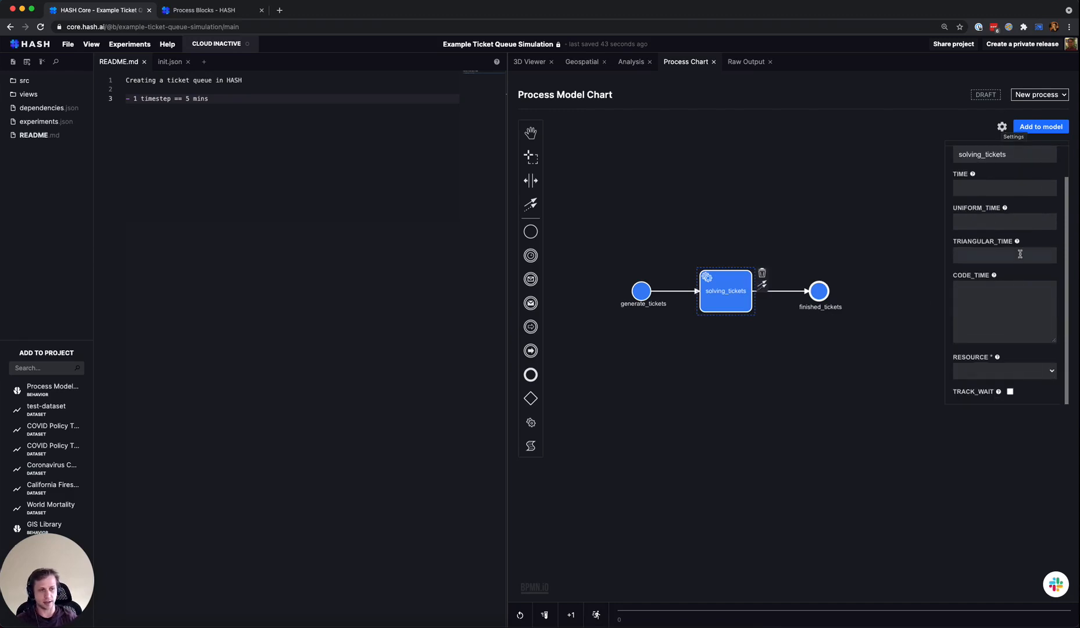
left_click(735, 298)
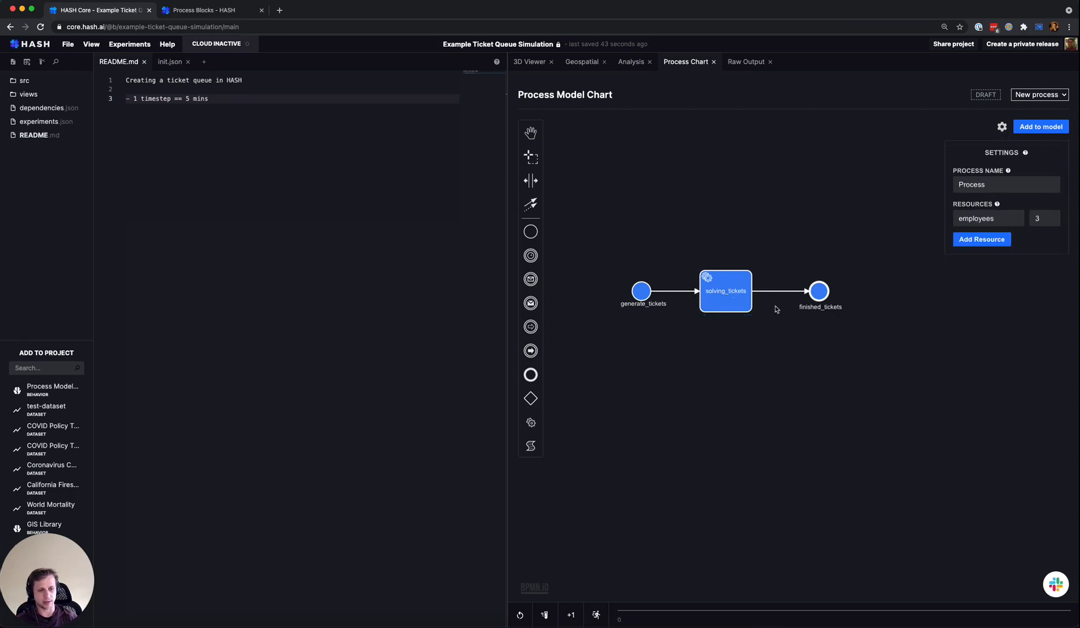
left_click(741, 301)
scroll(1022, 365, "down", 2)
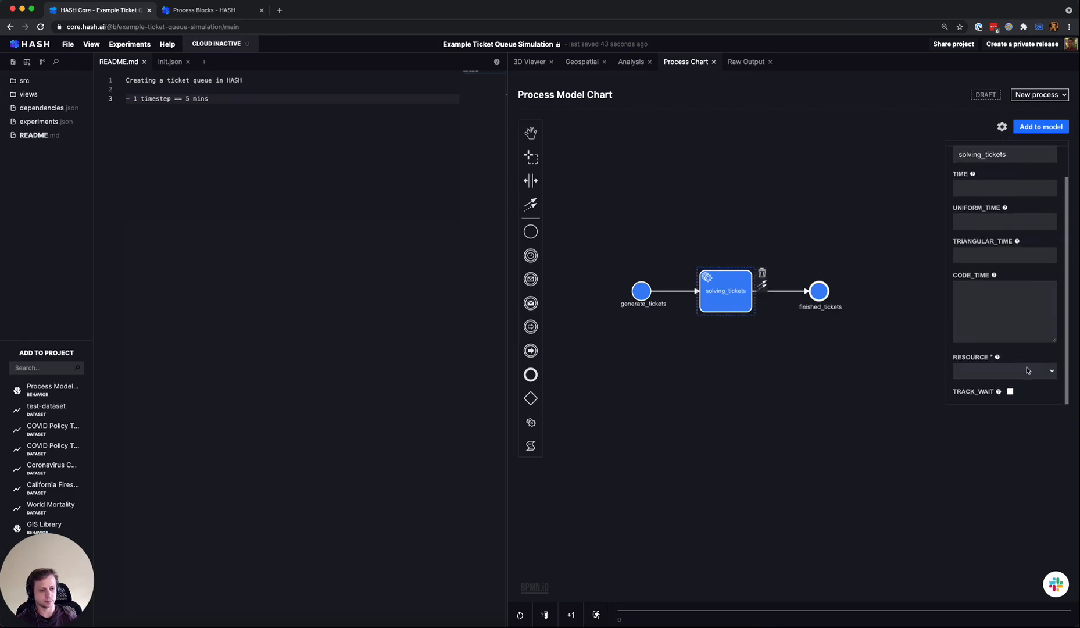
left_click(1026, 369)
left_click(1019, 383)
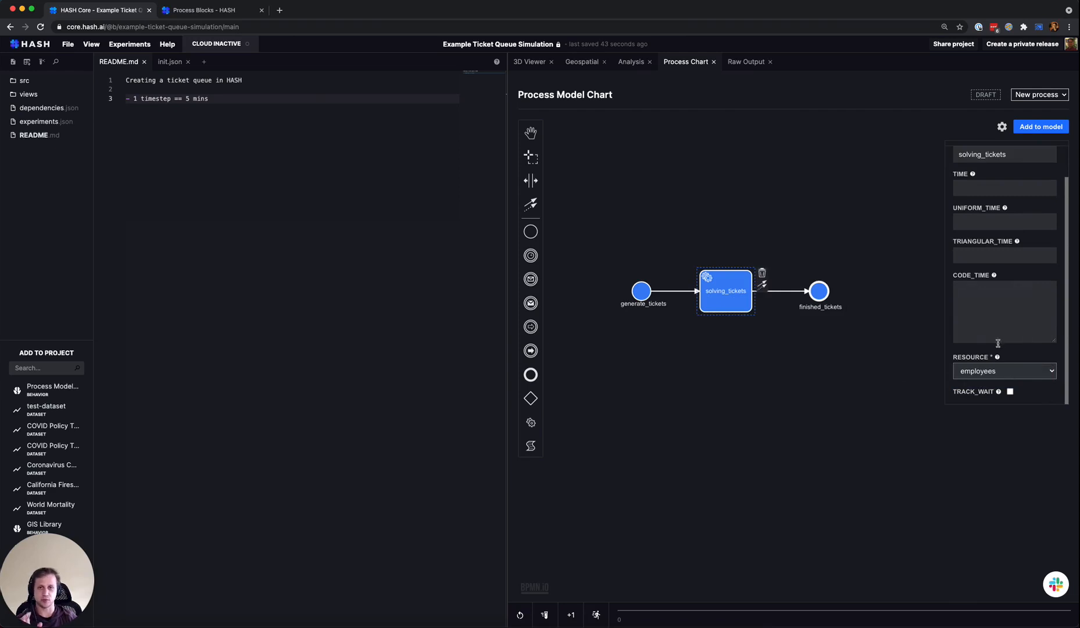
Step: Set the solving_tickets service's time to 2, leaving the uniform, triangular and code time options empty
scroll(1000, 337, "up", 2)
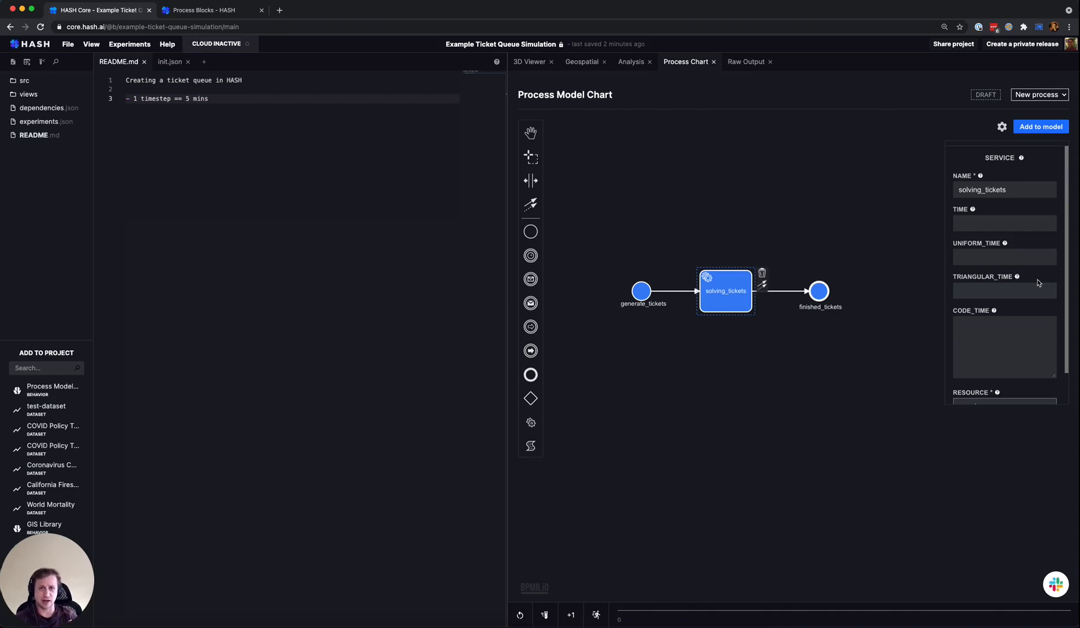
left_click(1003, 225)
type("2")
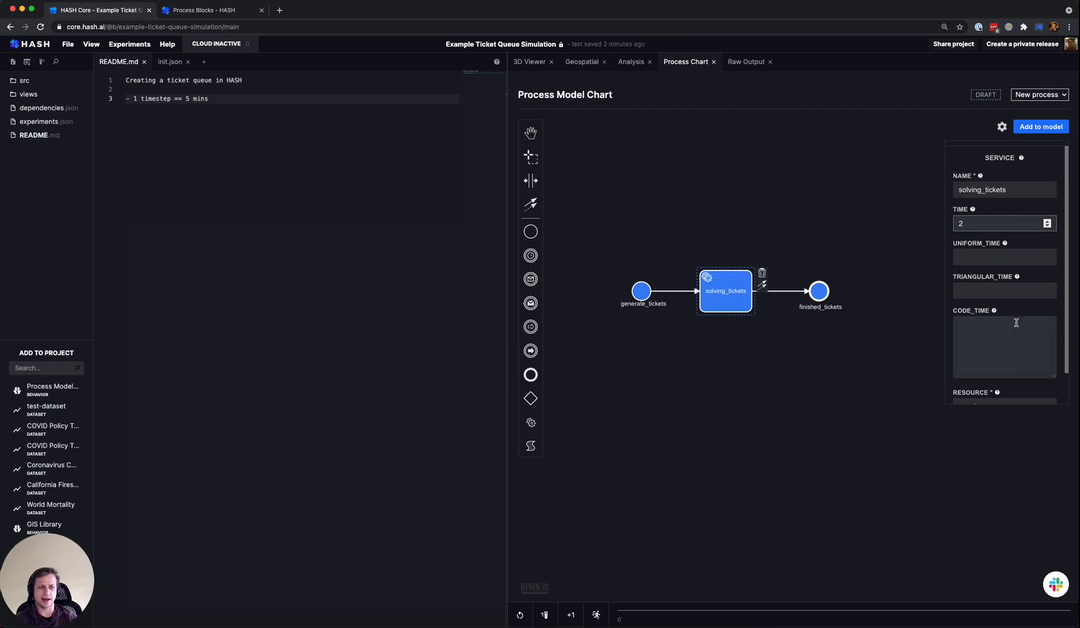
left_click(984, 340)
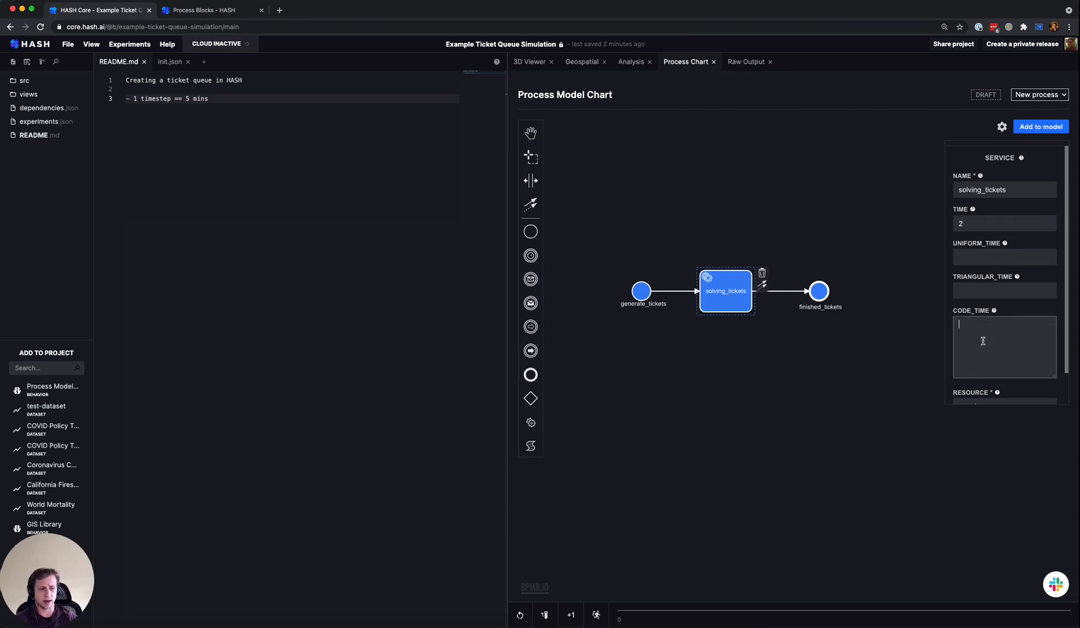
scroll(984, 341, "down", 1)
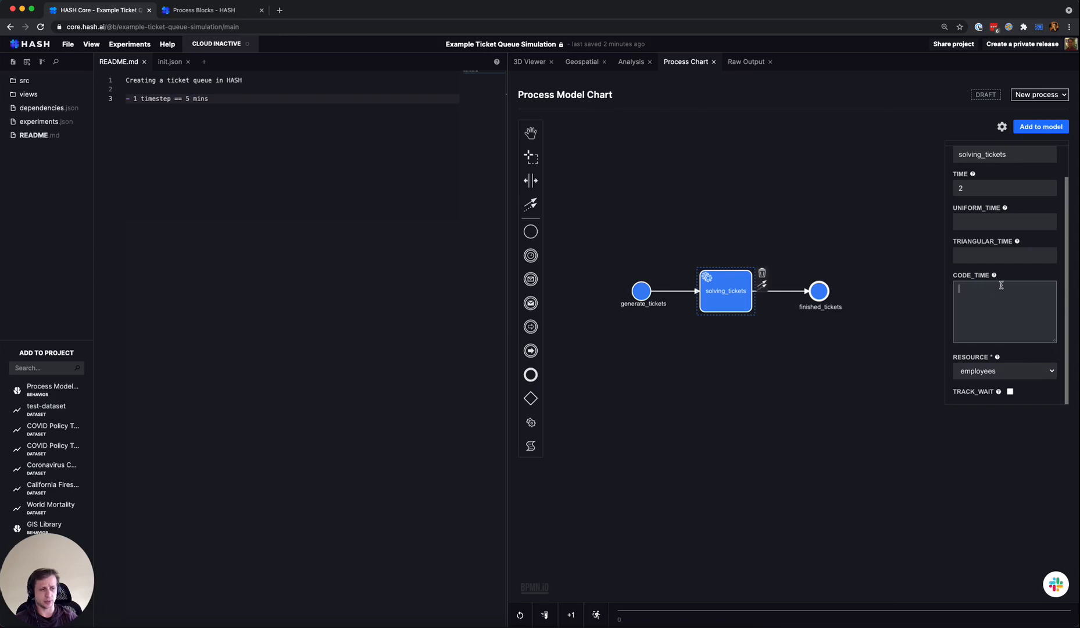
scroll(1000, 291, "up", 1)
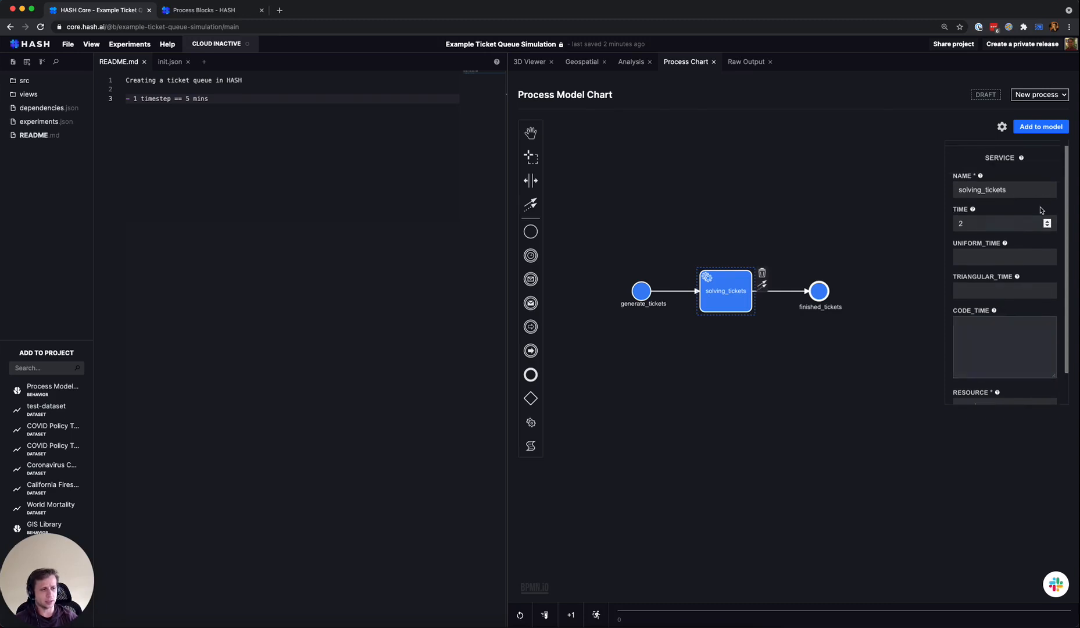
left_click(1023, 221)
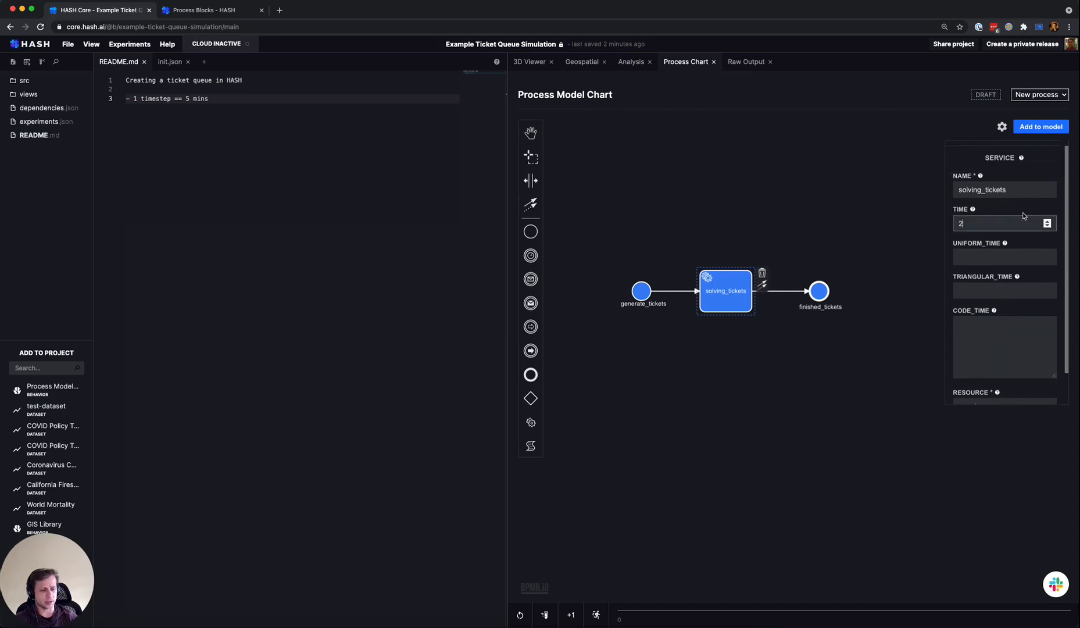
Step: Check the finished_tickets sink's recording options and rename the process as customer_service
left_click(822, 294)
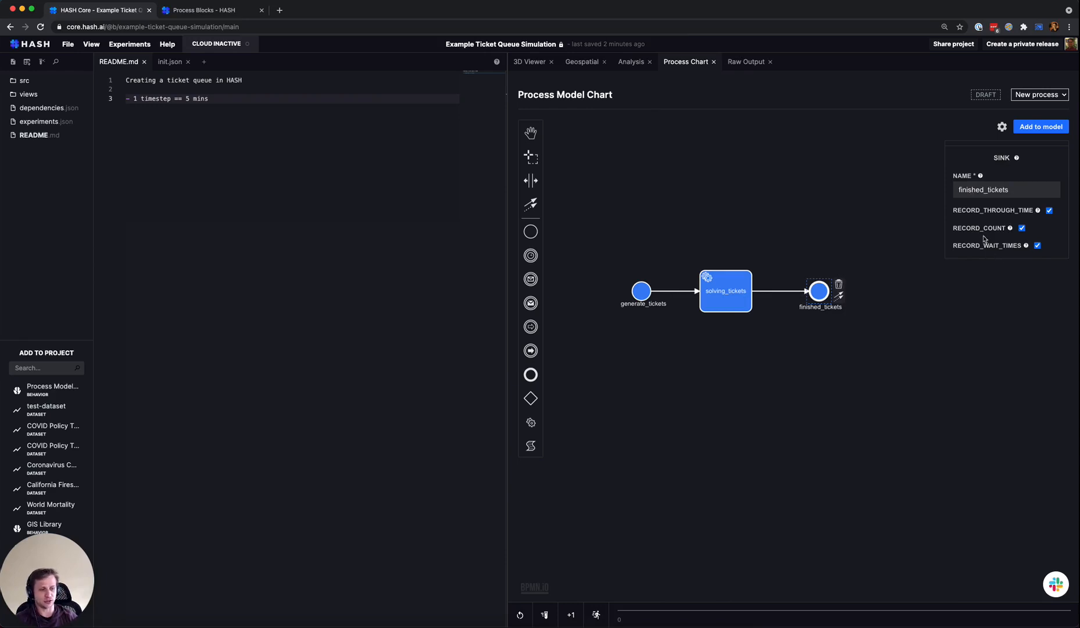
left_click(958, 289)
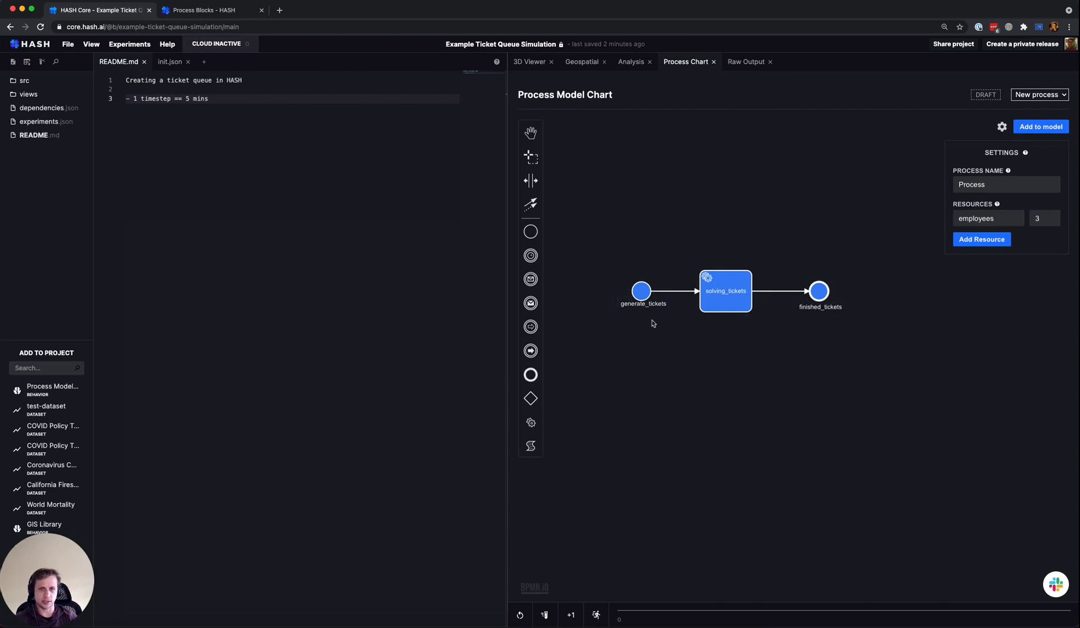
left_click(998, 186)
type("c")
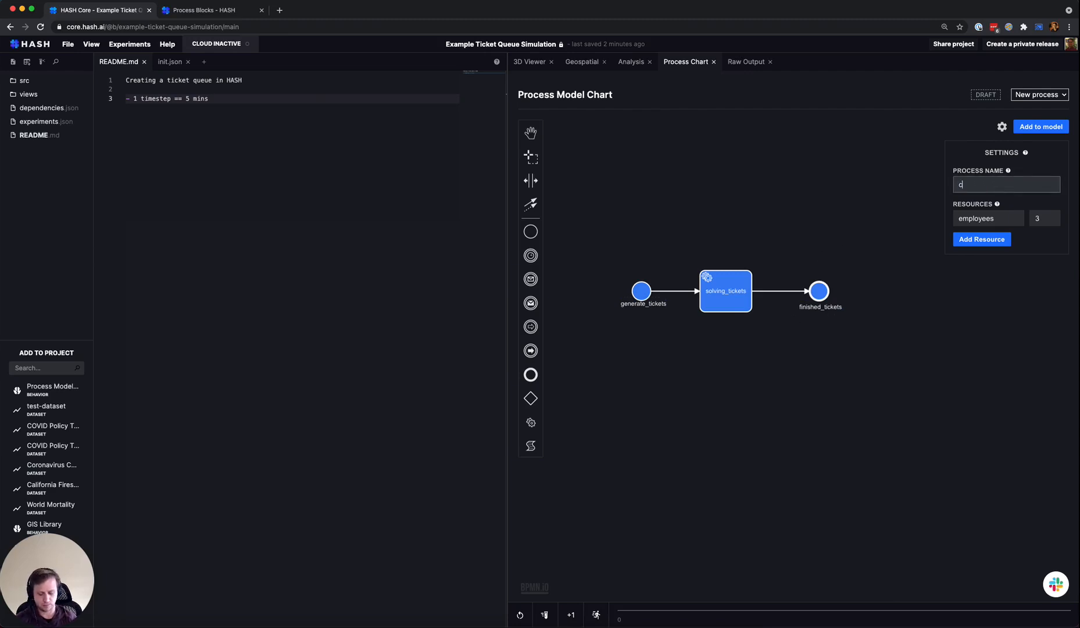
type("ustomer_service")
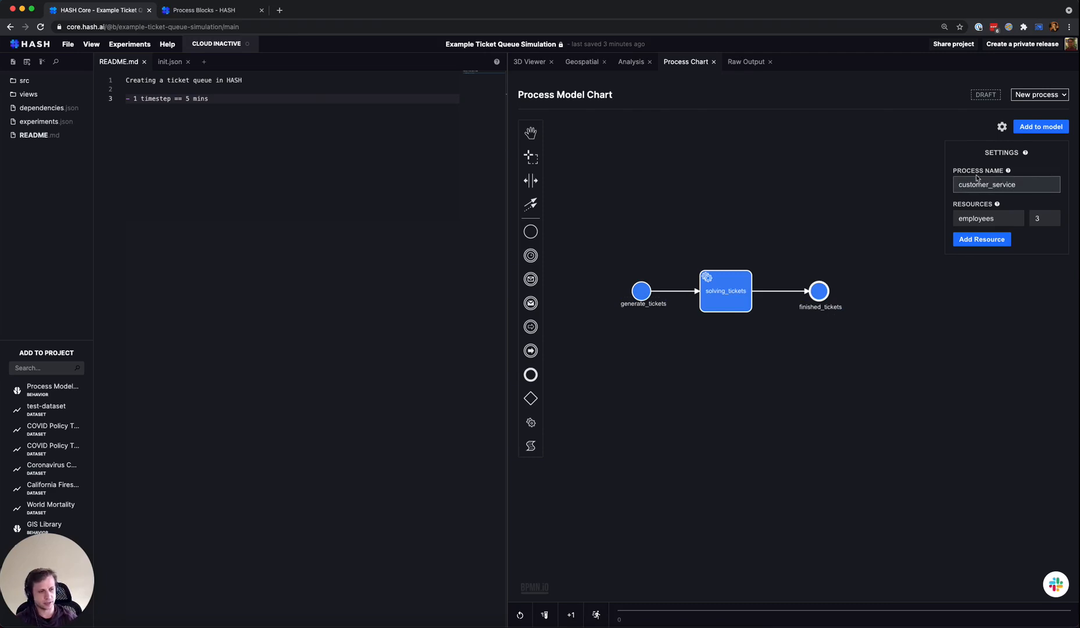
left_click(831, 175)
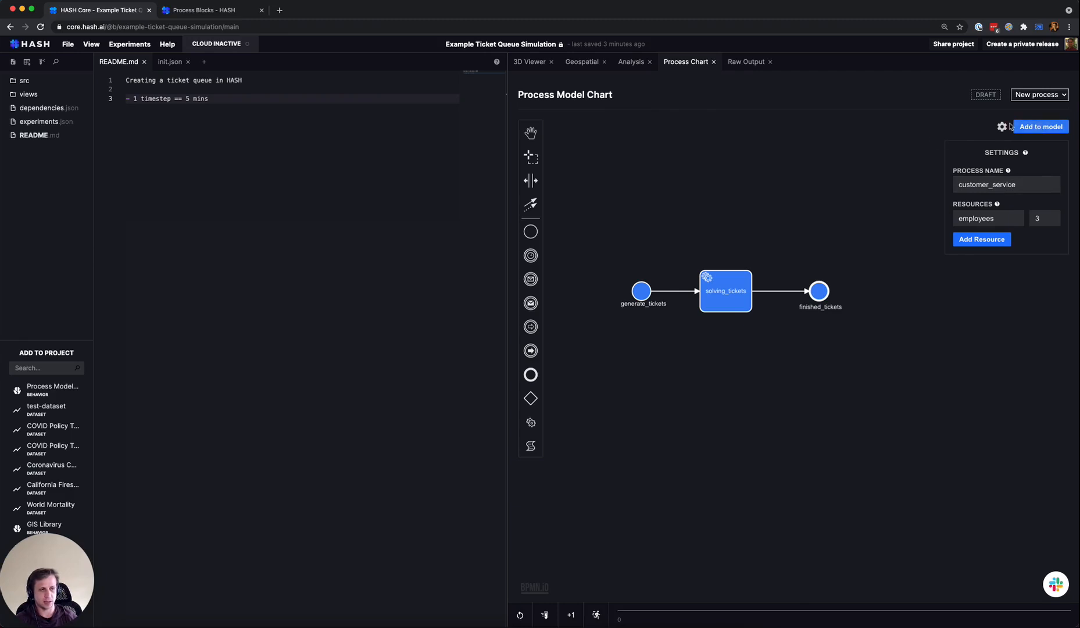
left_click(1054, 99)
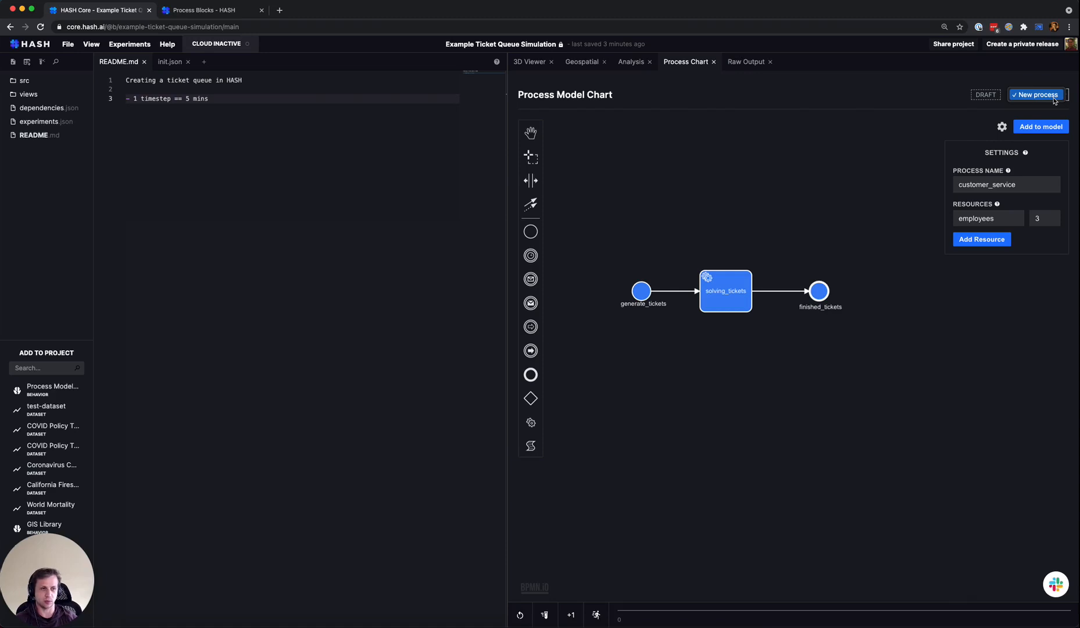
left_click(1054, 99)
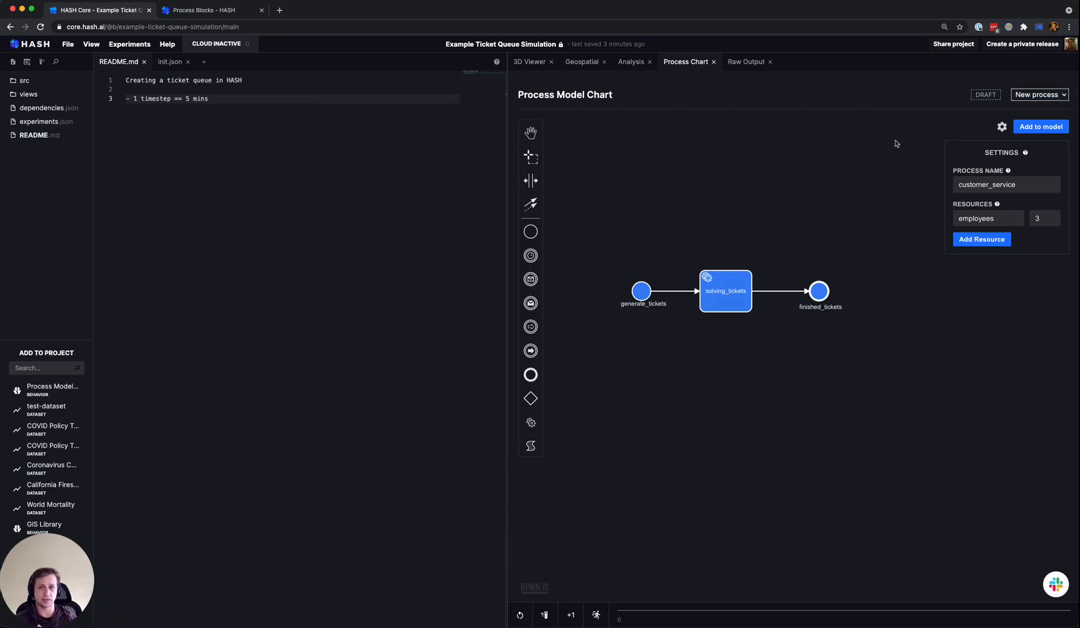
Step: Turn off record_wait_times and record_through_time for the finished_tickets sink
left_click(1023, 134)
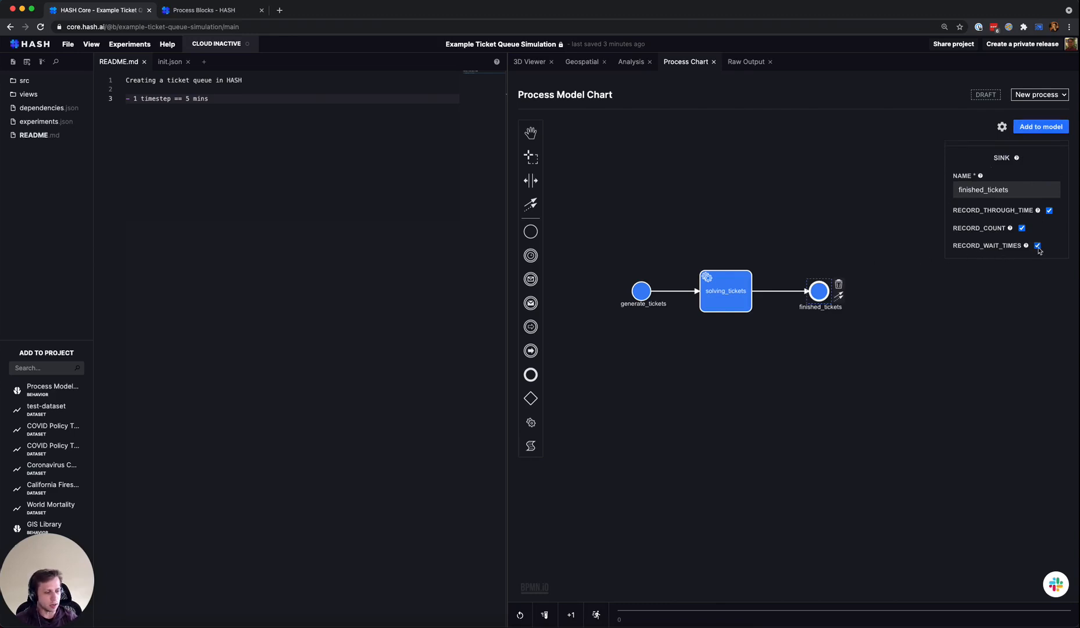
left_click(743, 305)
scroll(1008, 285, "down", 2)
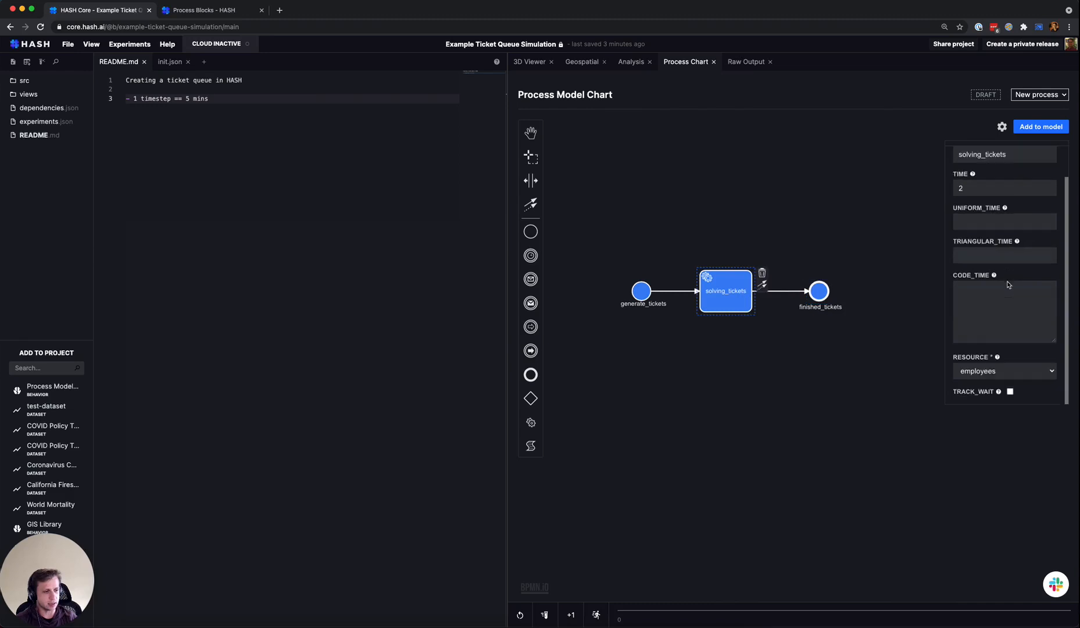
left_click(820, 292)
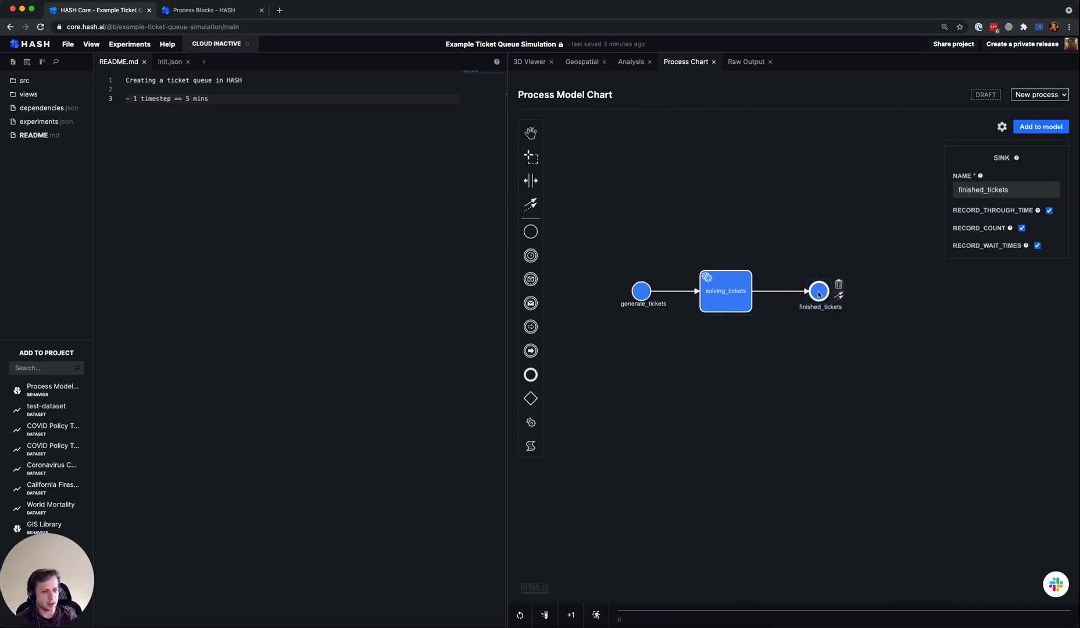
left_click(1038, 245)
left_click(1049, 210)
Step: Add the customer_service process to the model and save the project
left_click(1049, 126)
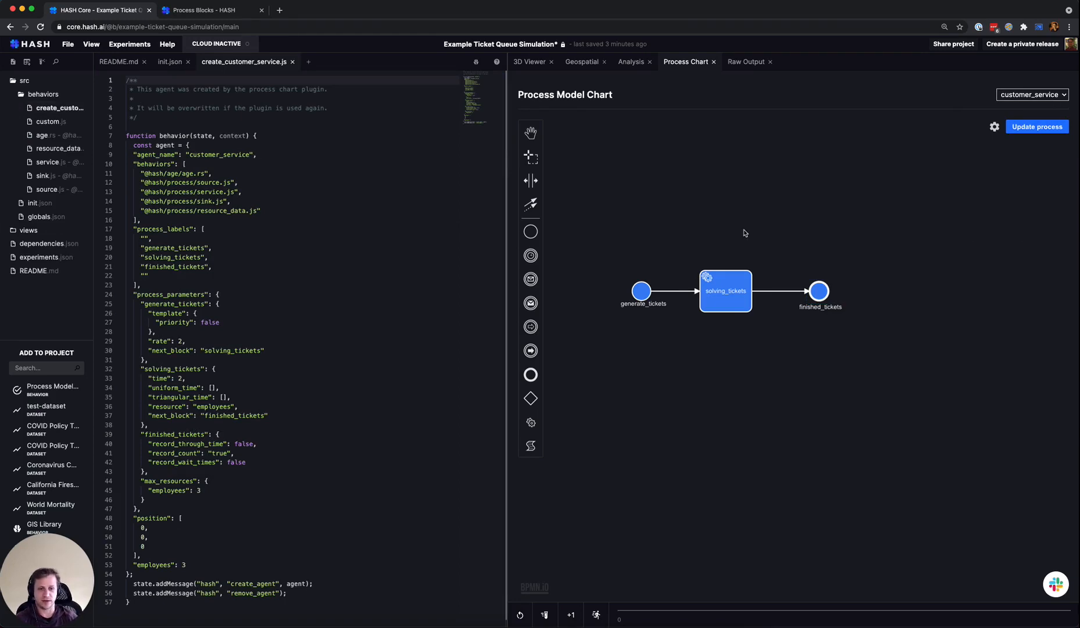
left_click(275, 238)
key("super+s")
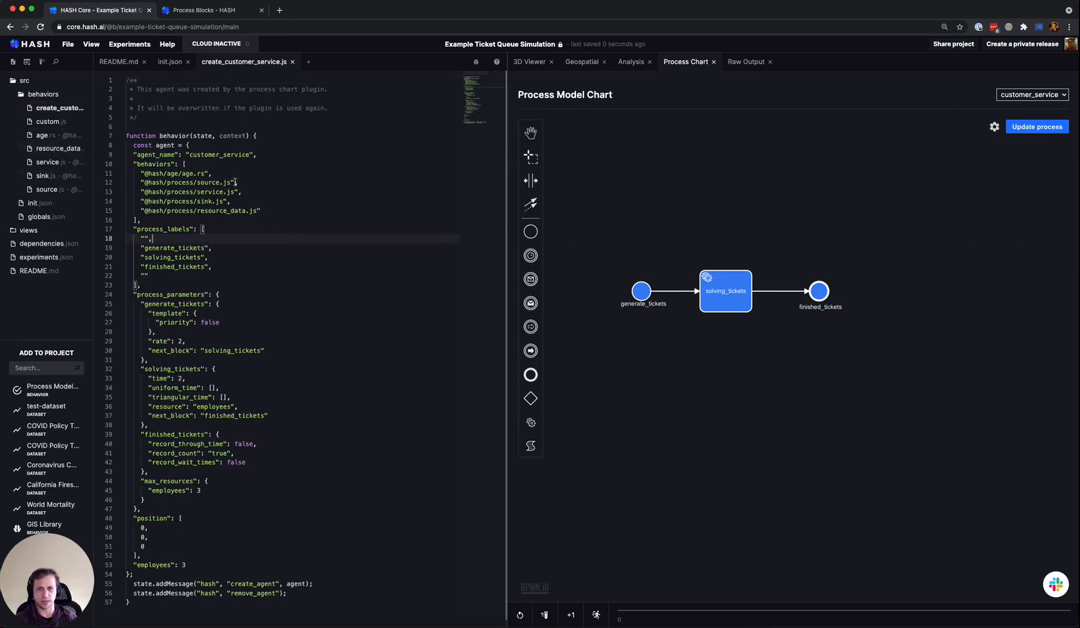
Step: Examine the behaviors list in init.json and the generated agent definition in create_customer_service.js
left_click(310, 185)
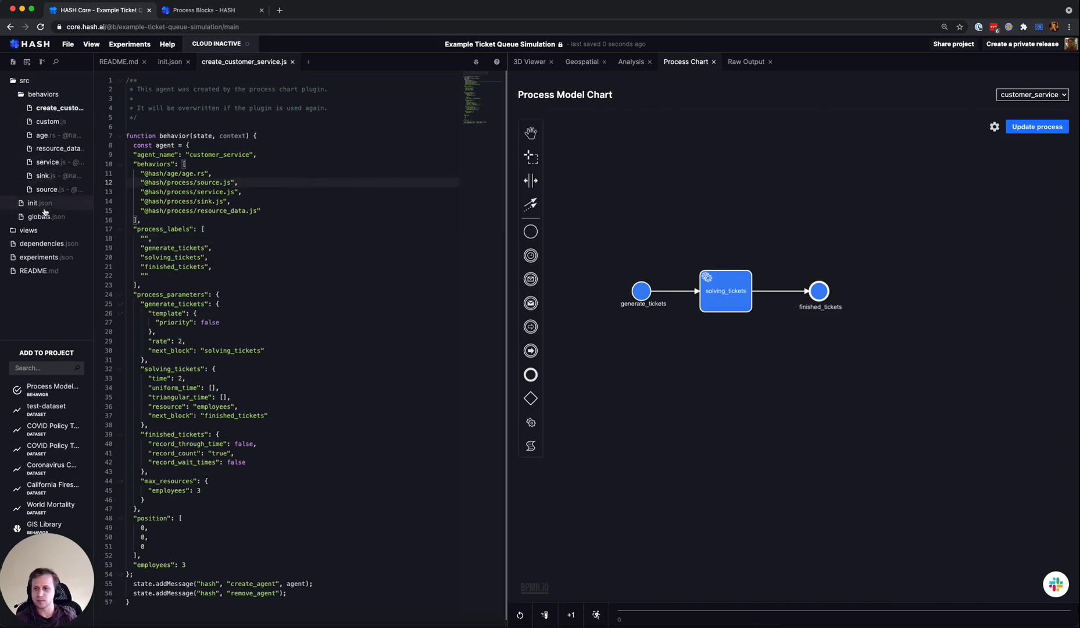
left_click(35, 203)
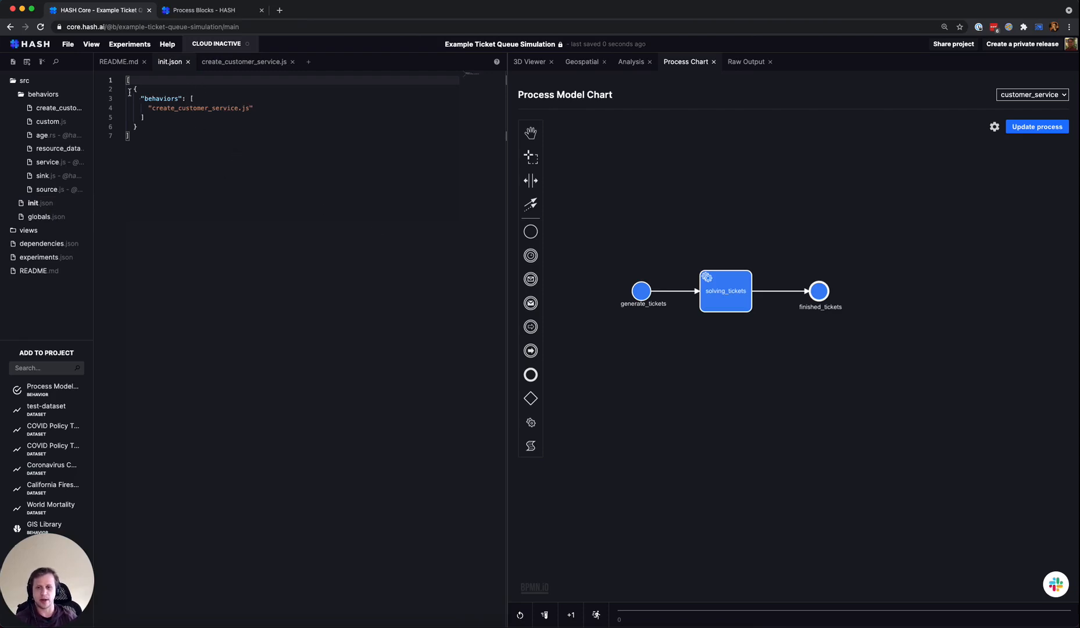
left_click(200, 94)
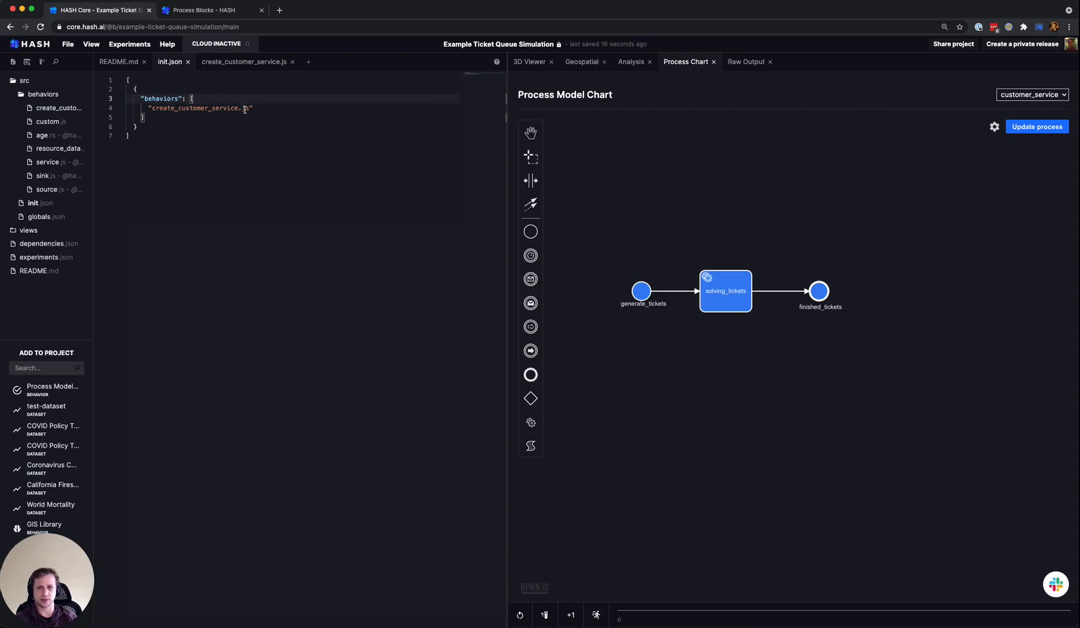
left_click(77, 108)
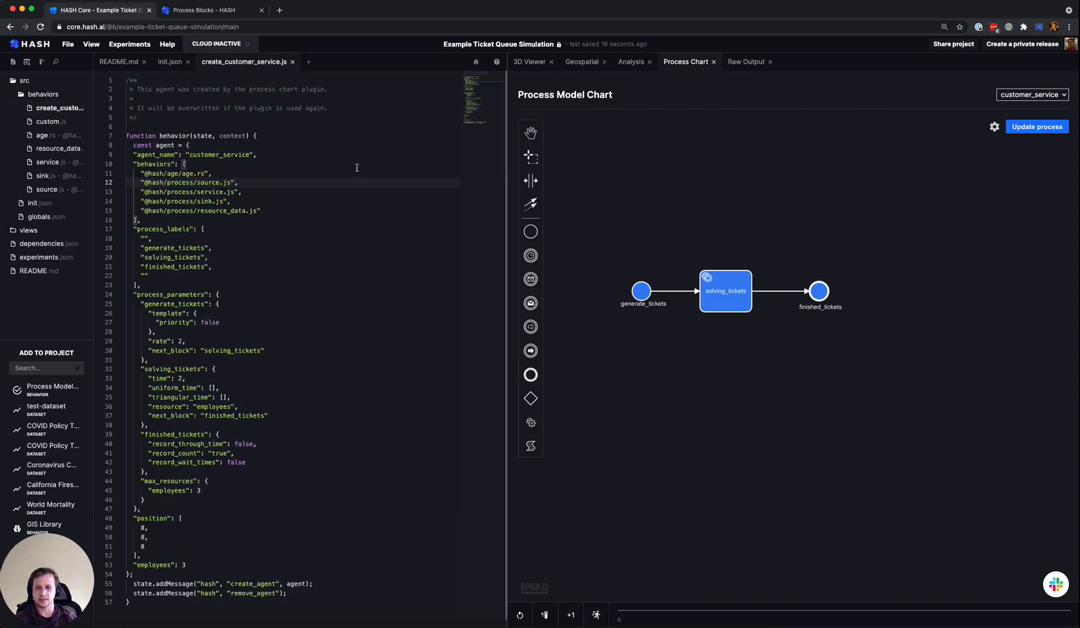
scroll(357, 167, "down", 1)
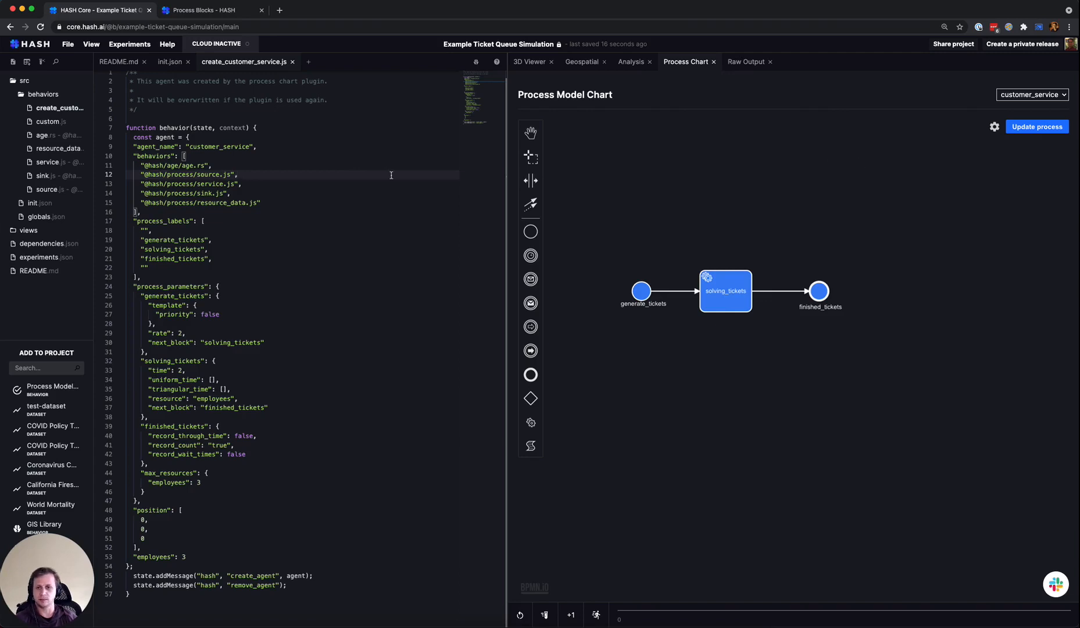
left_click(208, 138)
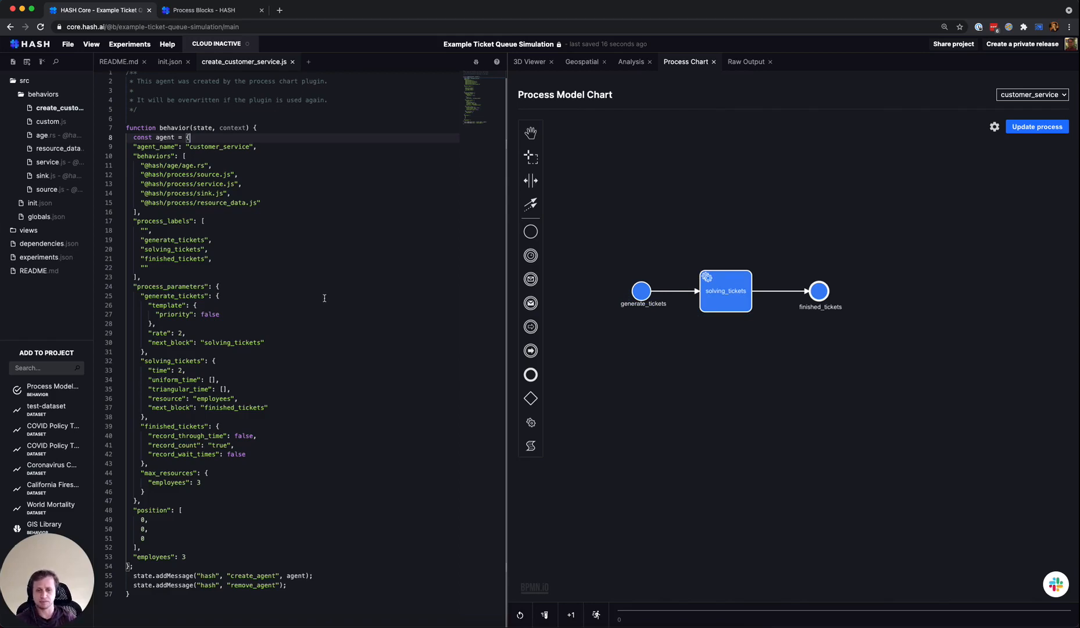
left_click(261, 242)
left_click(262, 165)
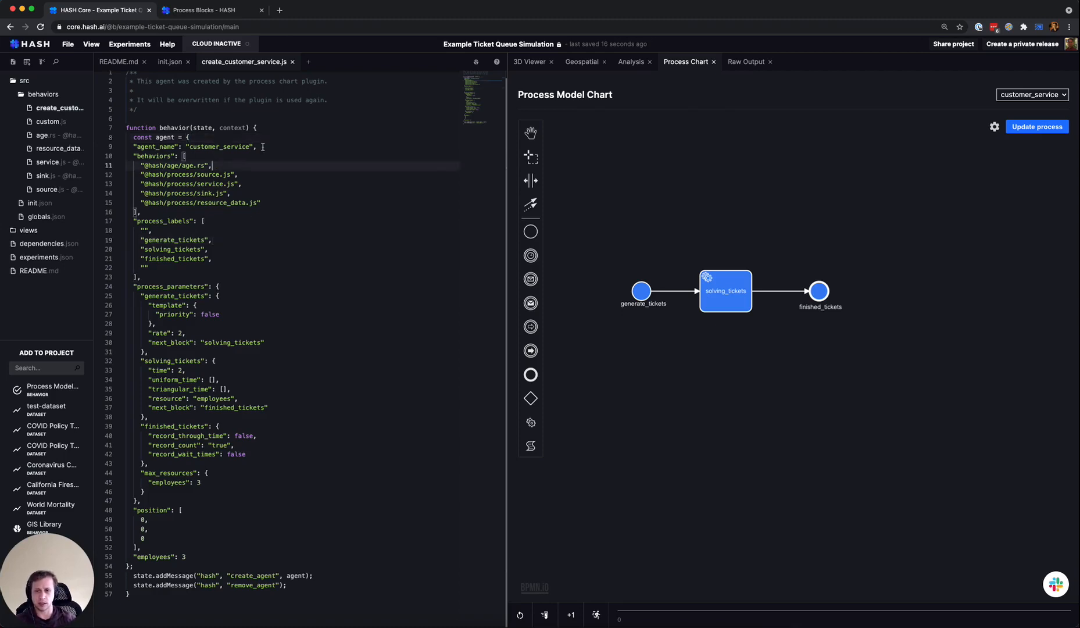
Step: Examine the agent's behaviors, process labels and process parameters in the generated create_customer_service.js code
left_click(263, 147)
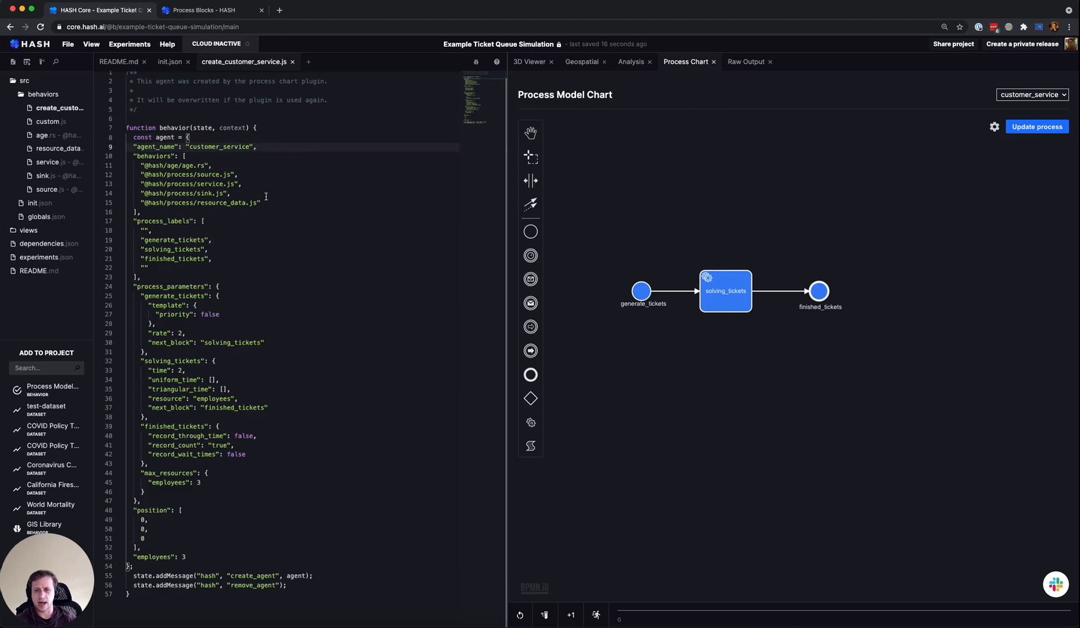
left_click_drag(265, 195, 102, 174)
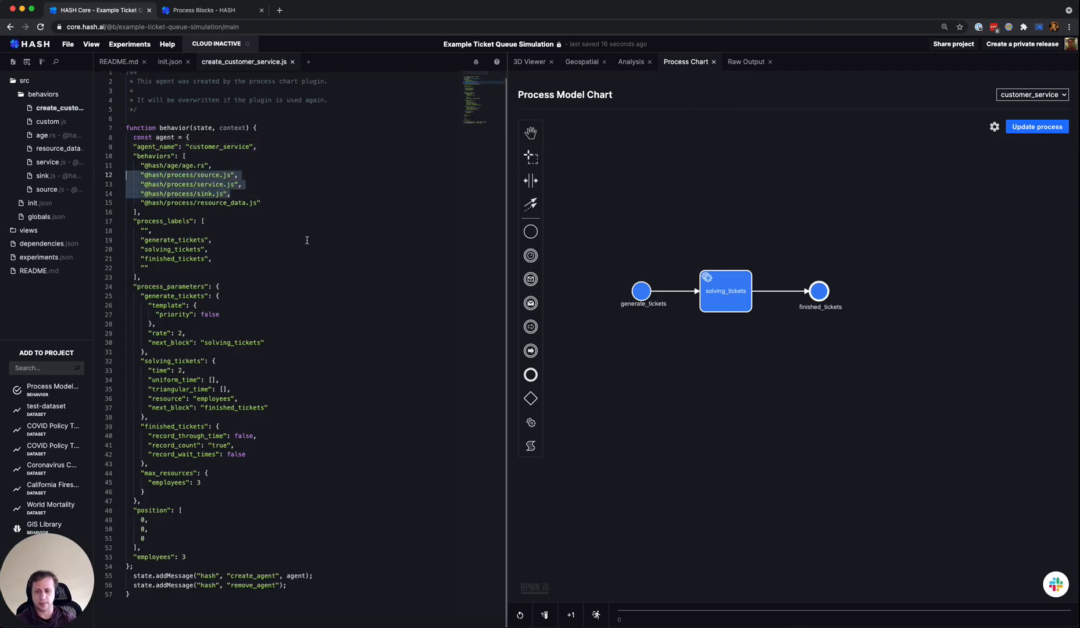
left_click(316, 289)
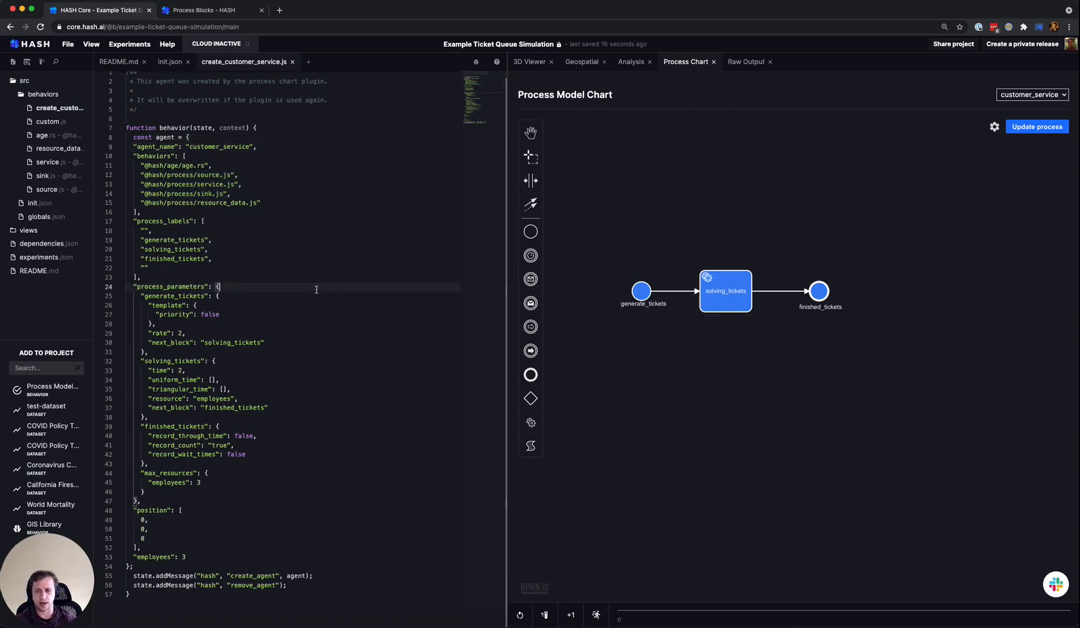
triple_click(166, 167)
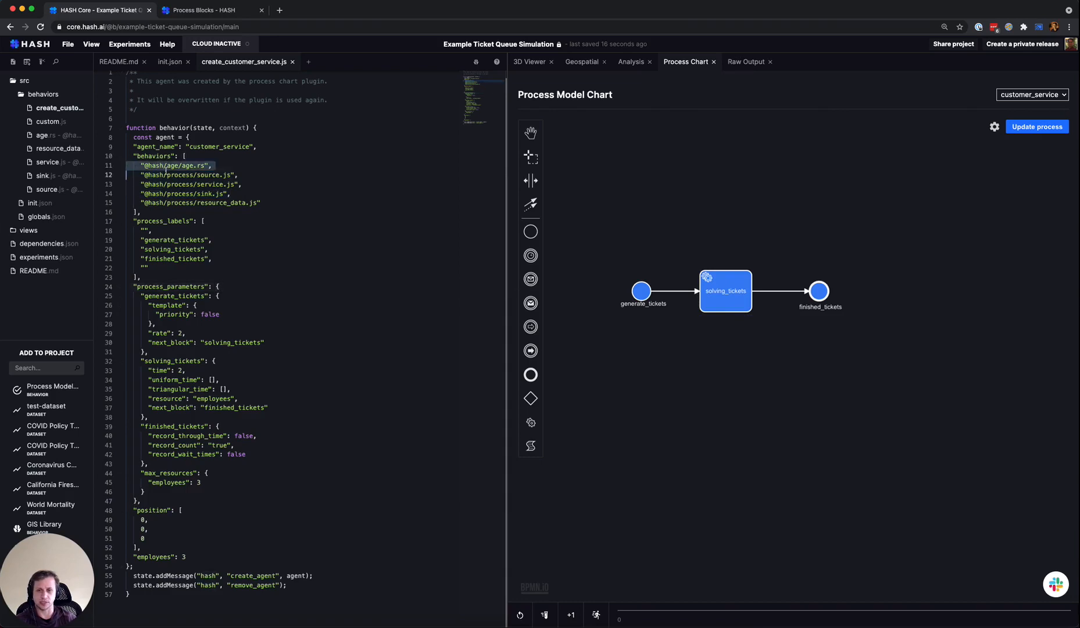
left_click(289, 258)
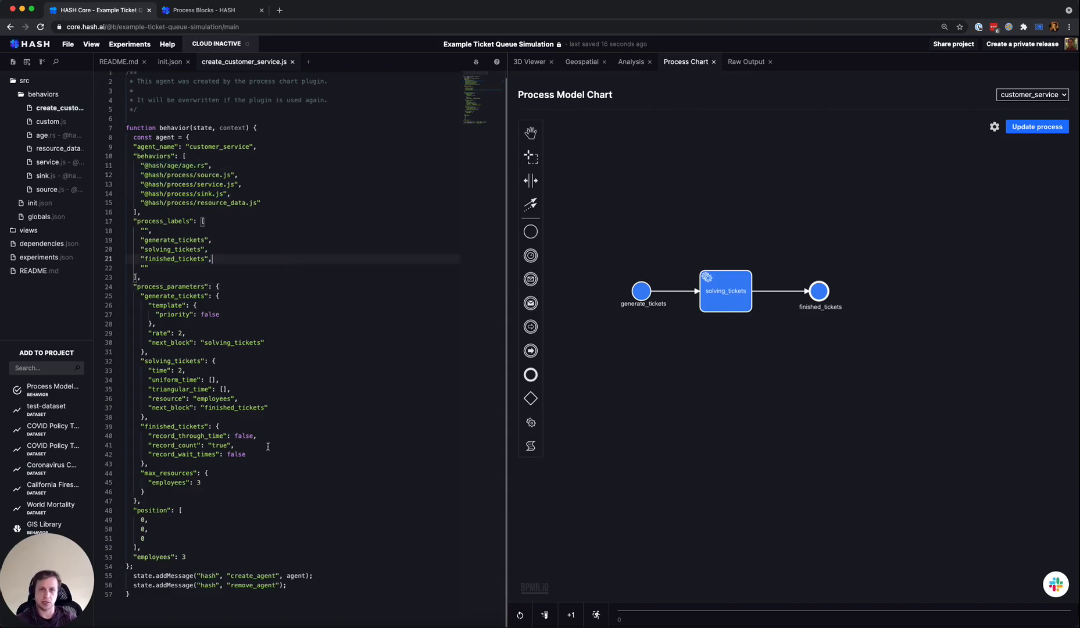
left_click(229, 372)
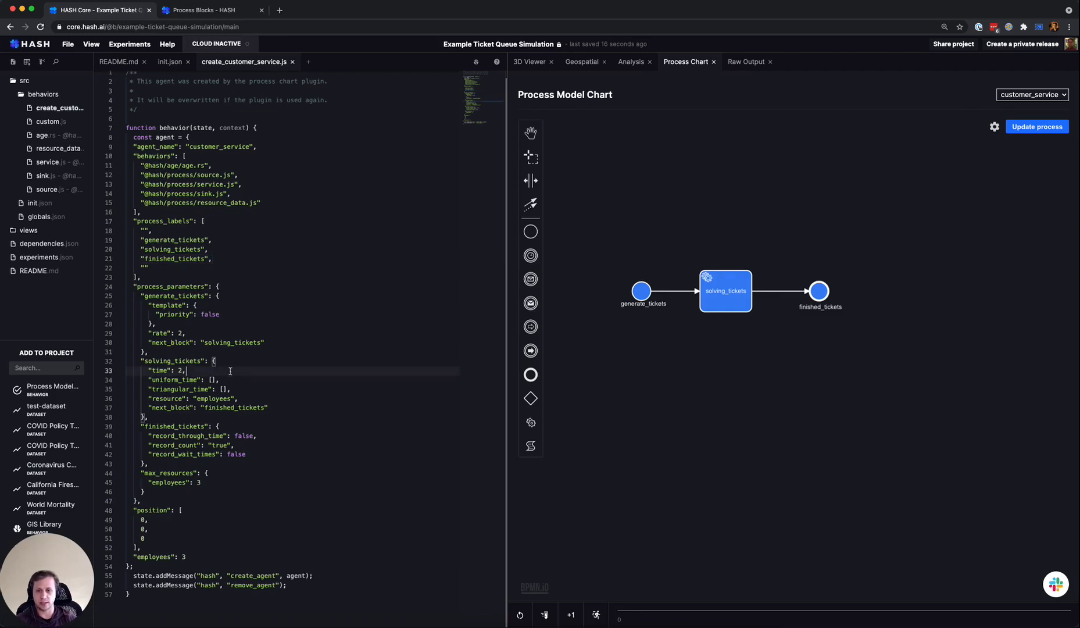
left_click(296, 424)
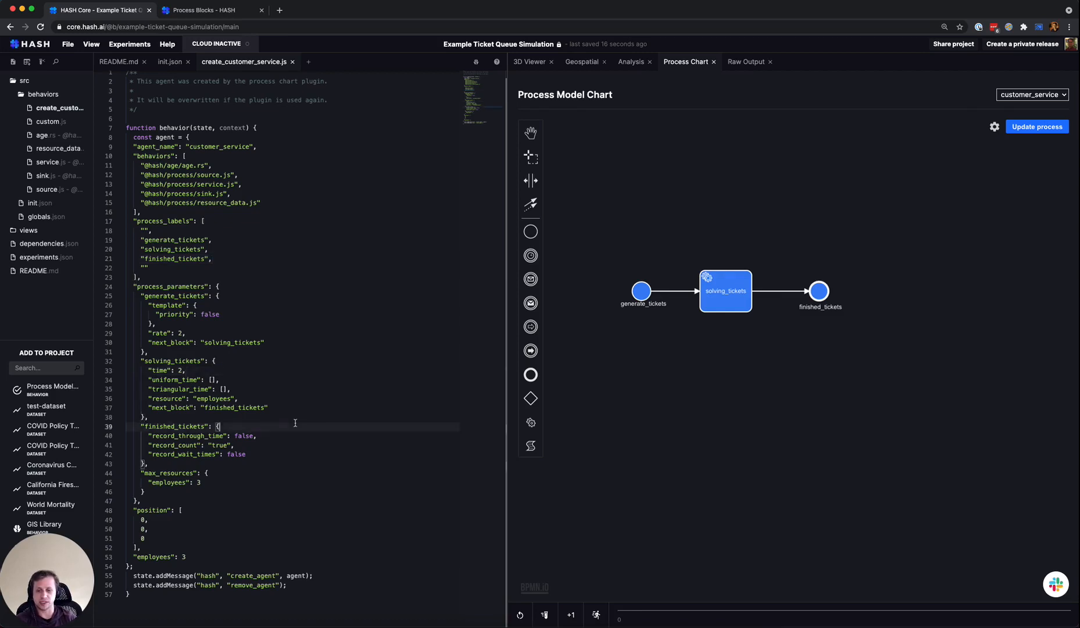
left_click(401, 464)
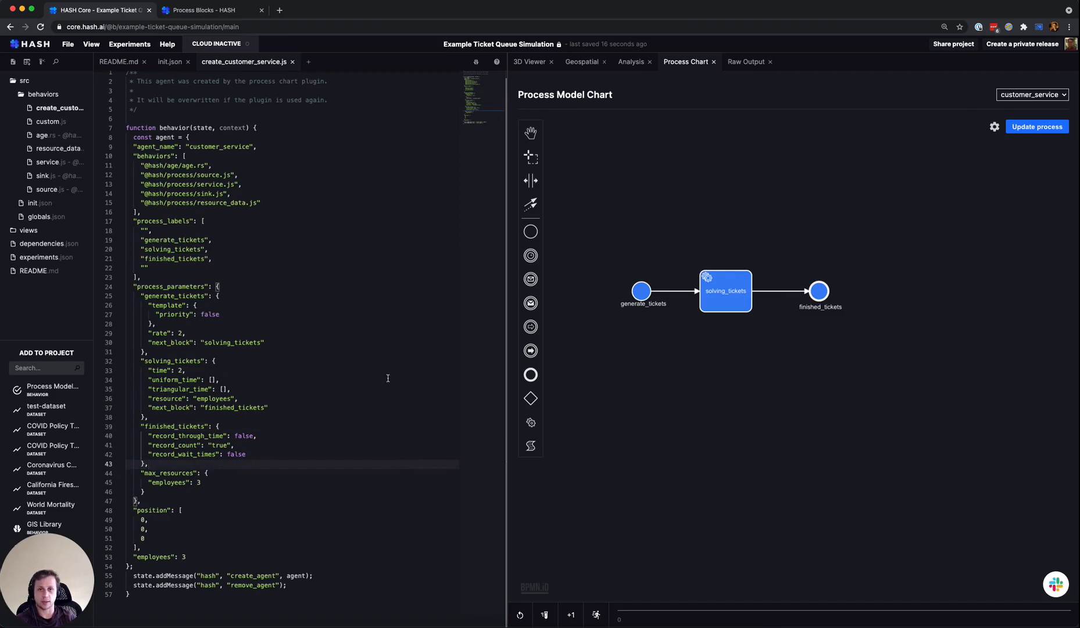
Step: Show the raw output, reset the simulation and advance it one step at a time to step 13
left_click(733, 63)
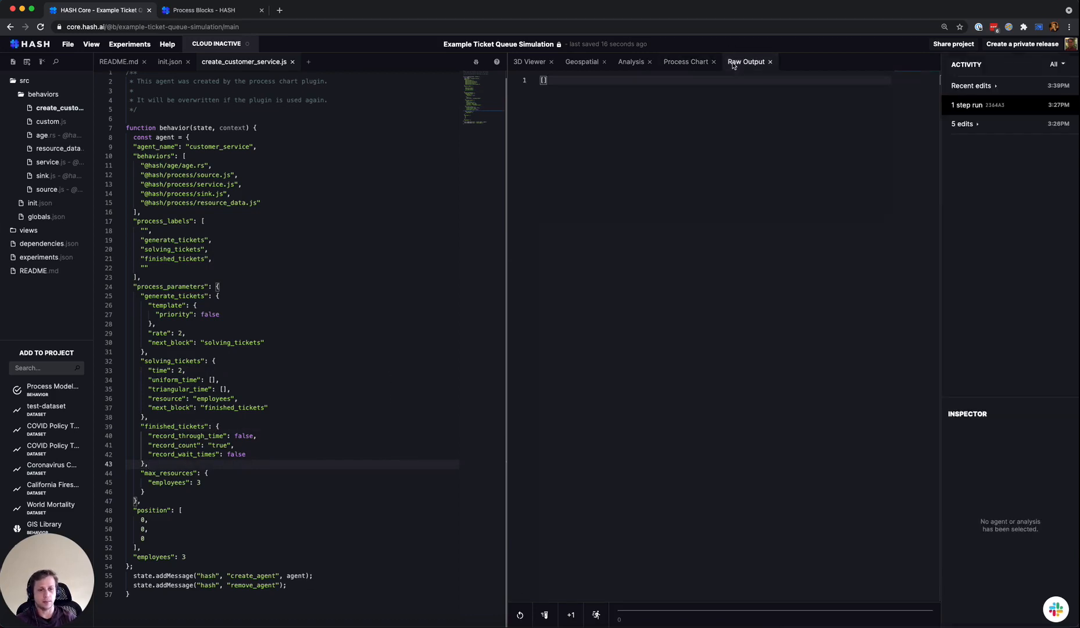
left_click(401, 242)
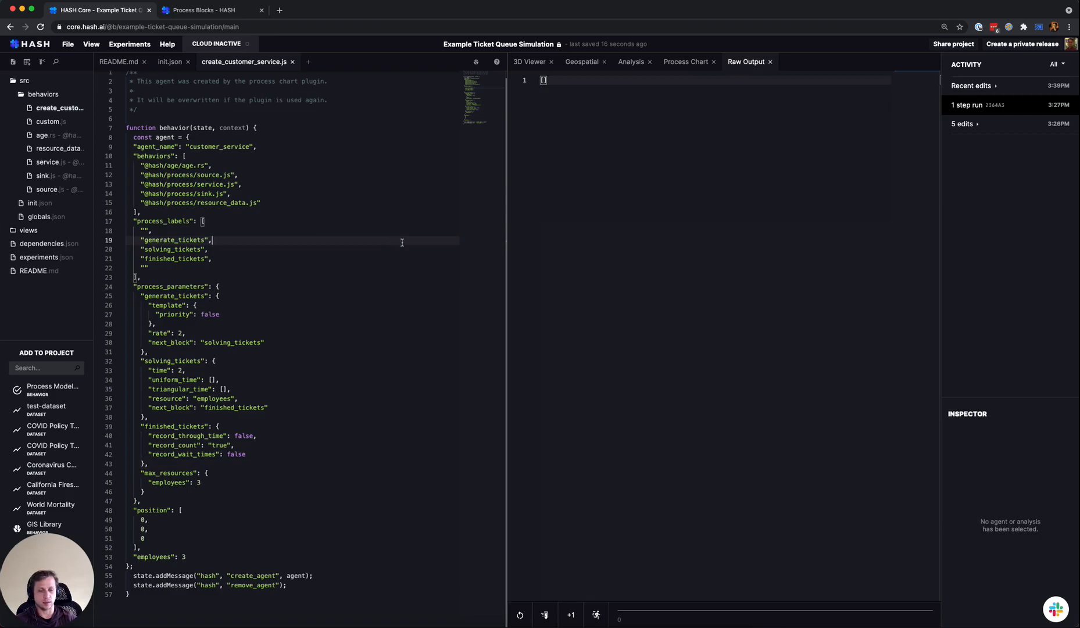
left_click(521, 614)
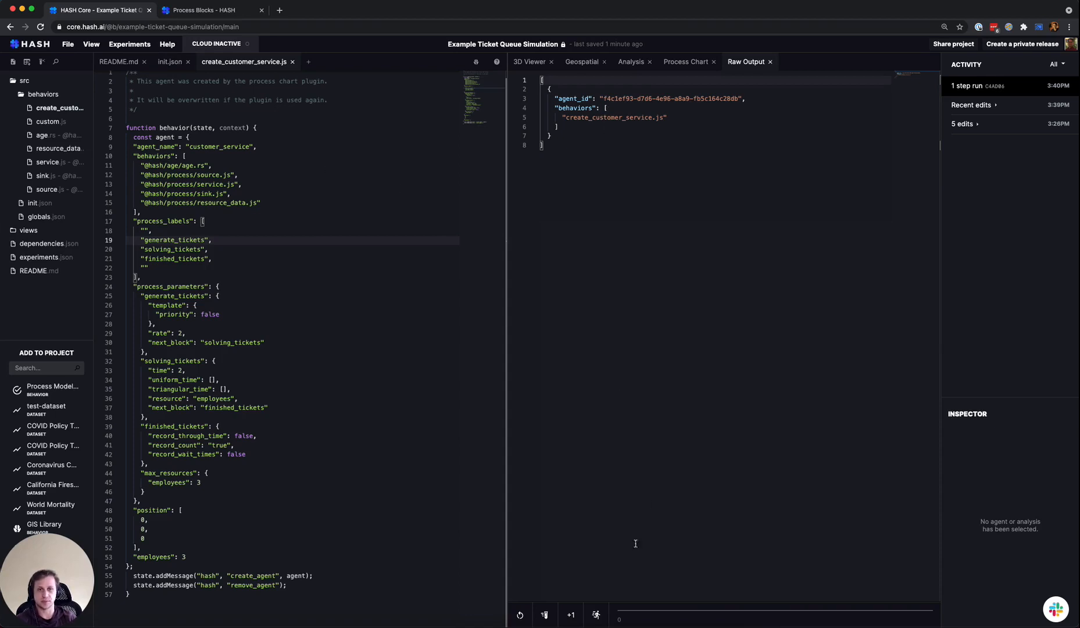
left_click(571, 614)
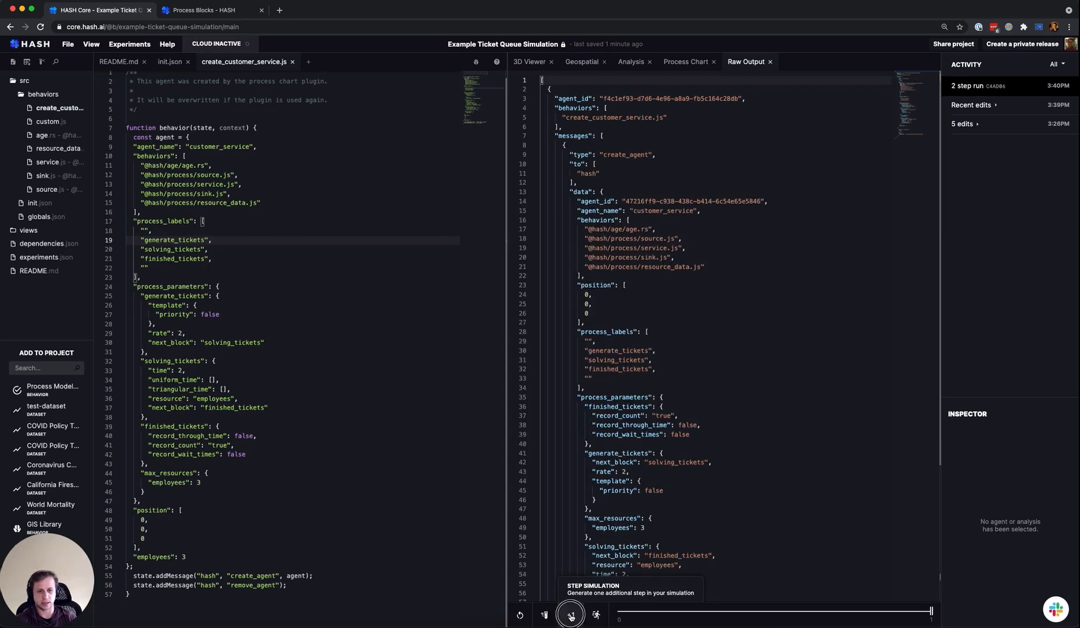
left_click(571, 616)
left_click(571, 617)
left_click(571, 617)
left_click(571, 616)
left_click(571, 616)
left_click(571, 616)
left_click(571, 616)
left_click(571, 616)
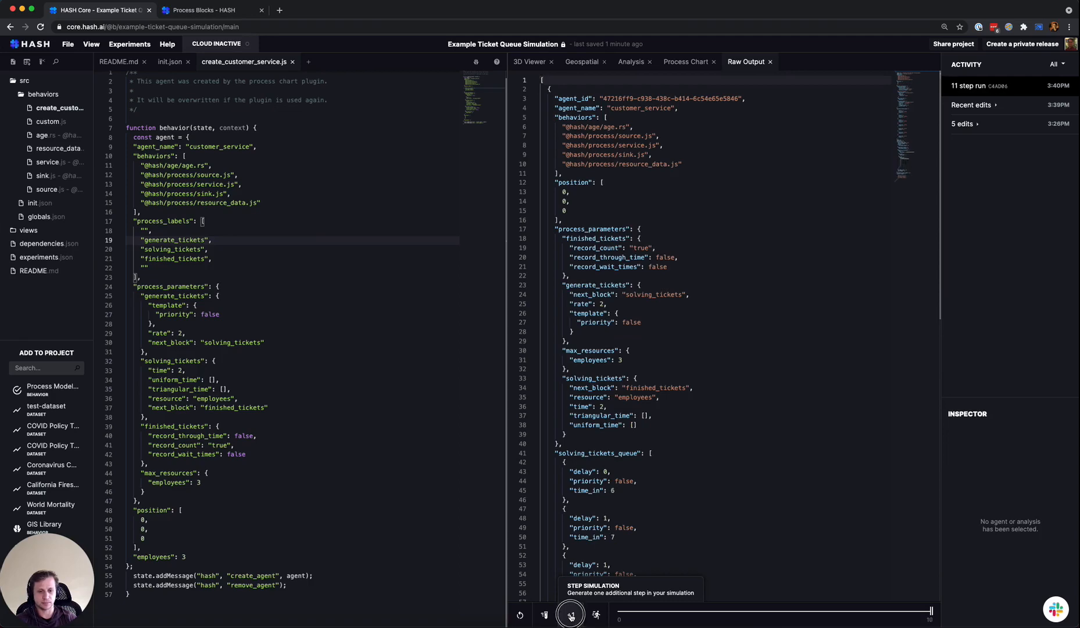
left_click(571, 616)
left_click(571, 616)
left_click(570, 616)
Step: Advance the simulation to step 19 and examine solving_tickets_queue and process_data in the raw output
scroll(744, 493, "down", 5)
scroll(744, 492, "up", 3)
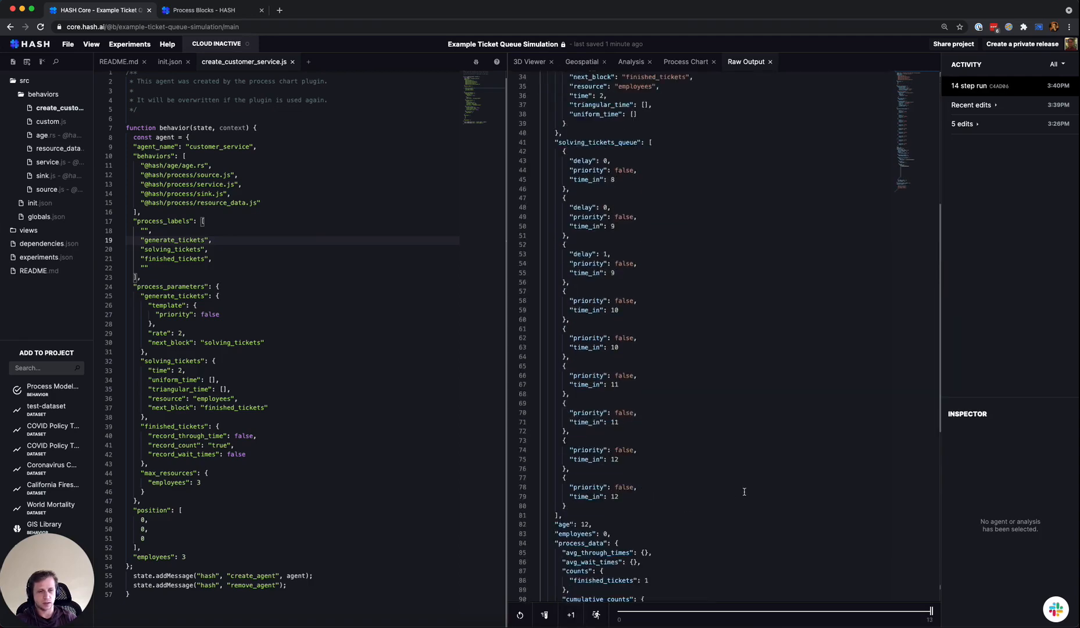
left_click(572, 615)
left_click(572, 615)
left_click(572, 615)
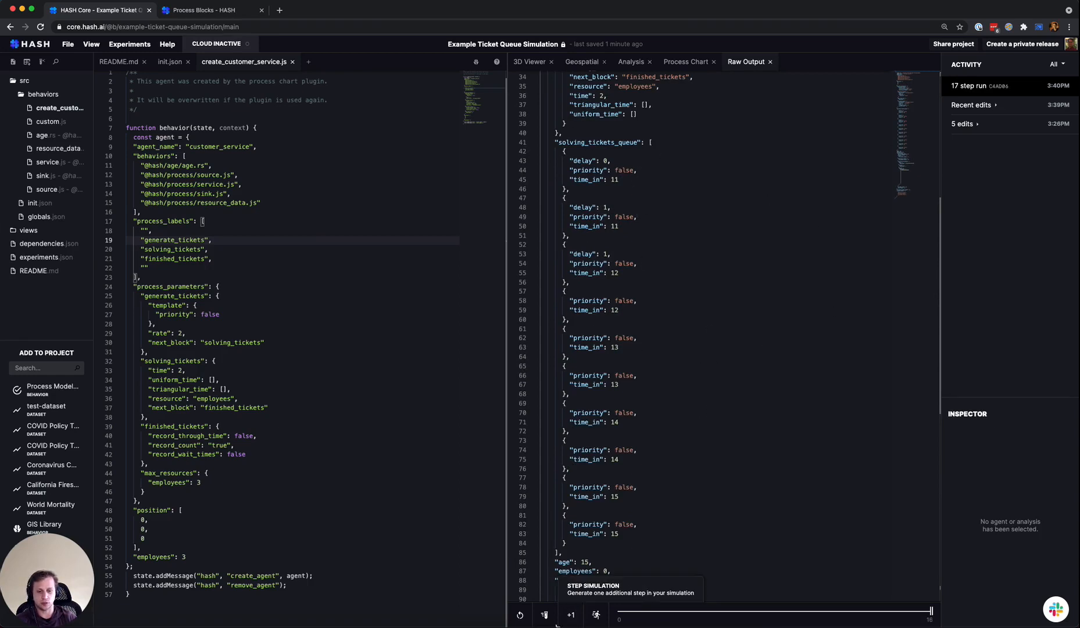
left_click(571, 615)
left_click(571, 615)
left_click(571, 615)
scroll(799, 367, "down", 9)
scroll(799, 367, "up", 5)
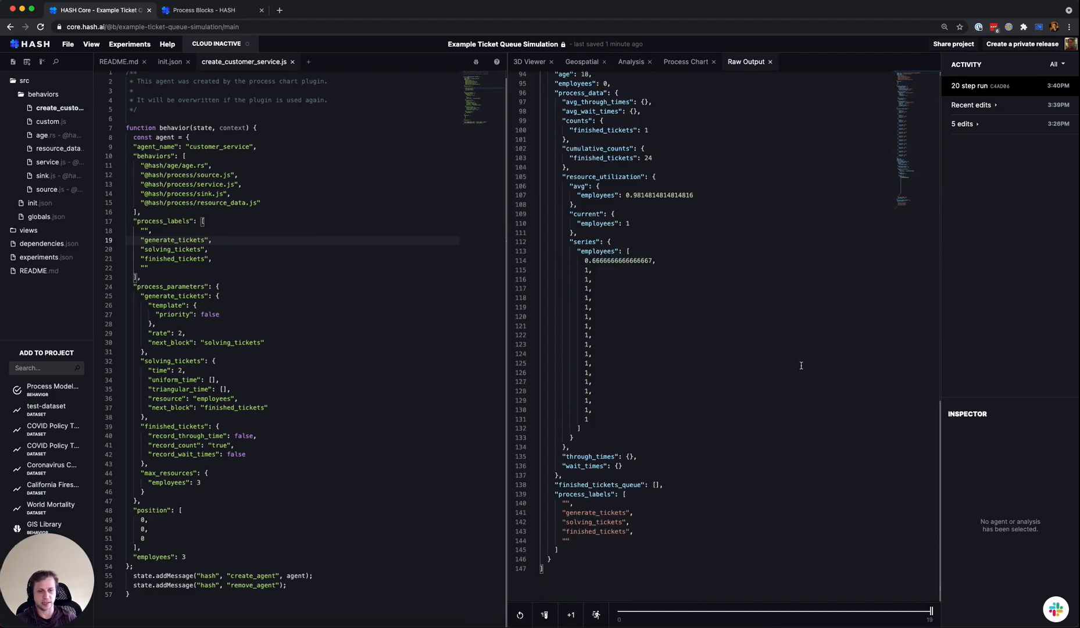
Step: Show the analysis plots and advance the simulation one step at a time to step 31
left_click(625, 62)
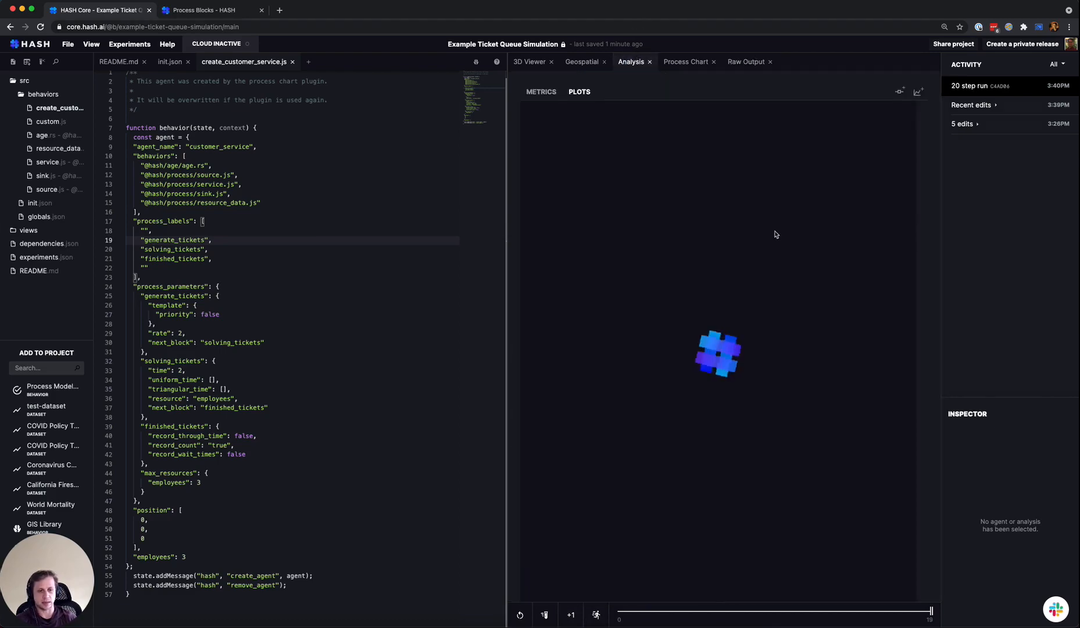
scroll(782, 343, "down", 7)
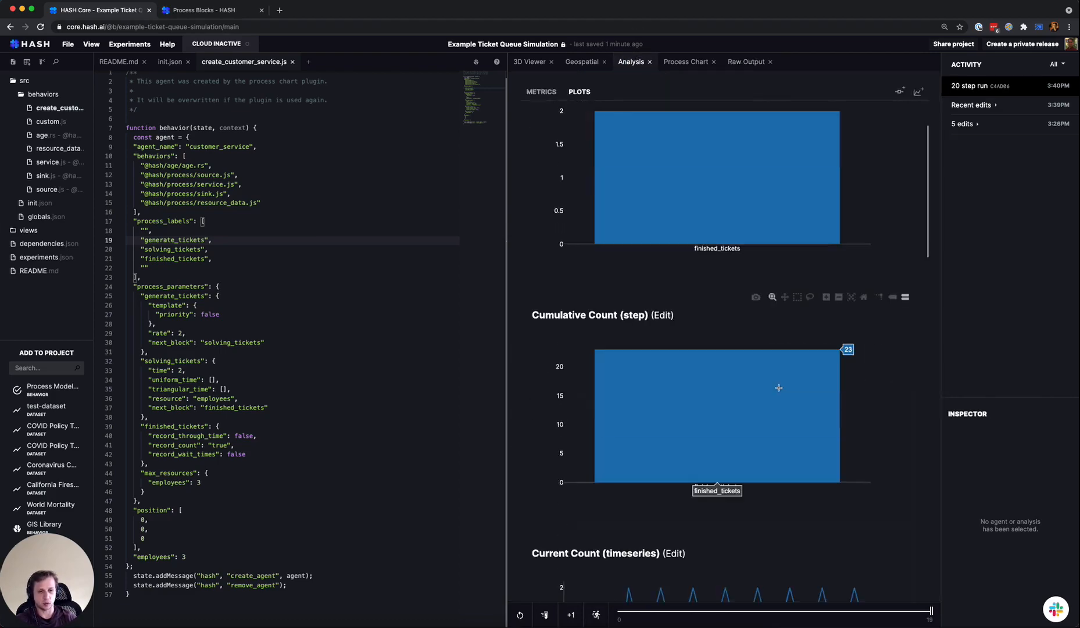
left_click(577, 619)
left_click(576, 619)
left_click(576, 619)
left_click(577, 619)
left_click(576, 619)
left_click(577, 619)
left_click(577, 619)
left_click(577, 619)
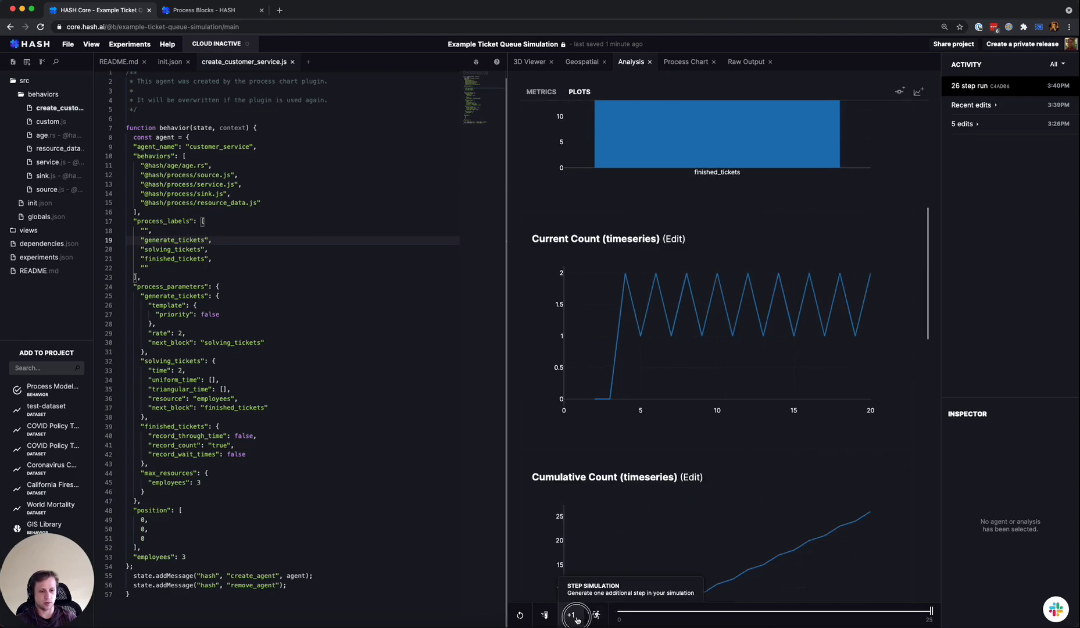
left_click(576, 619)
left_click(576, 619)
Step: Examine the current count, cumulative count and resource utilization plots for the run
scroll(772, 461, "down", 5)
scroll(772, 461, "up", 3)
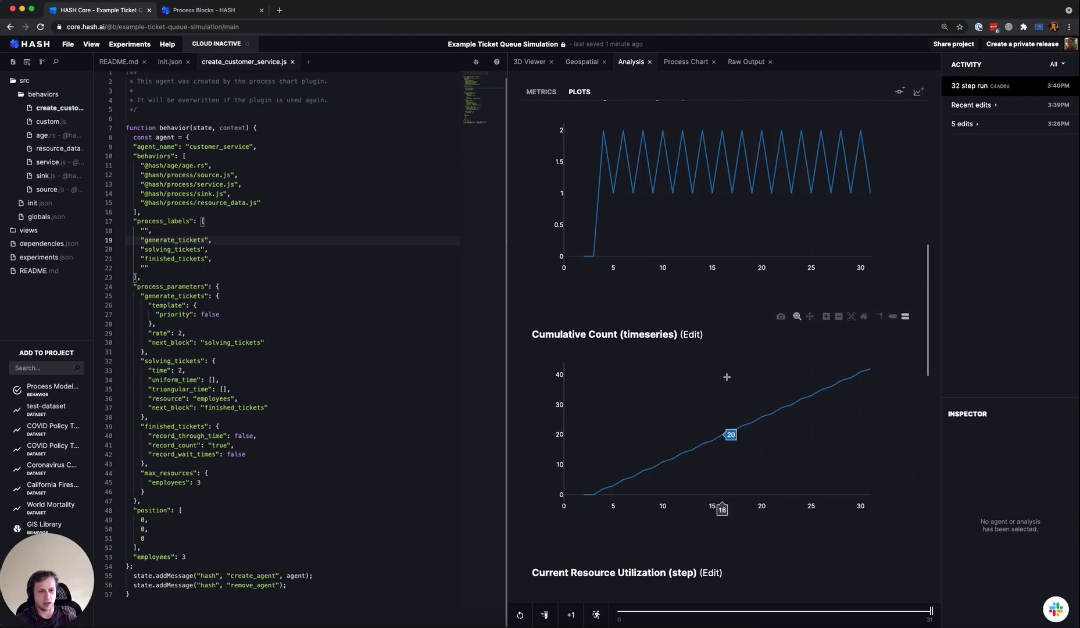
scroll(727, 377, "down", 5)
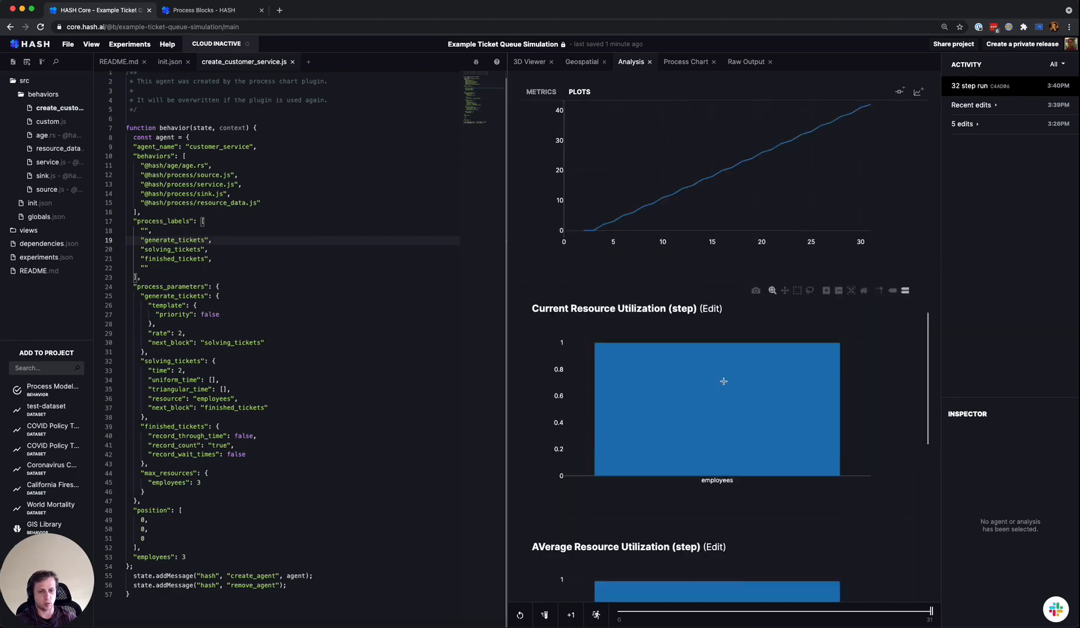
scroll(724, 381, "down", 4)
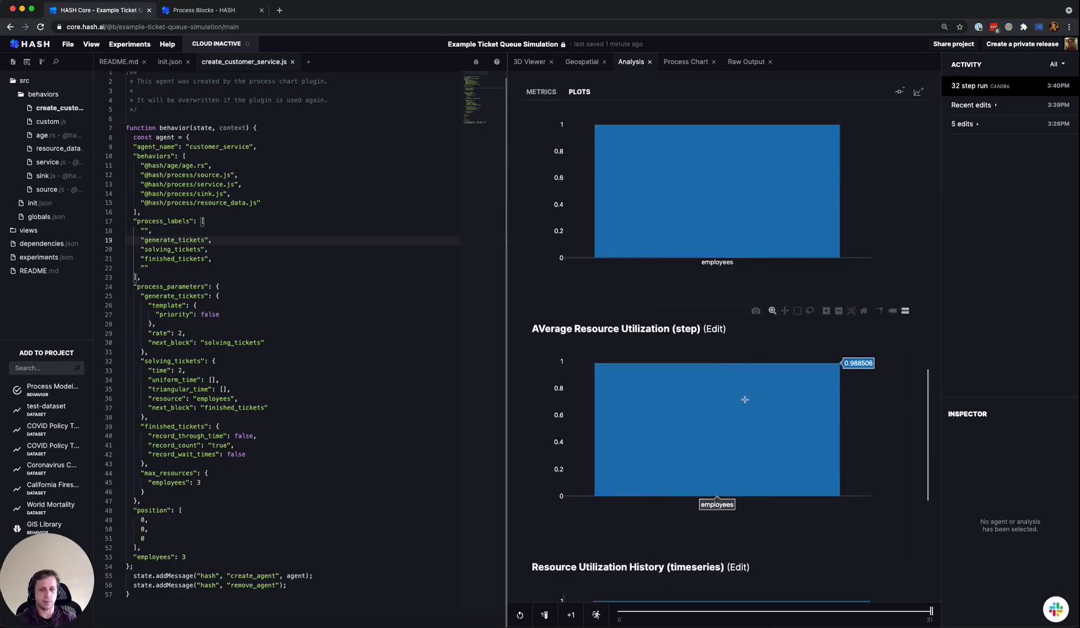
scroll(744, 399, "up", 7)
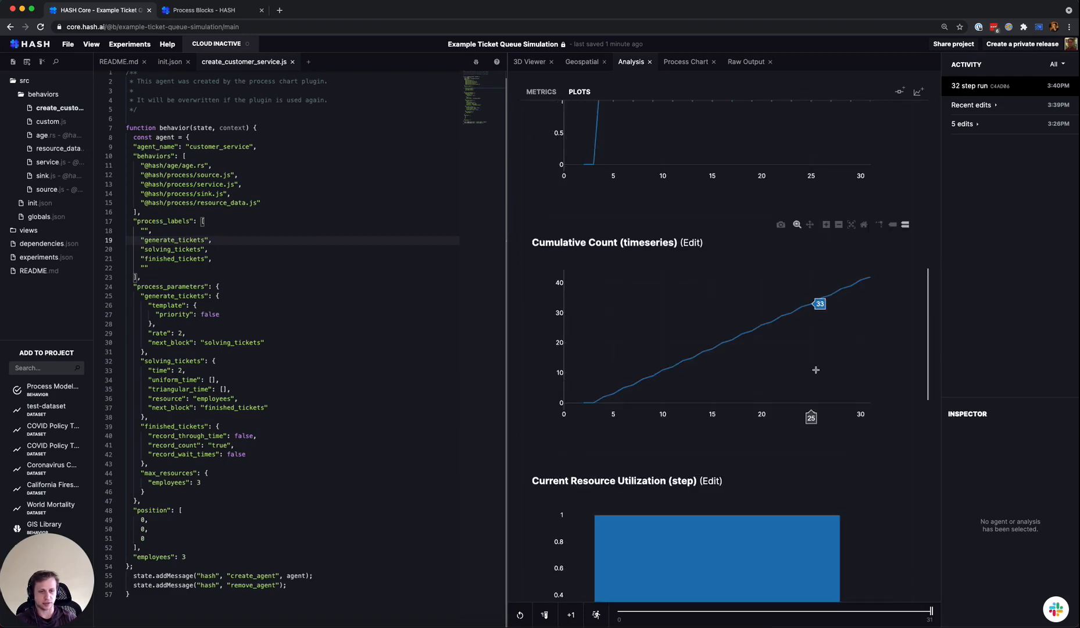
scroll(815, 370, "up", 11)
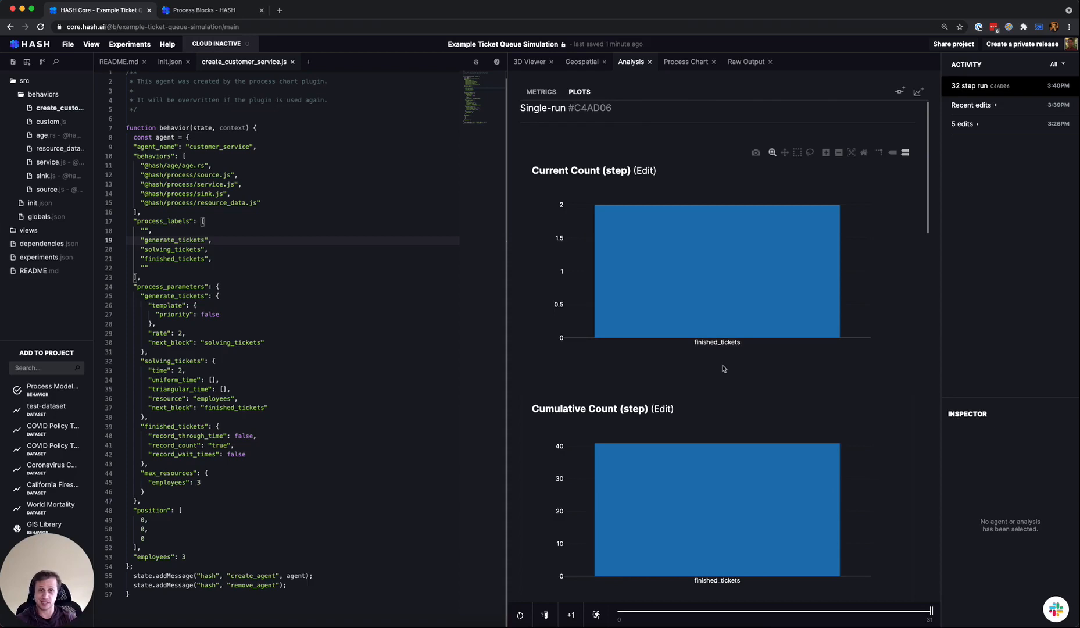
Step: Inspect the customer_service agent in the 3D viewer, checking its behaviors and solving_tickets_queue properties
left_click(525, 64)
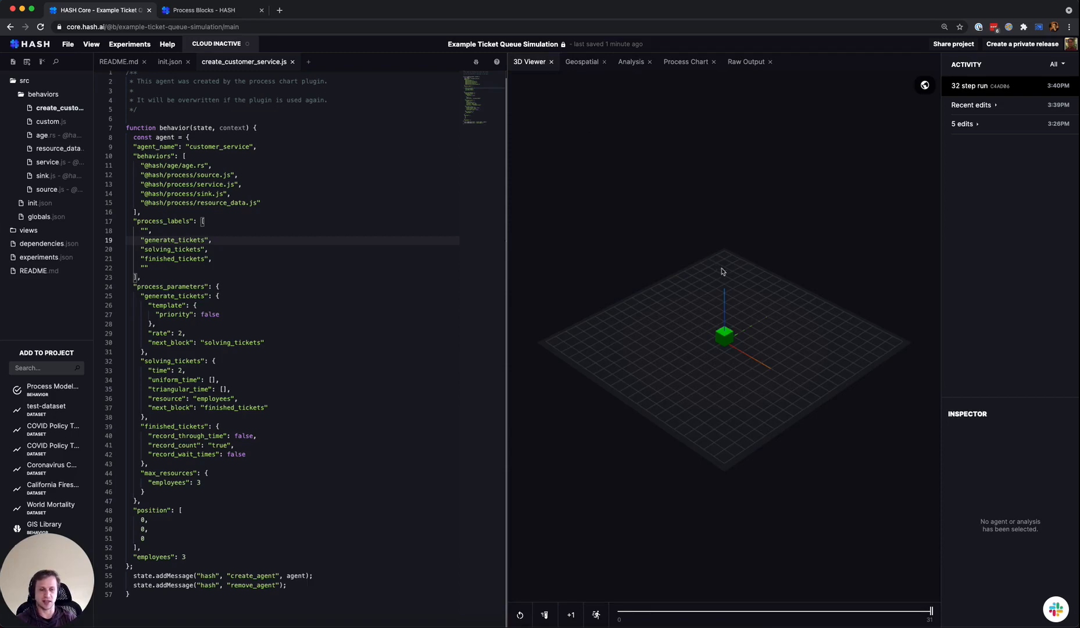
left_click(726, 336)
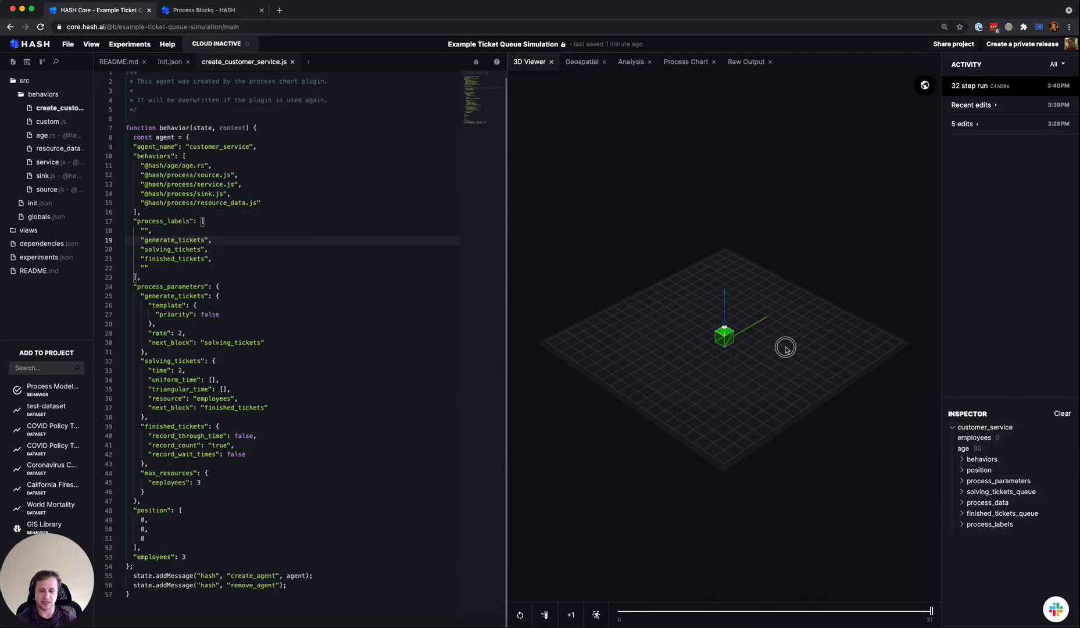
left_click_drag(783, 345, 780, 378)
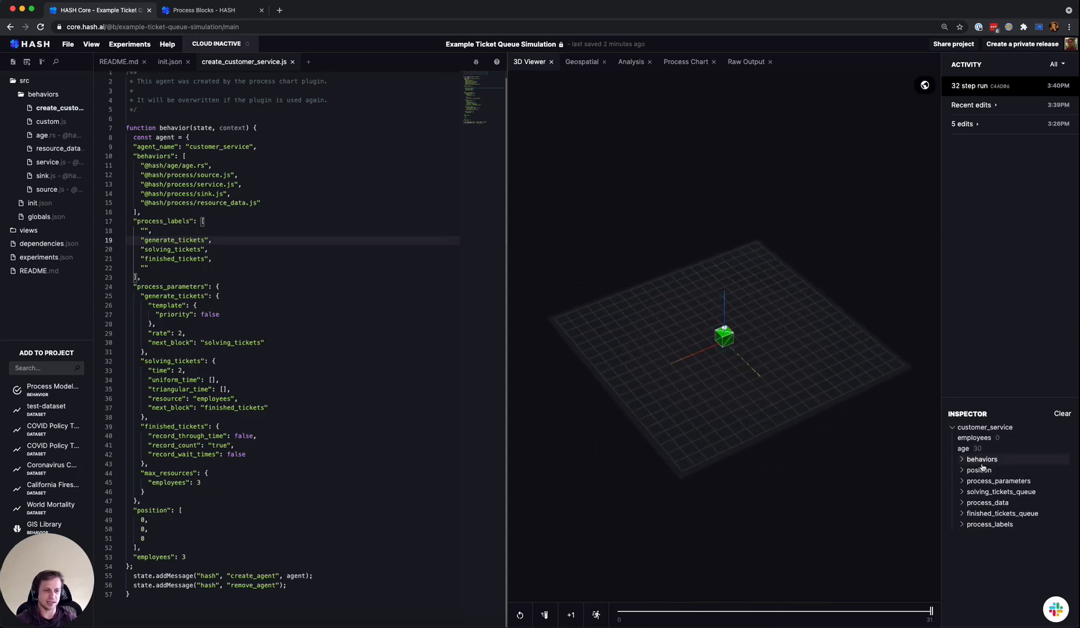
left_click(962, 459)
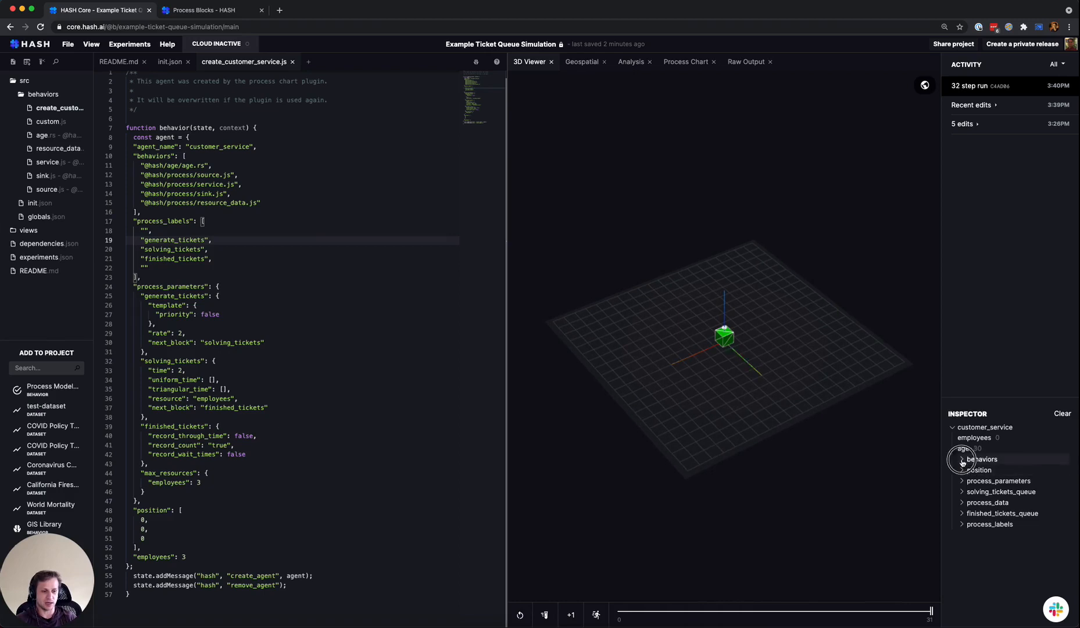
left_click(962, 460)
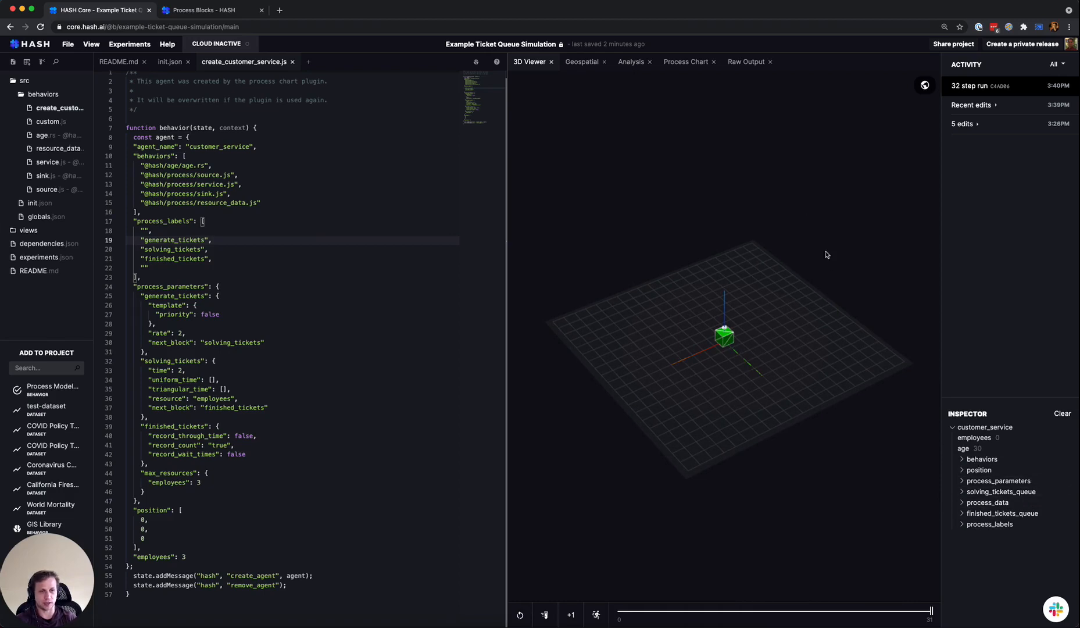
left_click(963, 491)
scroll(969, 491, "down", 3)
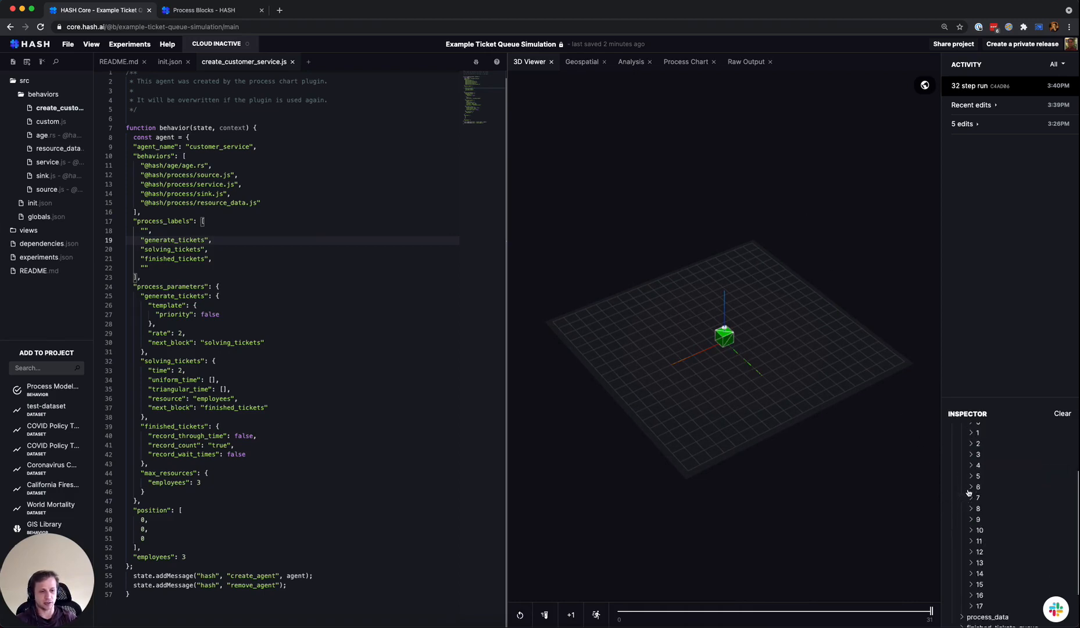
scroll(970, 491, "up", 3)
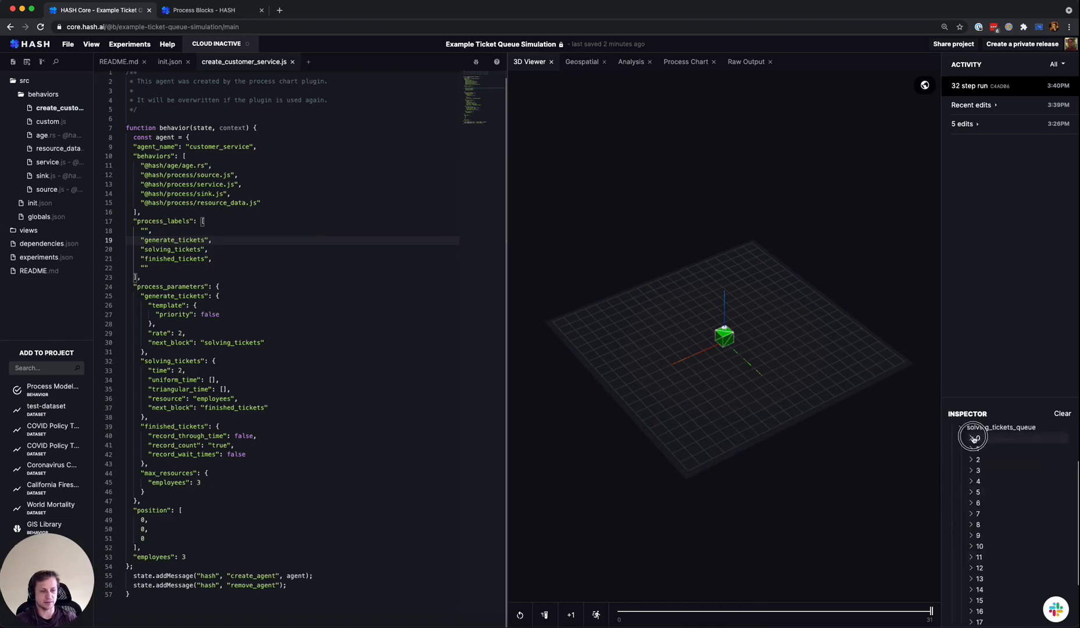
left_click(973, 439)
left_click(972, 439)
left_click(961, 427)
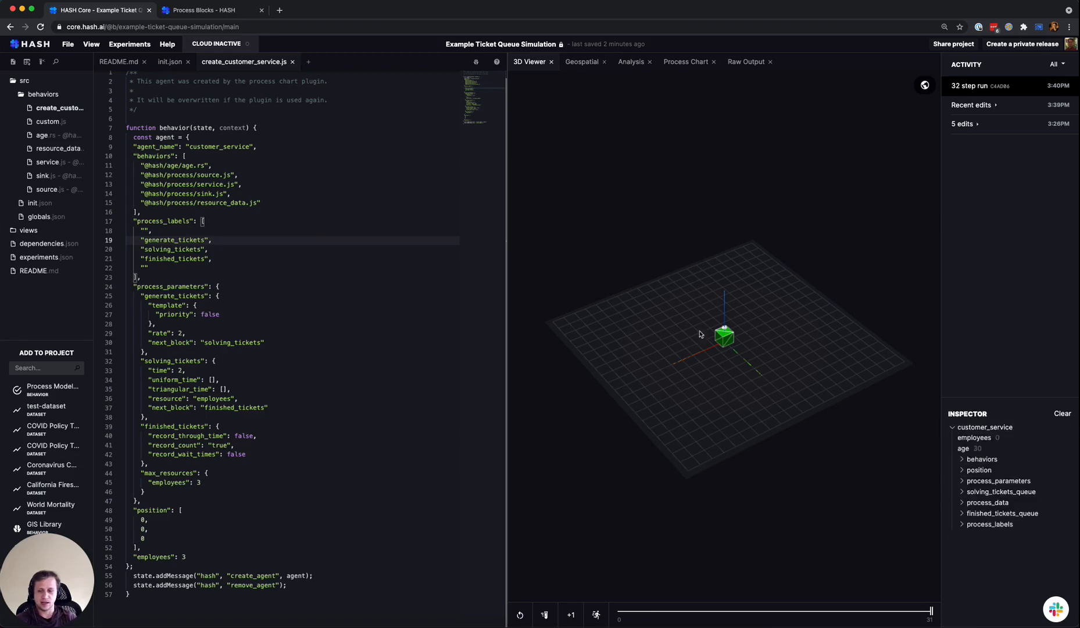
Step: Check the settings of the generate_tickets source in the process chart
left_click(696, 66)
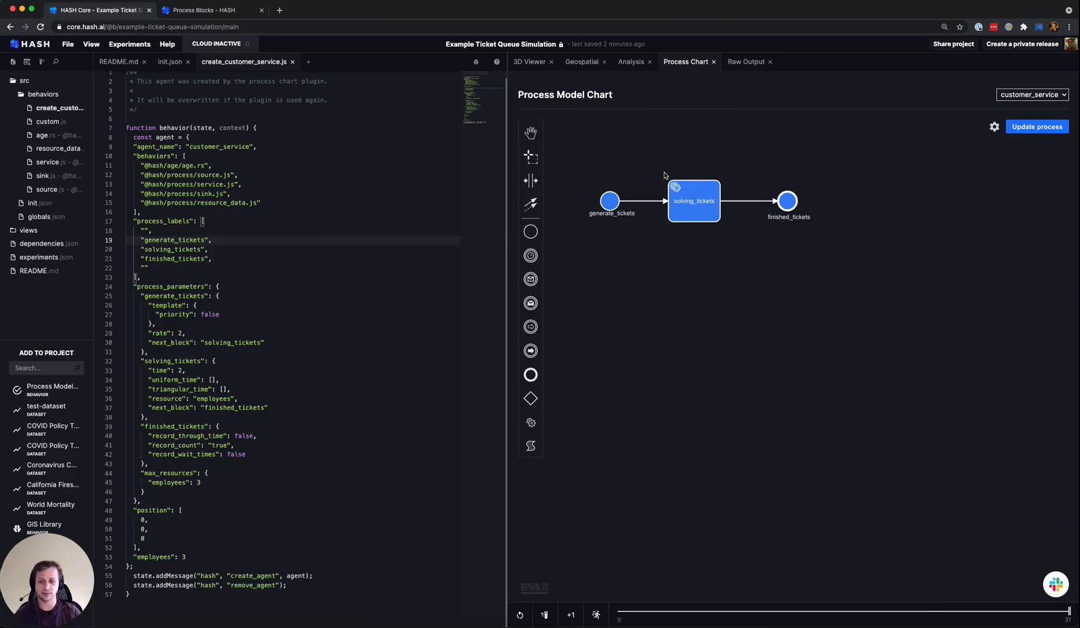
left_click(606, 202)
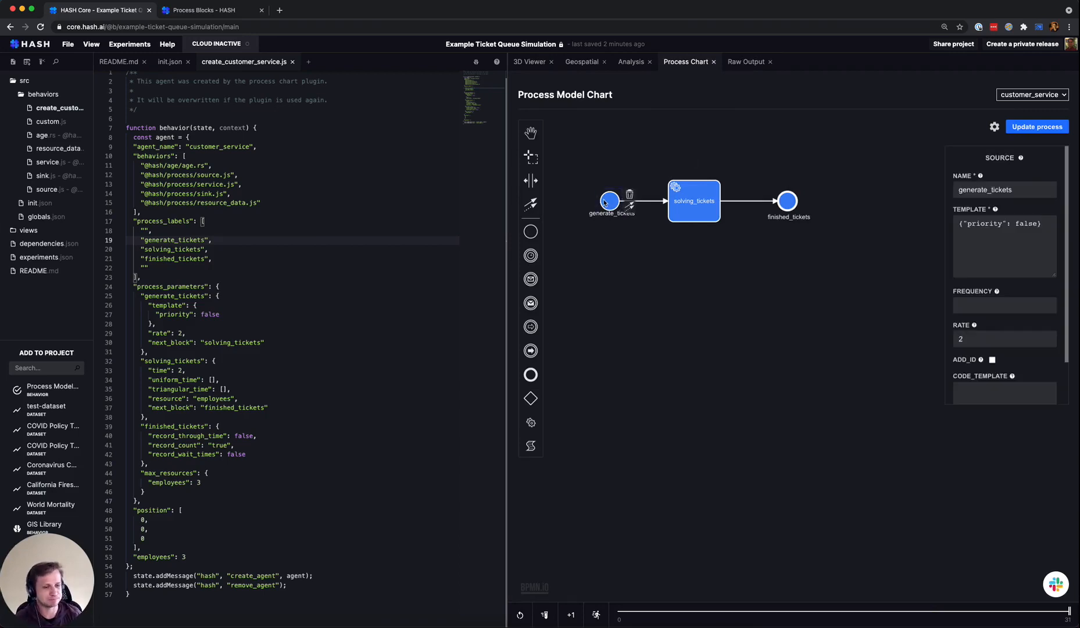
left_click(718, 255)
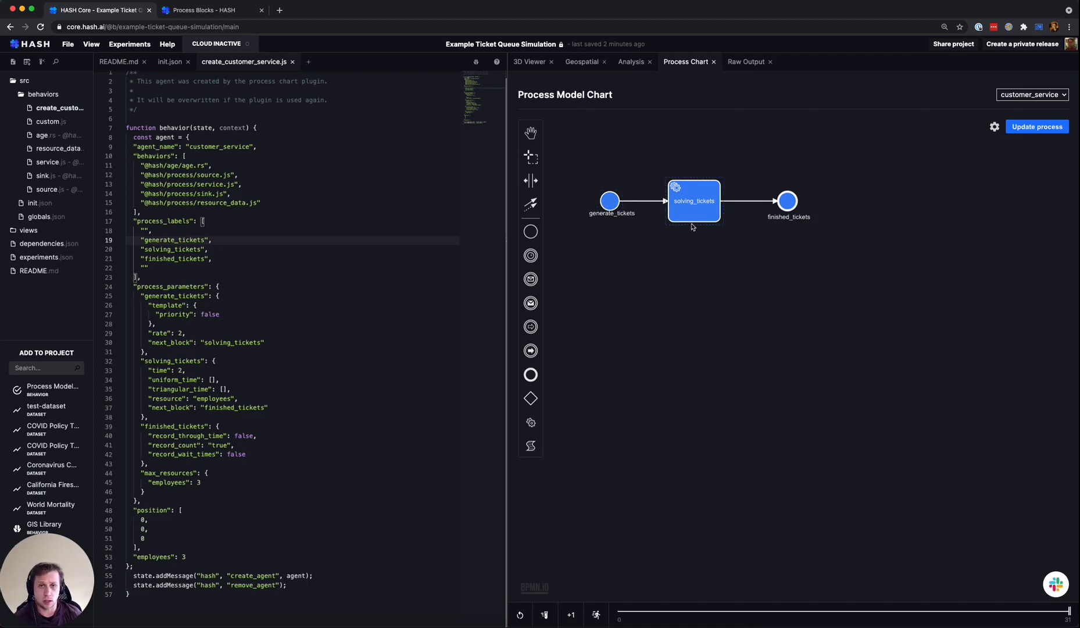
Step: Review the template, rate and remaining parameters of the generate_tickets source, and view the list of available processes
left_click(610, 205)
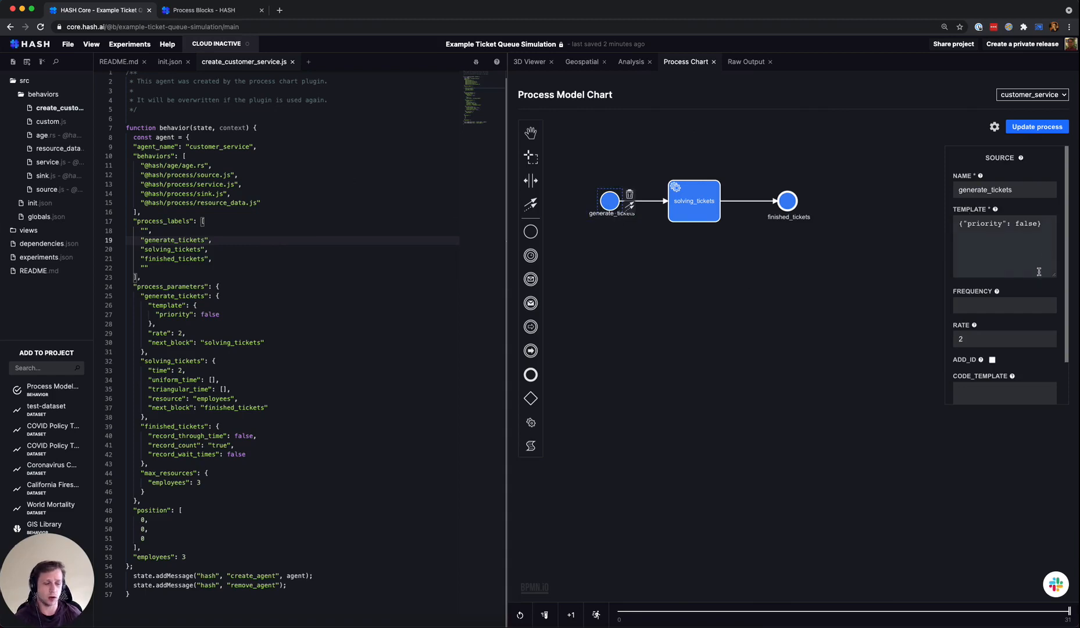
scroll(1030, 305, "down", 2)
left_click(986, 286)
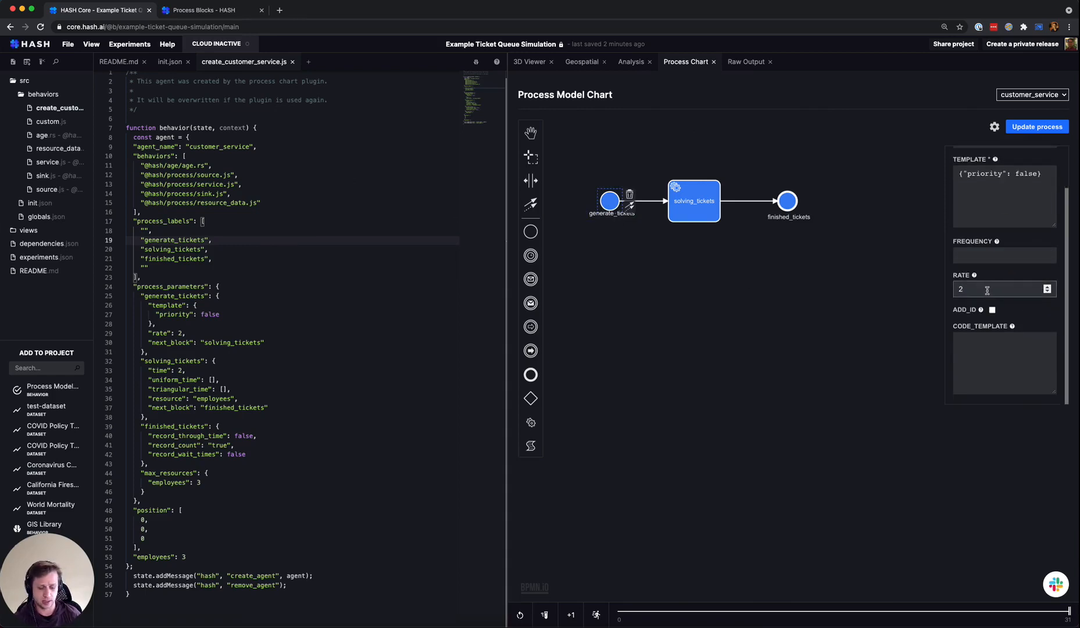
left_click(856, 286)
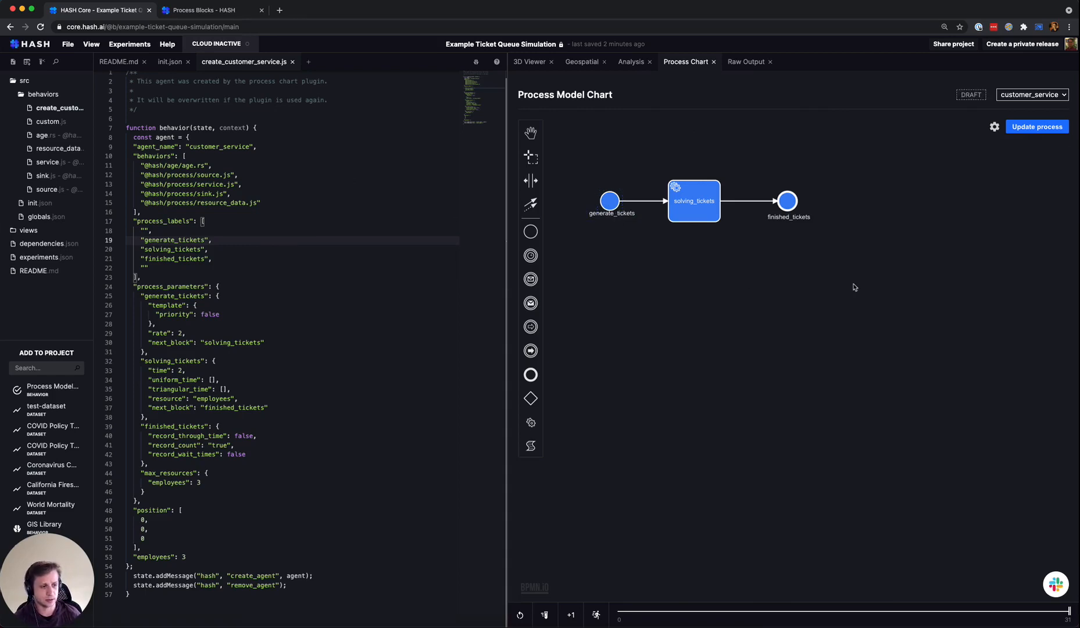
left_click(1065, 96)
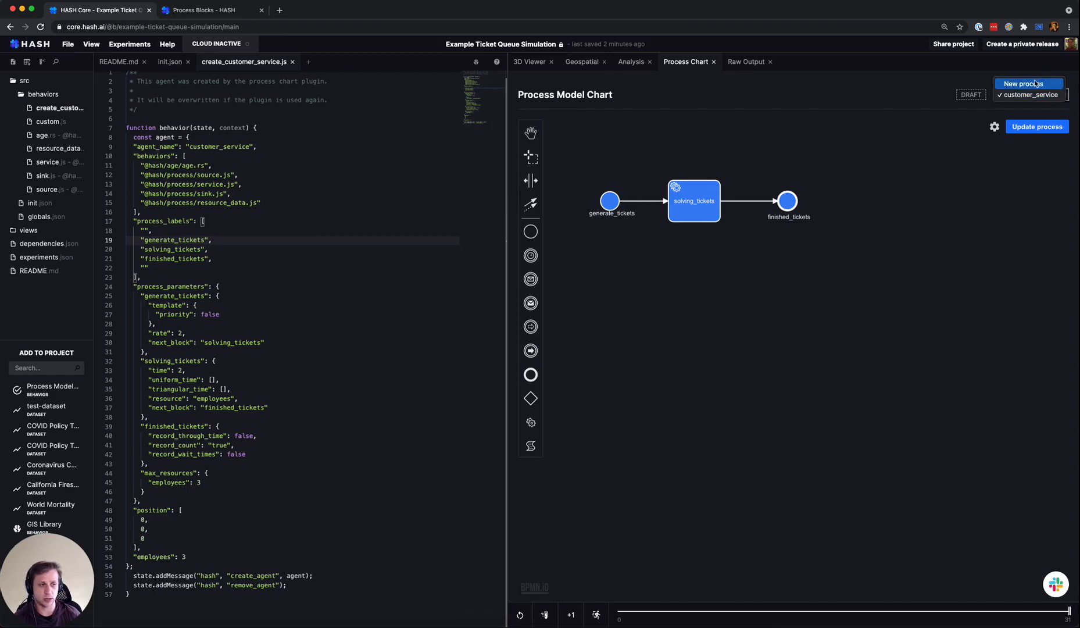
left_click(901, 185)
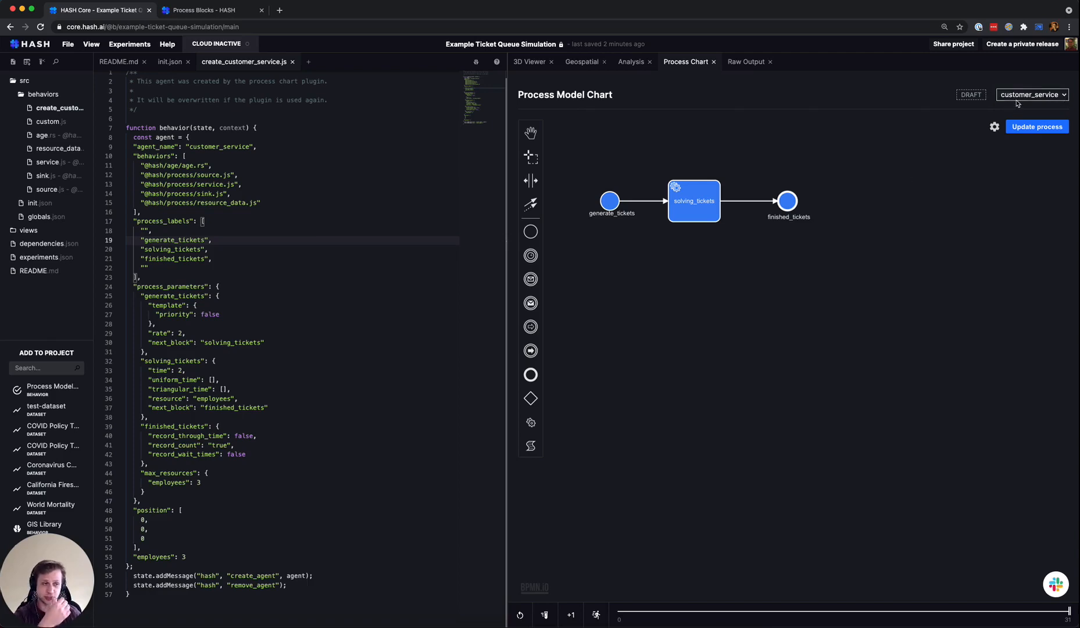
Step: Set the generate_tickets rate to 1 in create_customer_service.js and save the project
left_click(1037, 127)
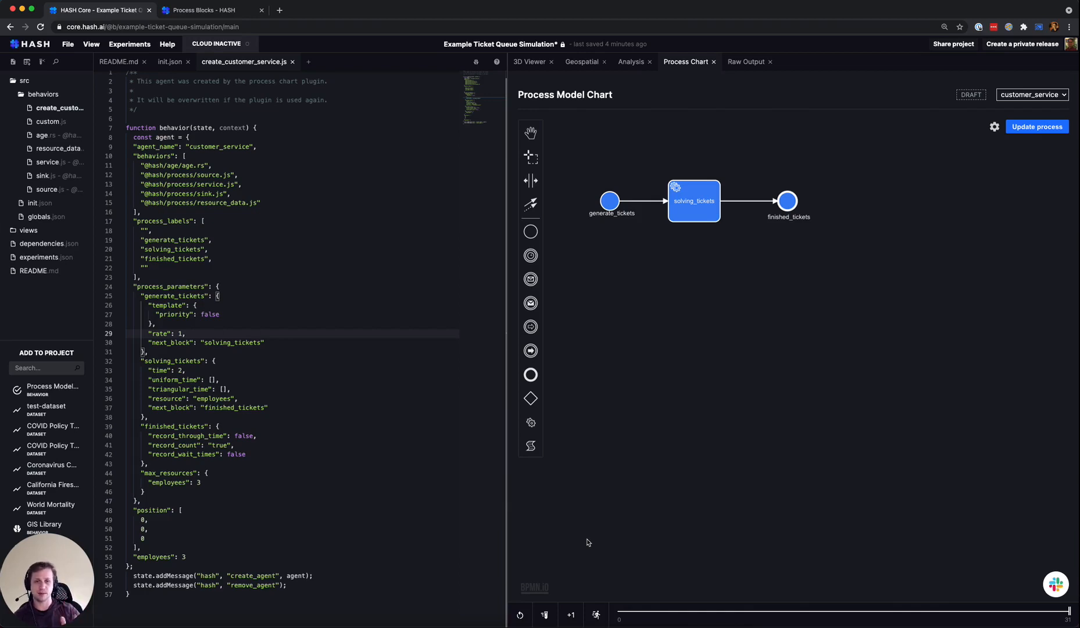
left_click(352, 362)
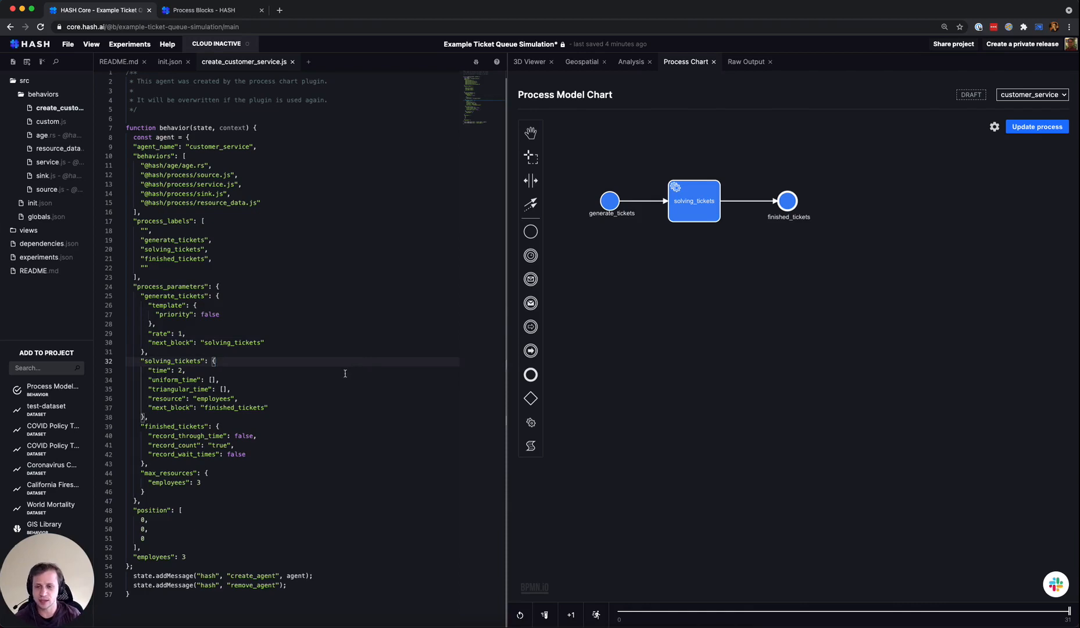
key("super+s")
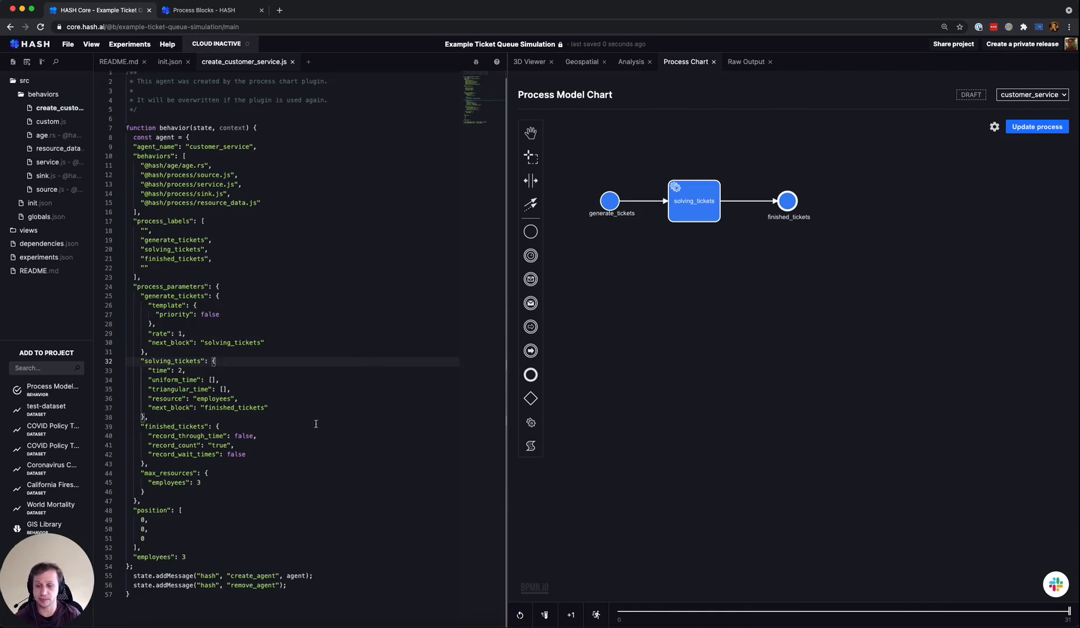
Step: Set employees under max_resources in create_customer_service.js to context.globals().num_employees and save the change
left_click(246, 472)
left_click(247, 481)
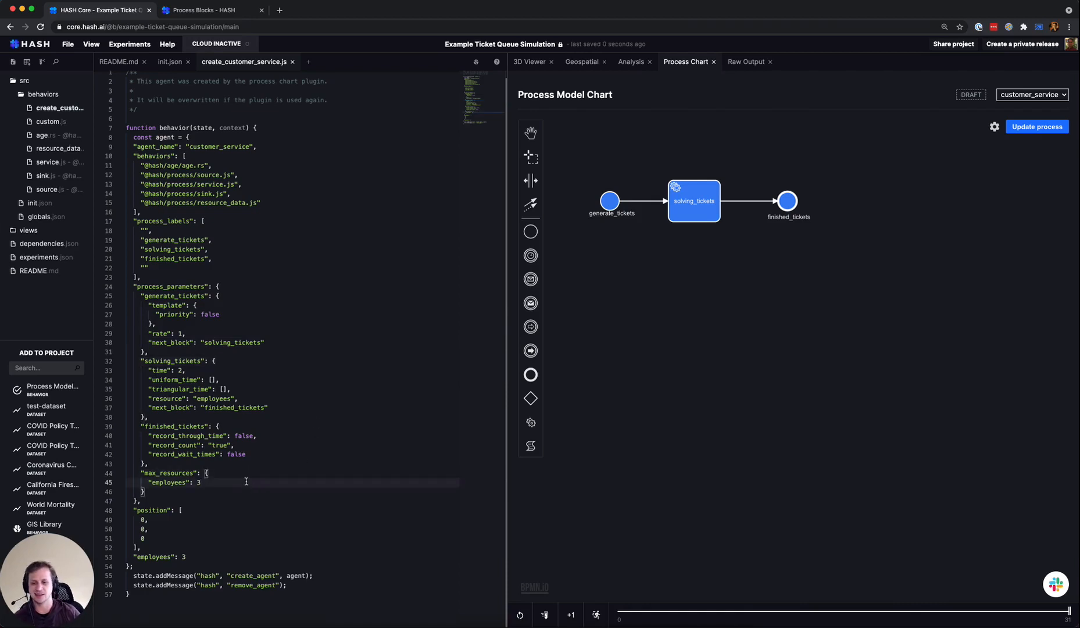
key("BackSpace")
type("conte")
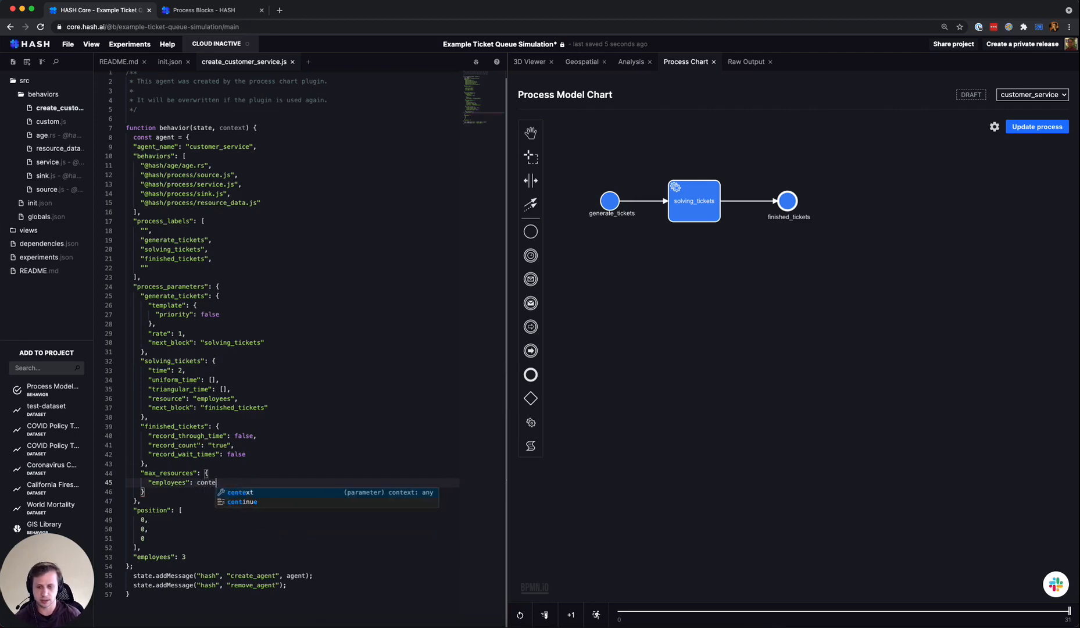
type("xt.glob")
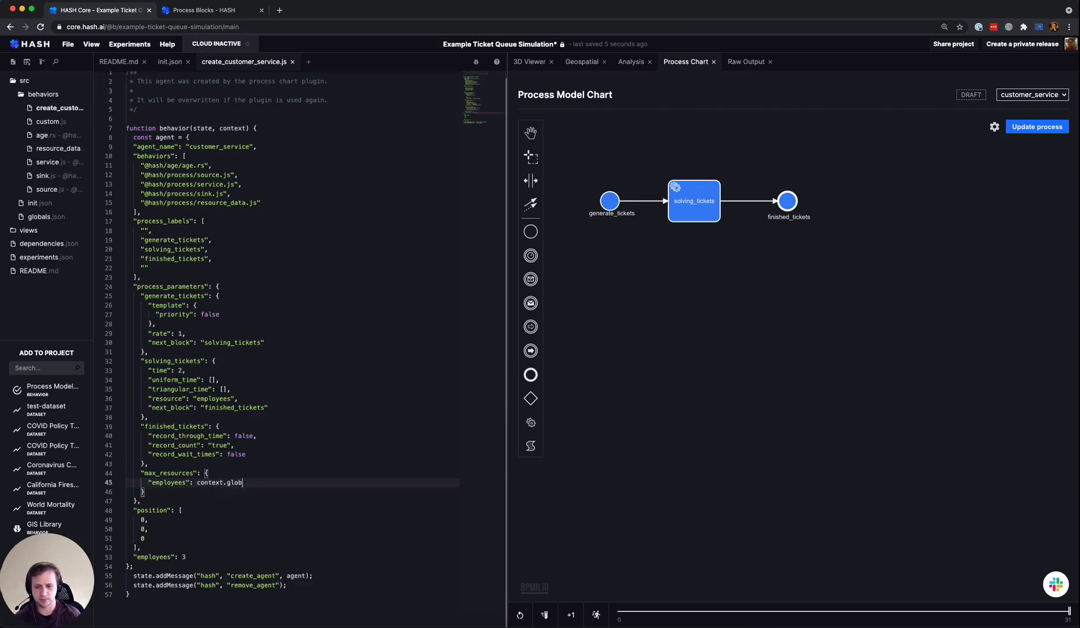
type("als().")
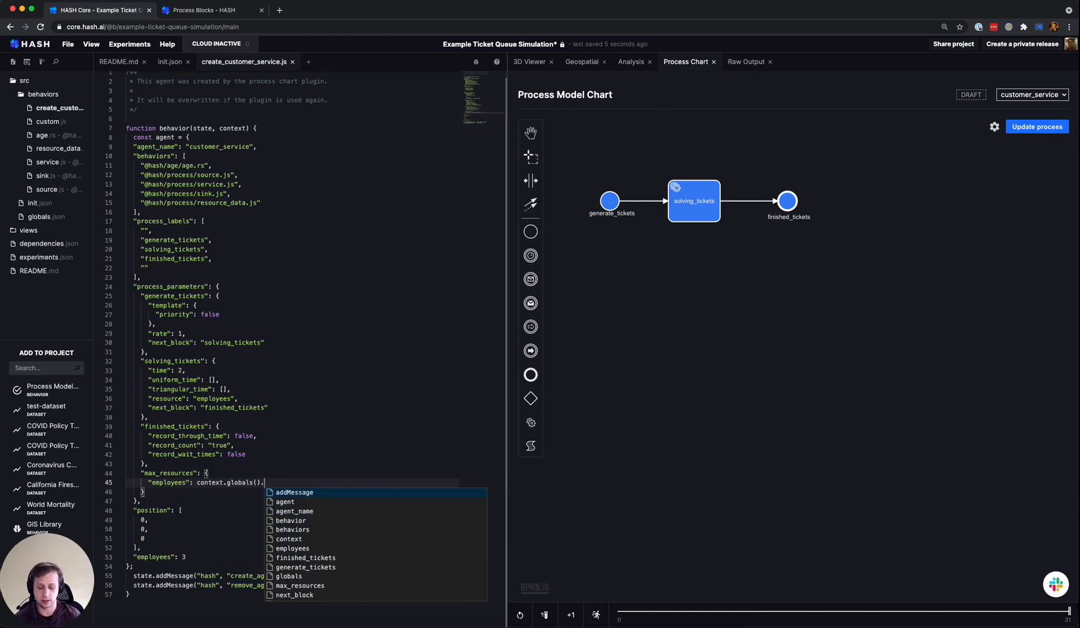
type("num_employee")
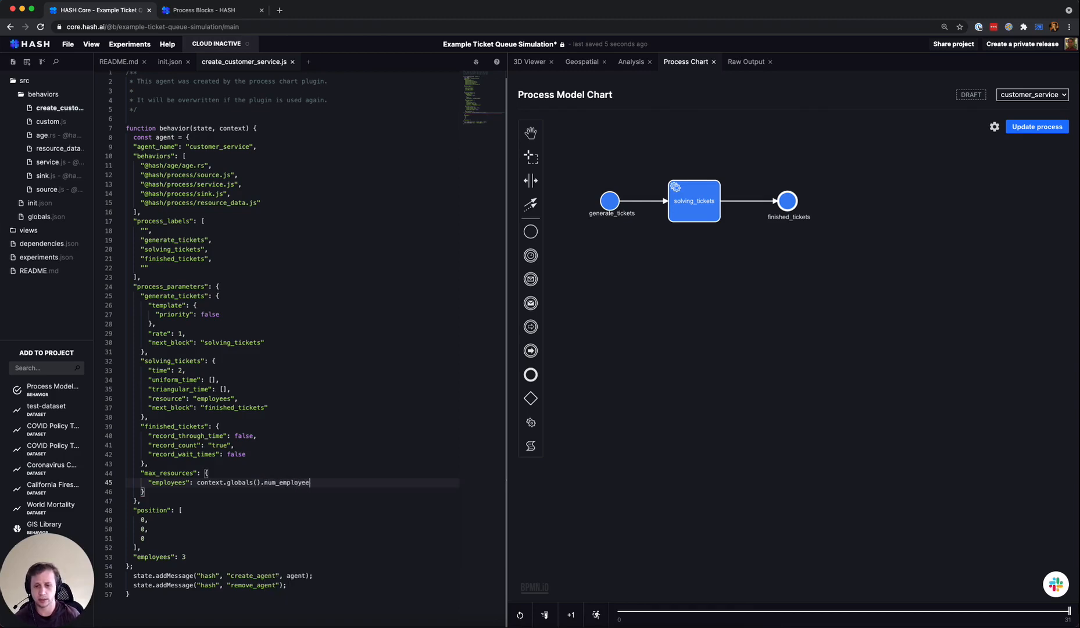
type("s")
left_click(240, 415)
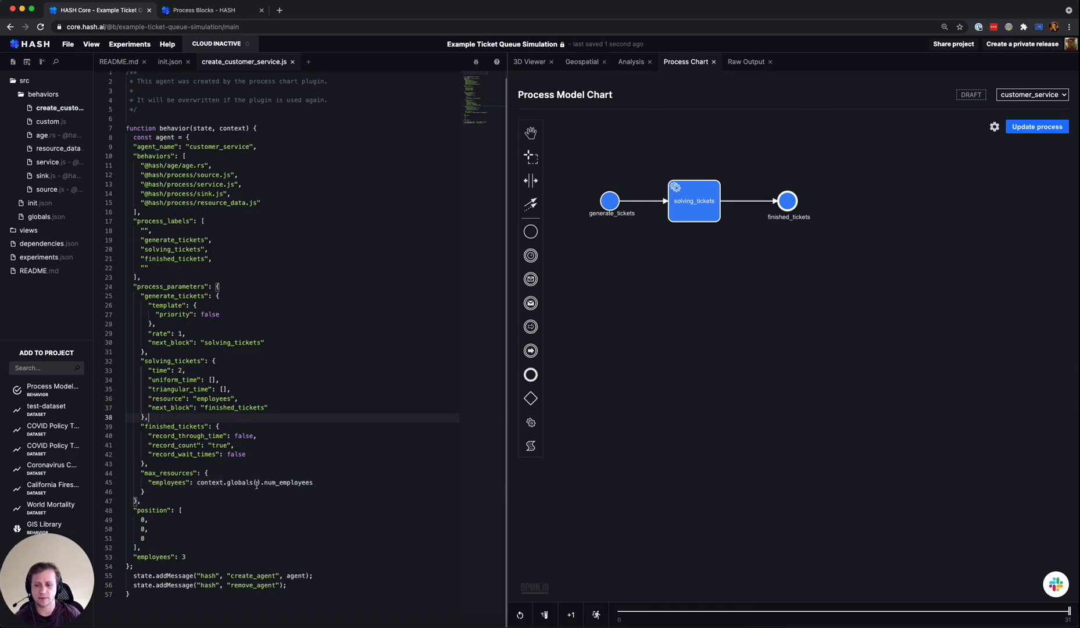
Step: Define a num_employees global with the value 3 in globals.json and save it
left_click(45, 217)
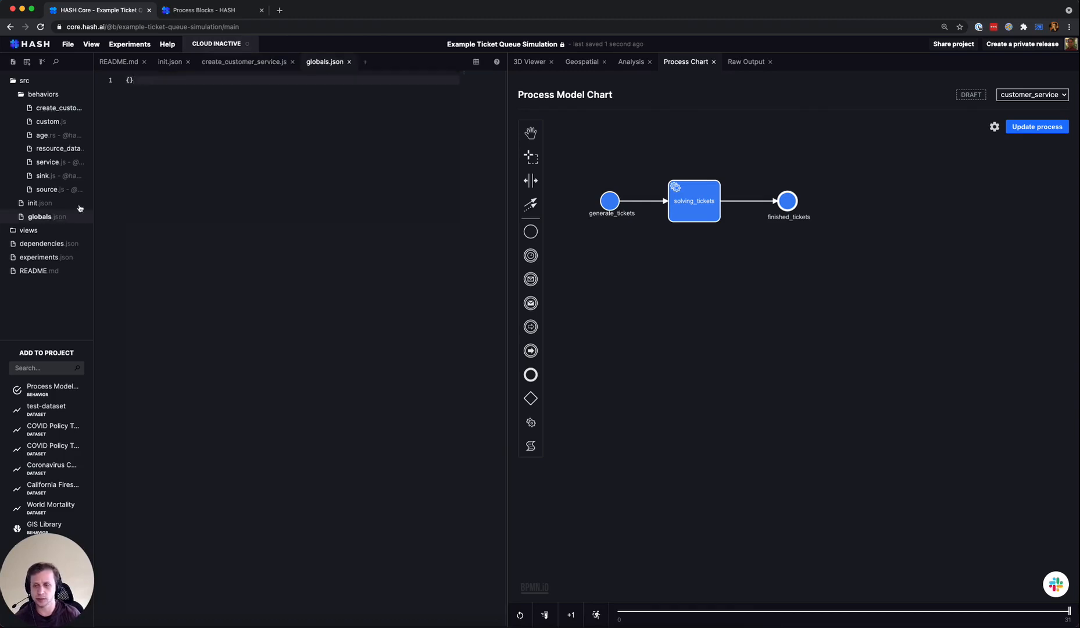
left_click(130, 80)
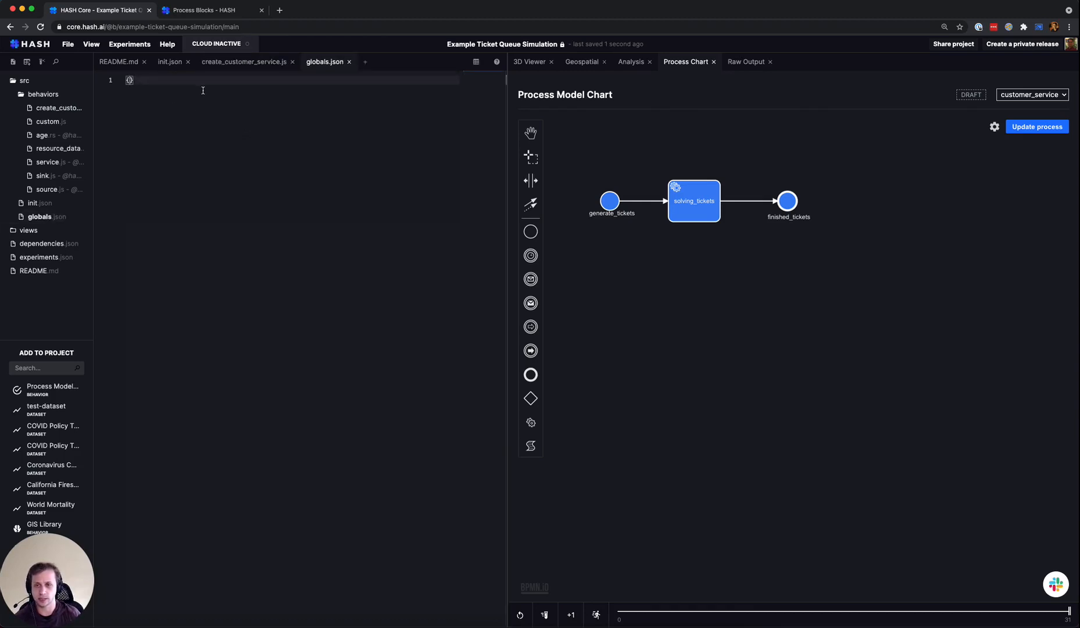
key("Return")
type("\"num")
type("_employees")
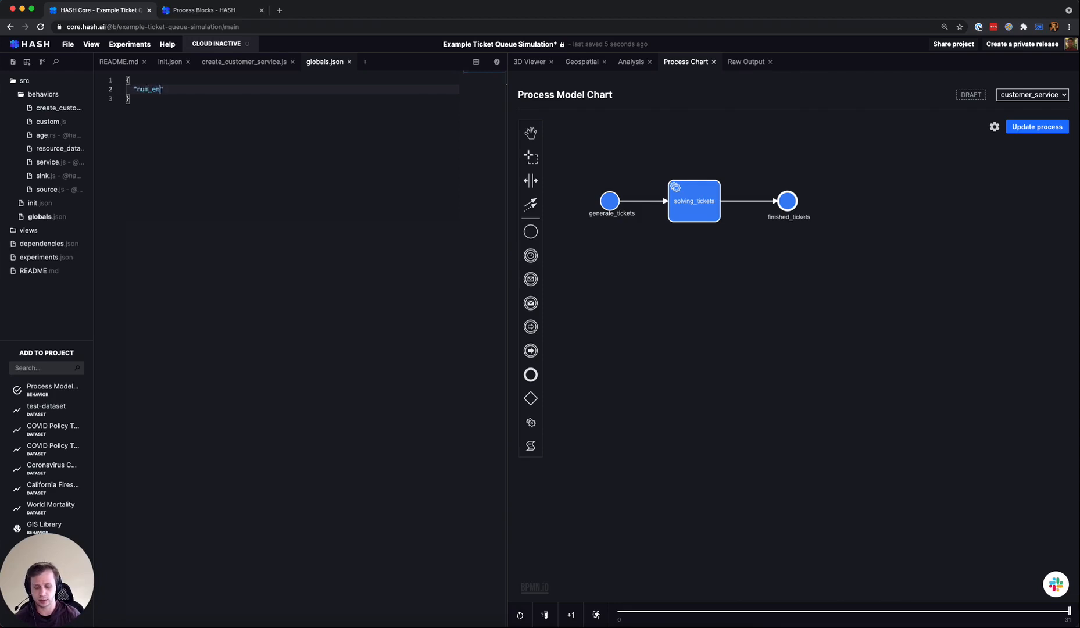
type("\": ")
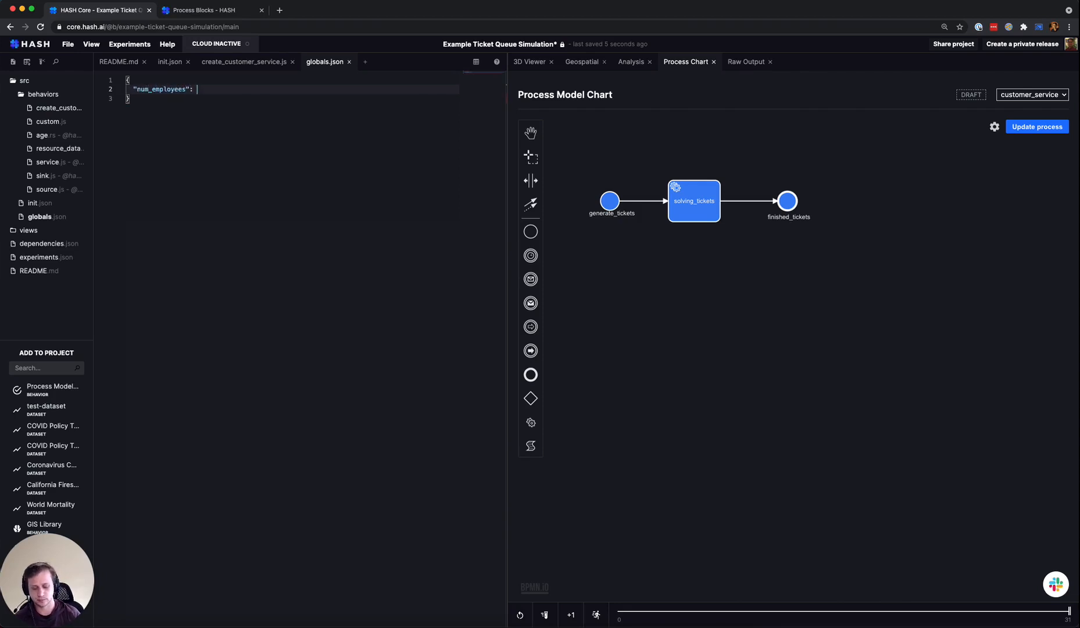
type("3")
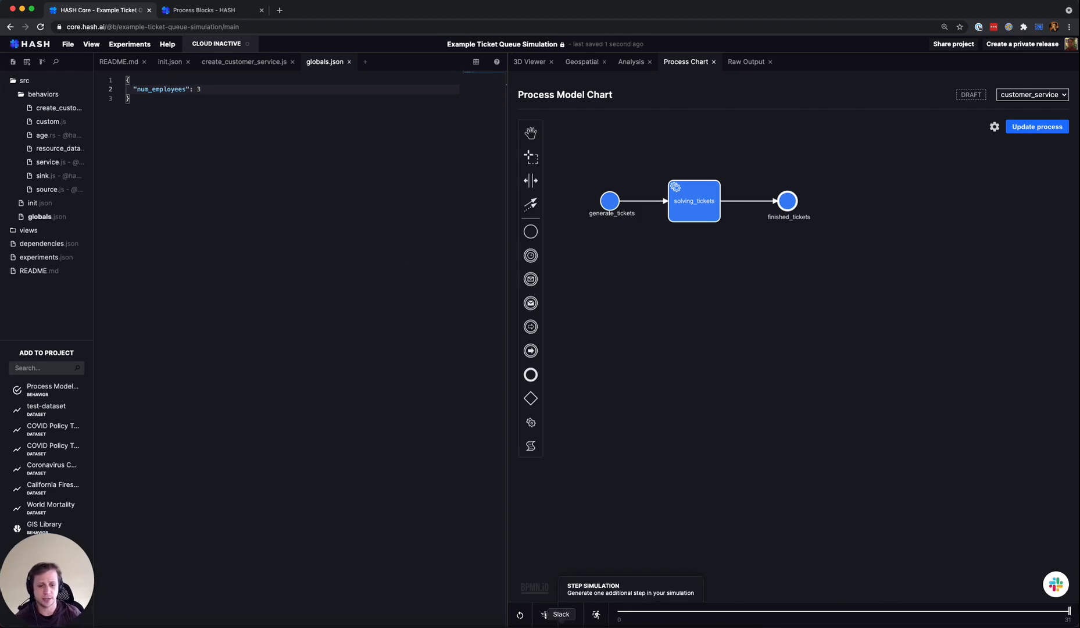
Step: Start a new experiment of type Linspace sweeping and select num_employees as the field to sweep
left_click(578, 596)
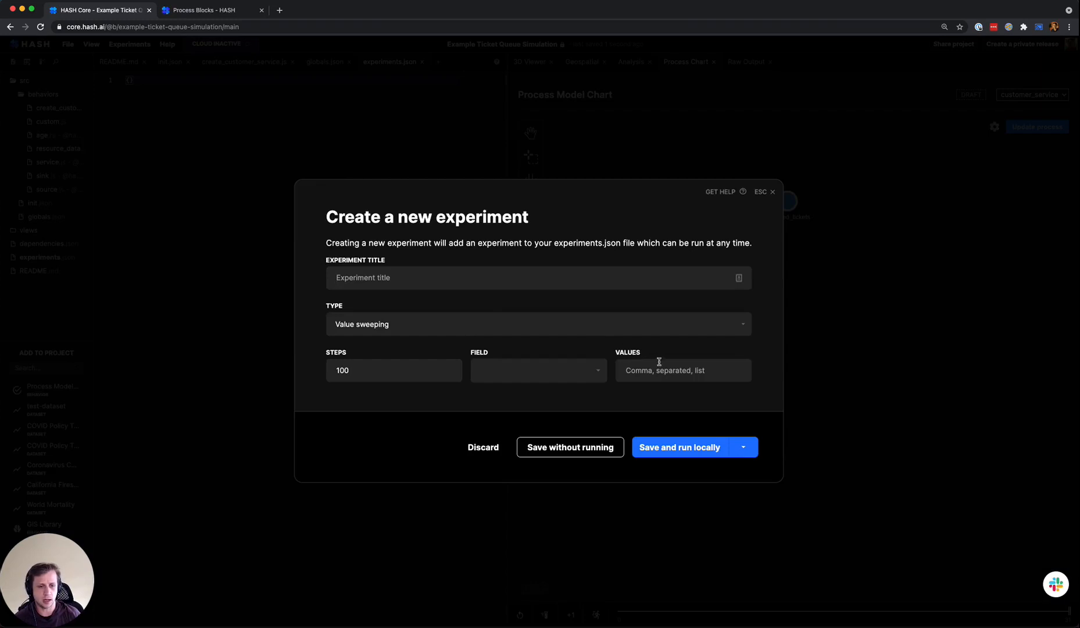
left_click(586, 330)
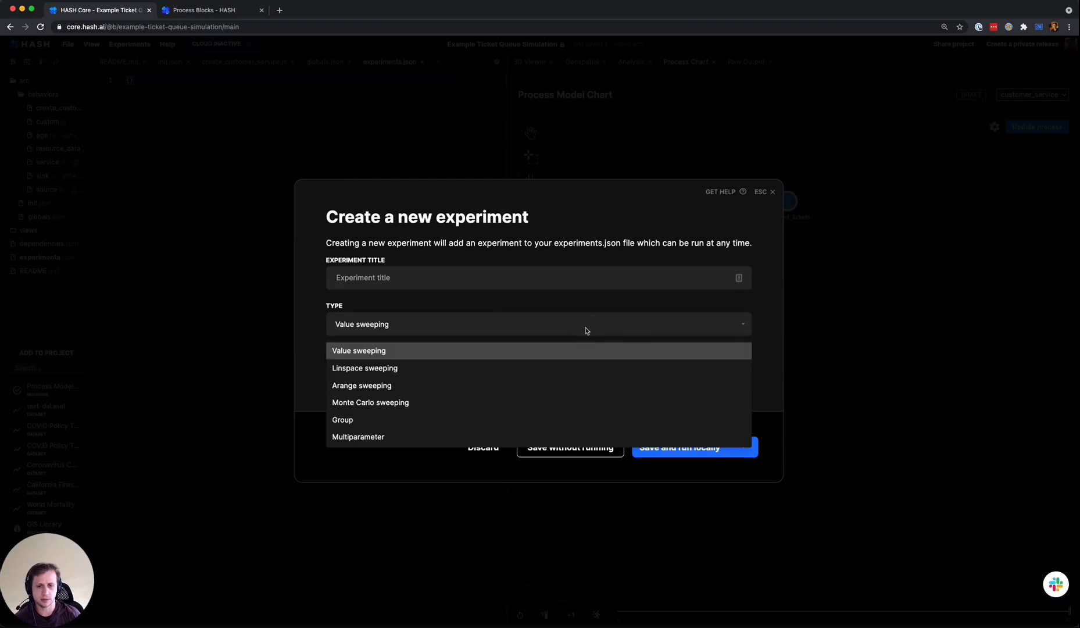
left_click(546, 350)
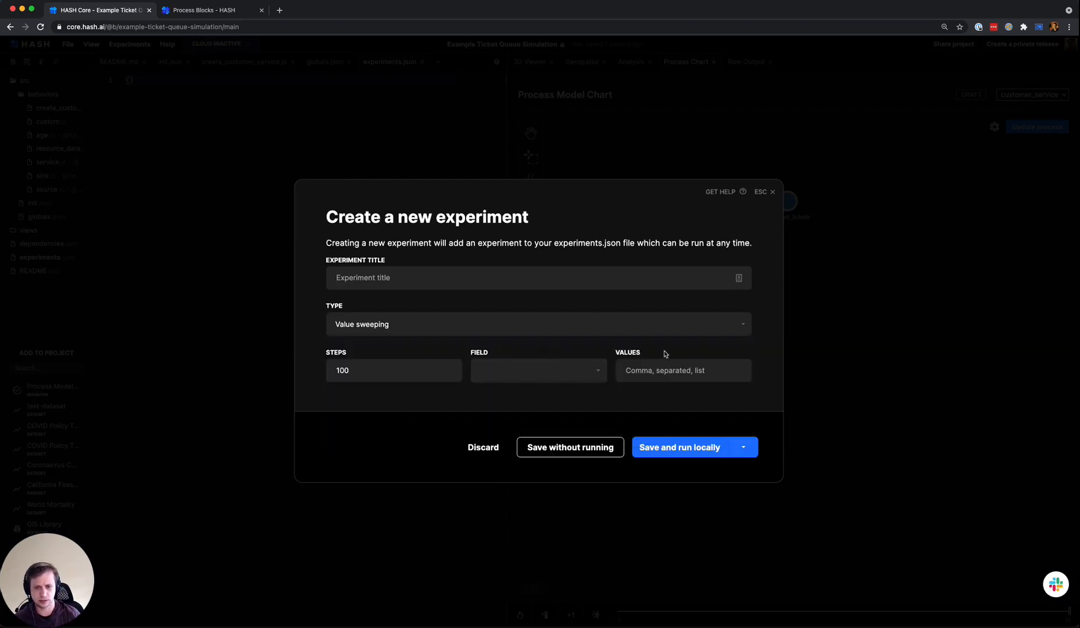
left_click(682, 370)
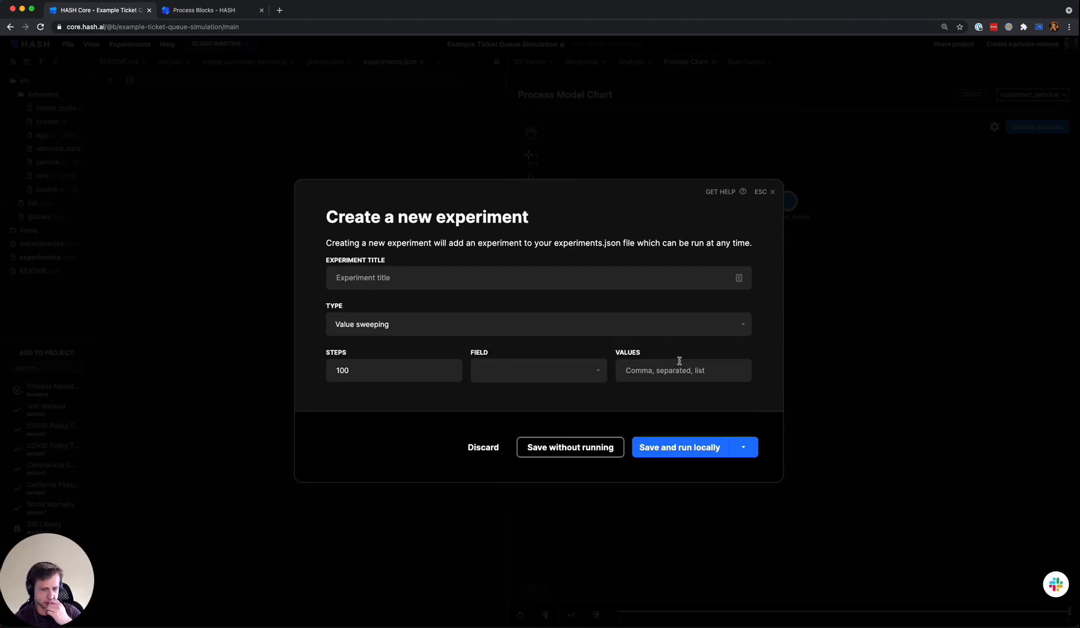
left_click(633, 334)
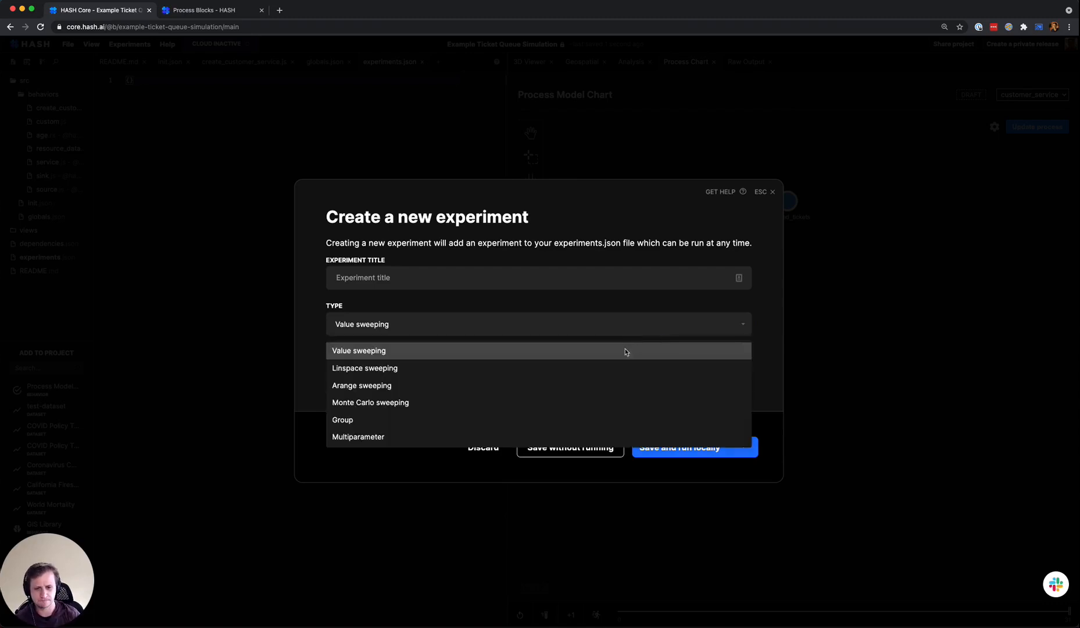
left_click(623, 366)
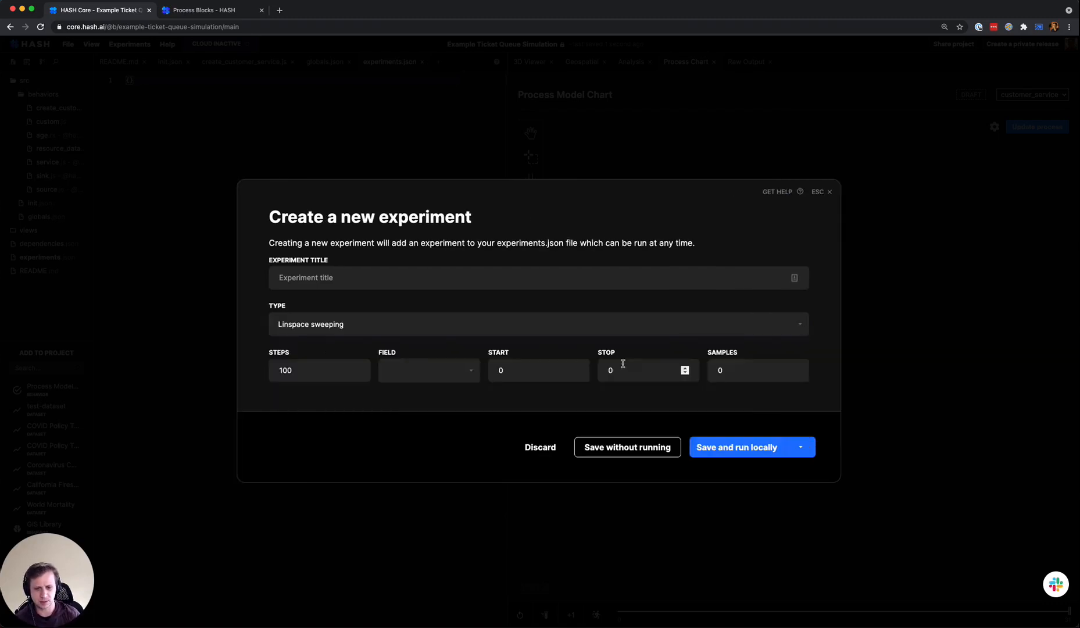
left_click(455, 379)
left_click(456, 397)
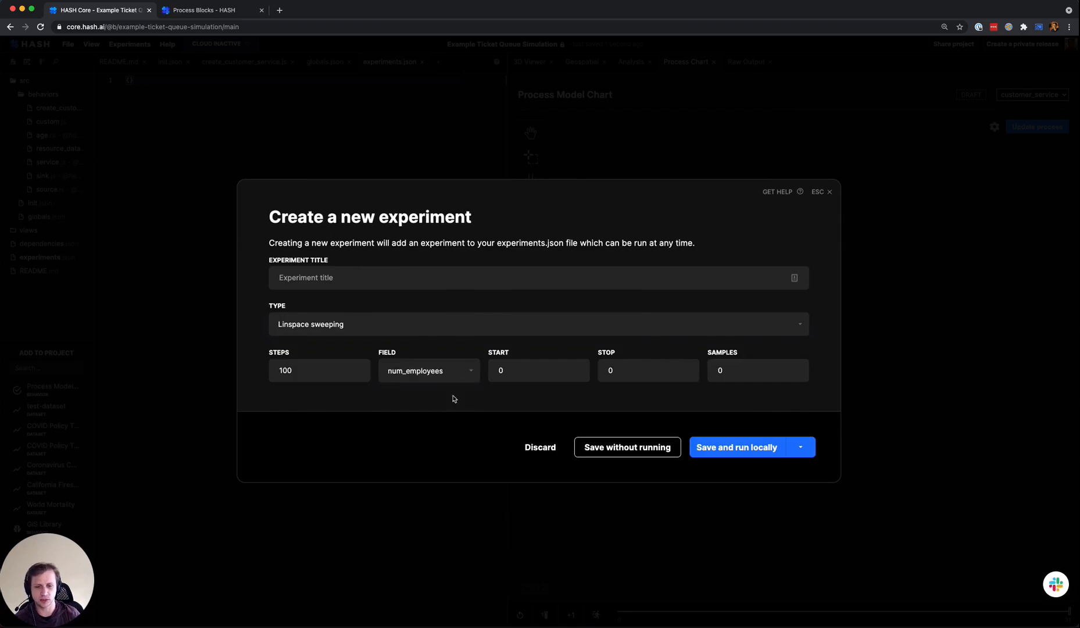
Step: Set the num_employees sweep to start at 1, stop at 10 and use 9 samples
double_click(539, 367)
type("1")
key("Tab")
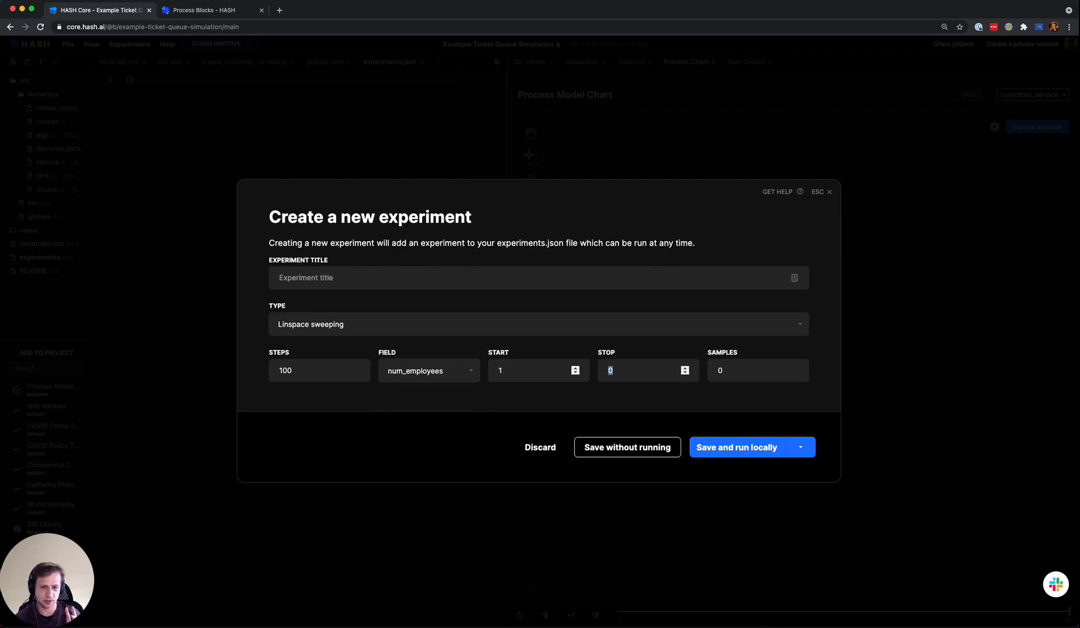
type("10")
key("Tab")
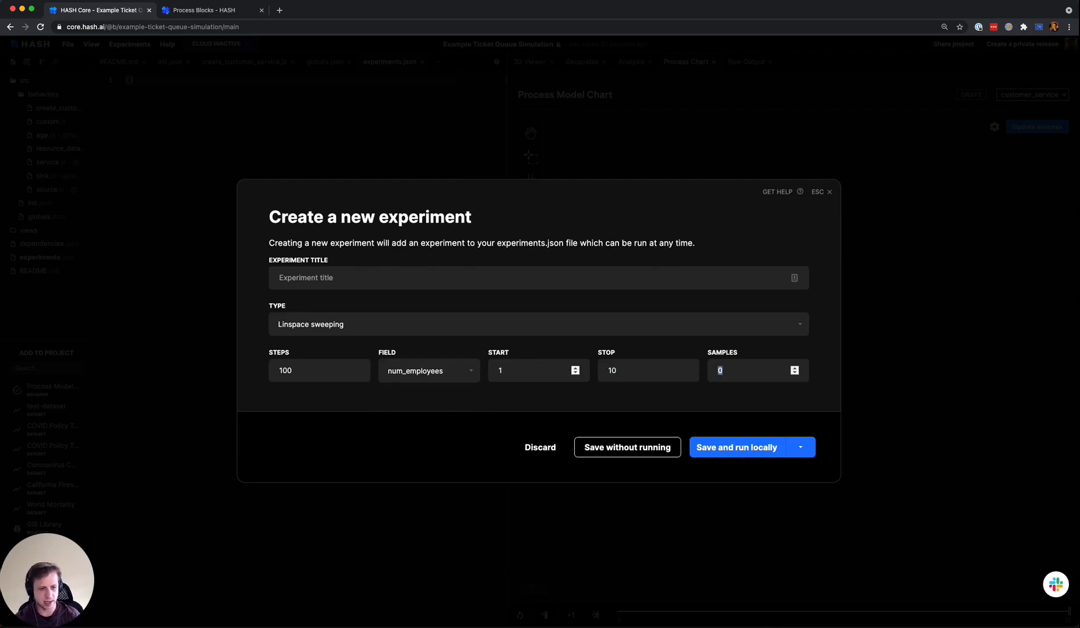
type("9")
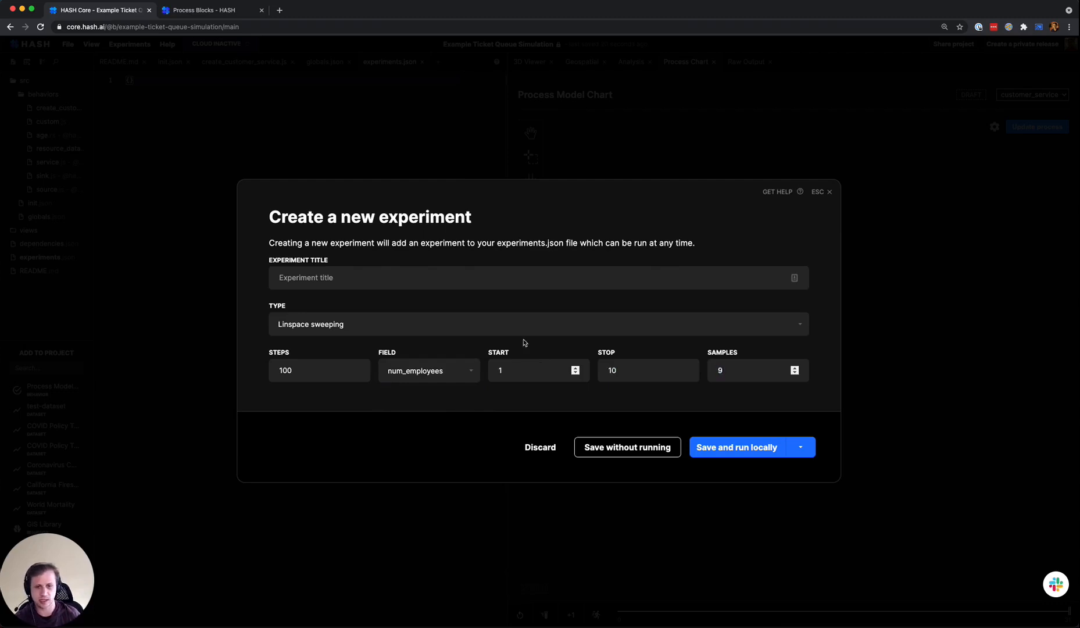
Step: Title the experiment "Sweep Number of Employees" and save it without running
left_click(457, 277)
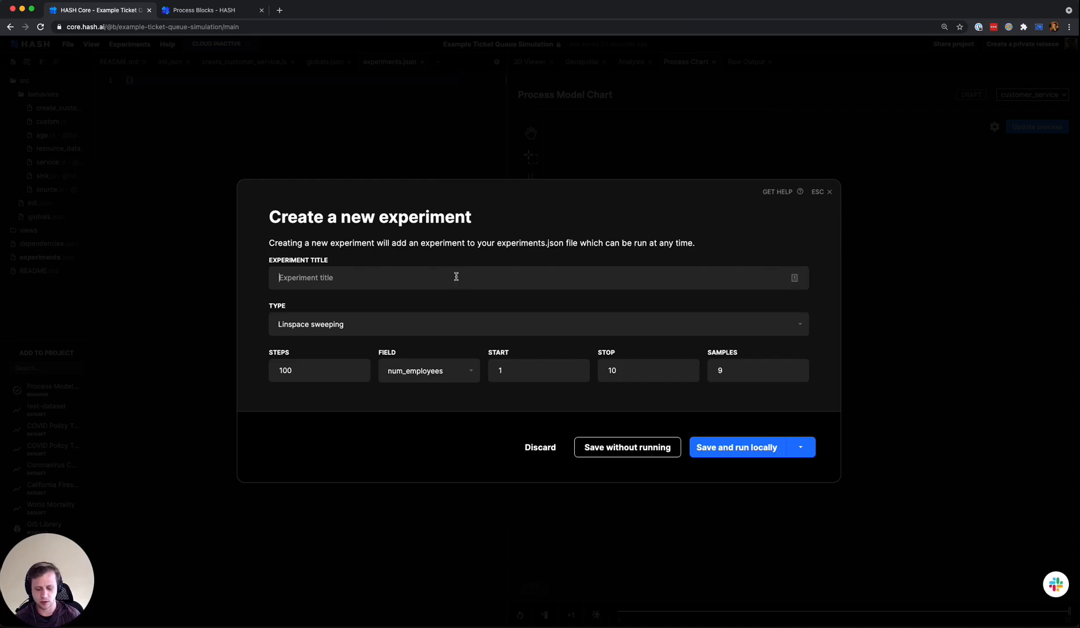
type("Sweep Numb")
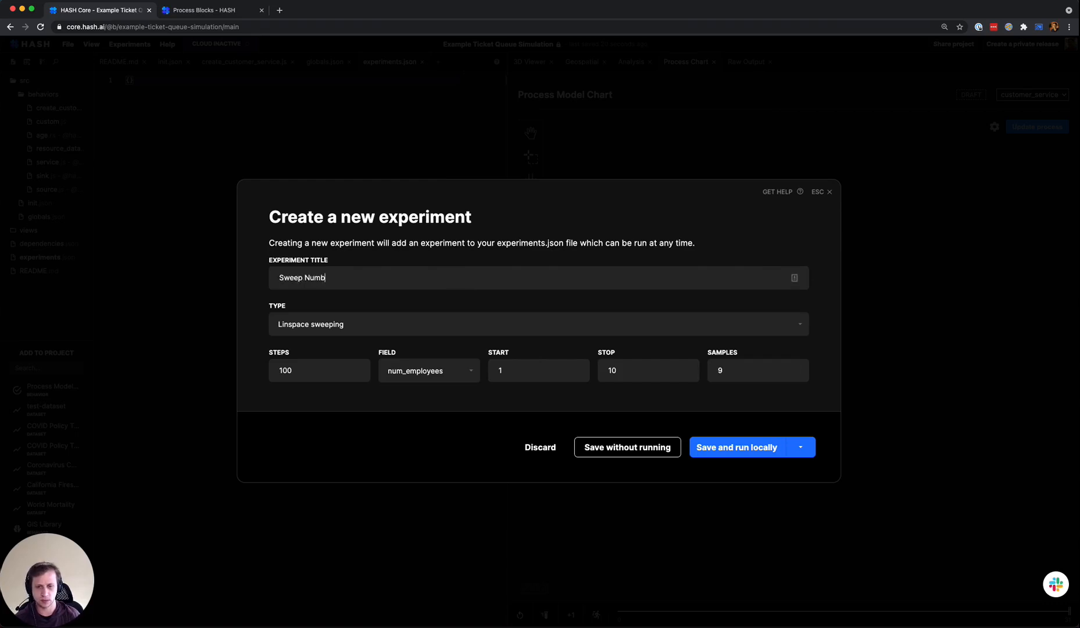
type("er of Employ")
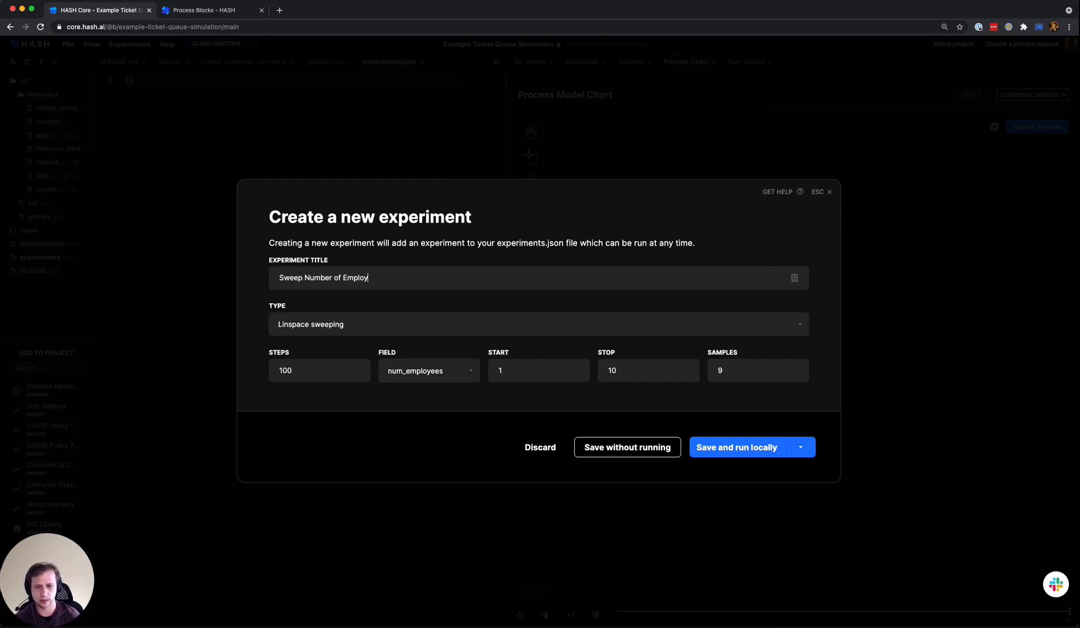
type("ees")
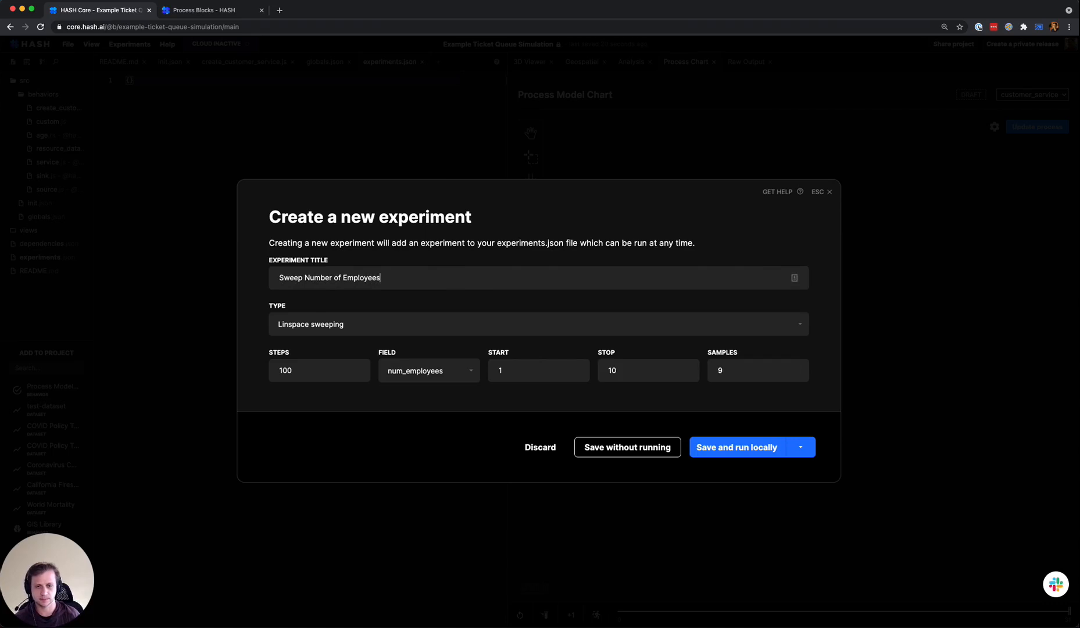
left_click(630, 451)
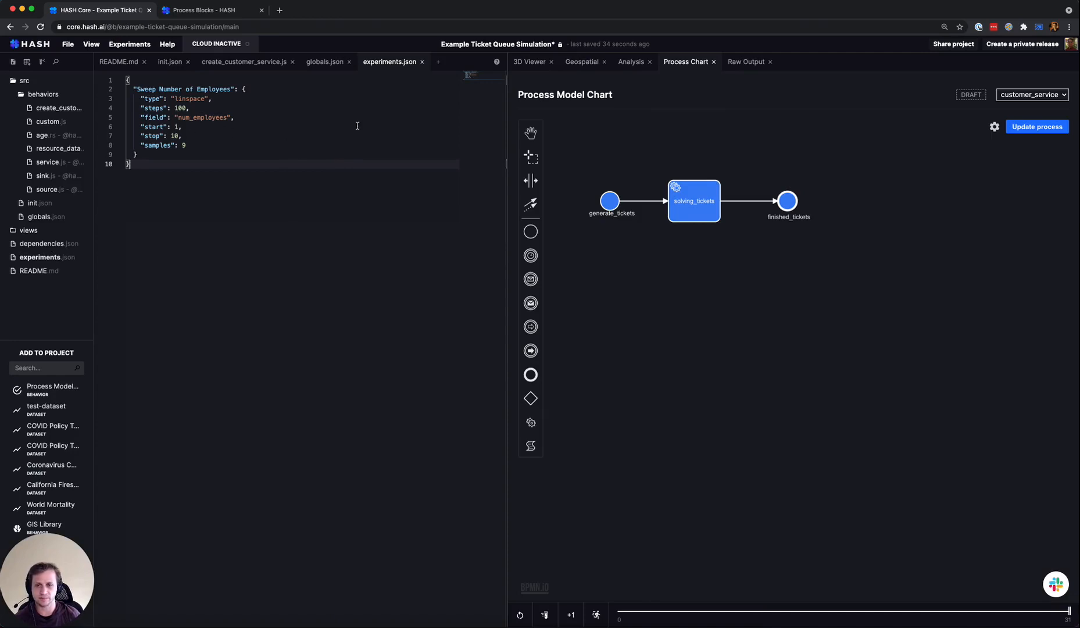
Step: Wrap the max_resources employees value in create_customer_service.js as Math.floor(context.globals().num_employees)
left_click(244, 63)
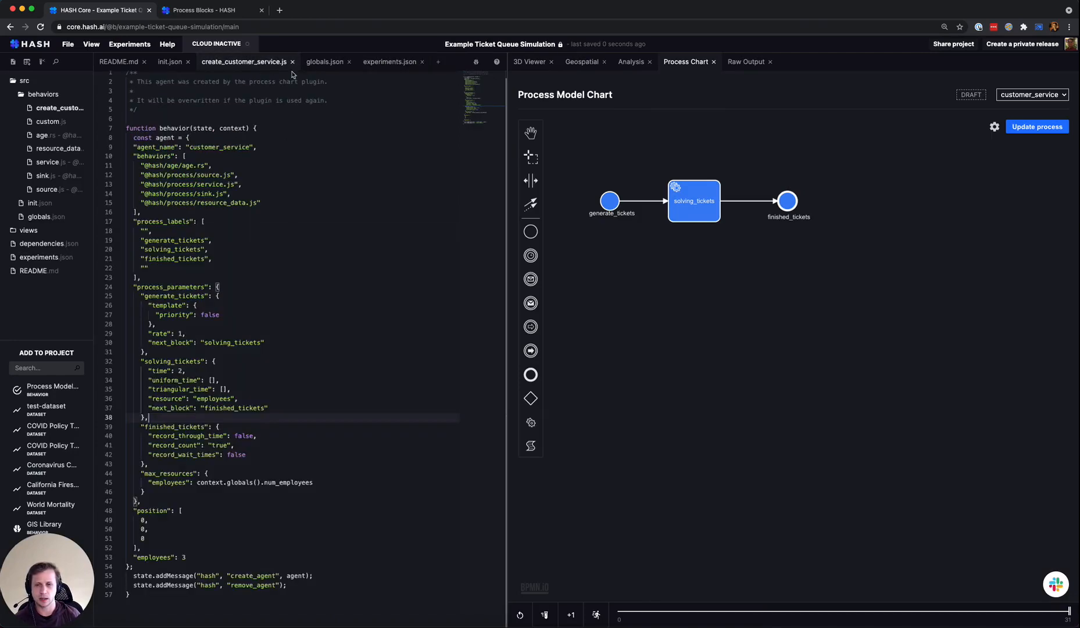
left_click(190, 483)
type("Math.floor(")
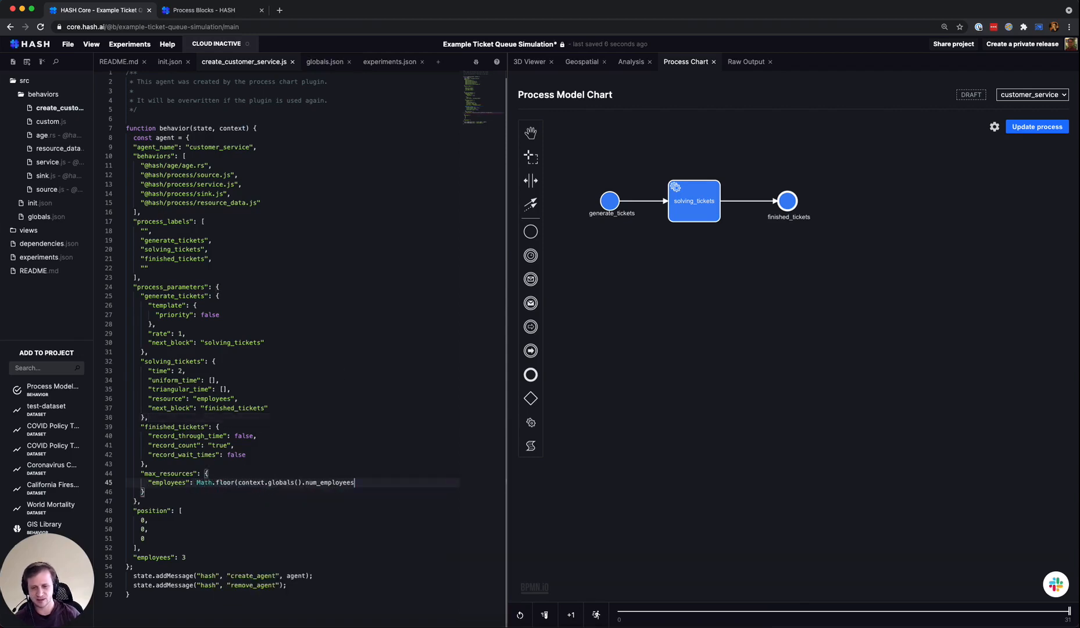
type(")")
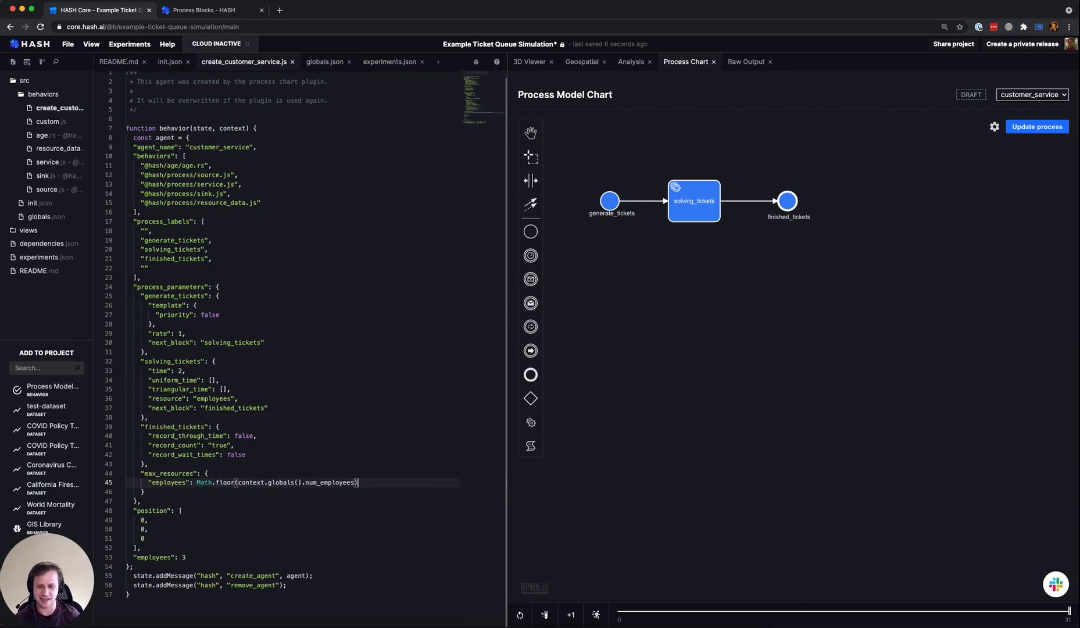
left_click(256, 323)
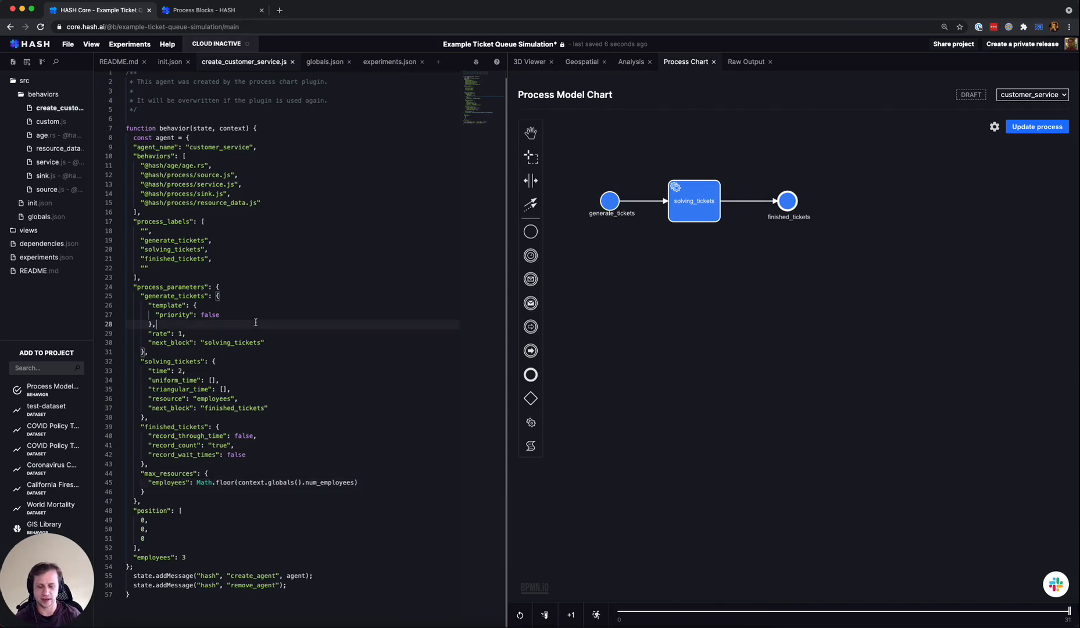
Step: Return to experiments.json and run the "Sweep Number of Employees" experiment
left_click(389, 62)
left_click(548, 612)
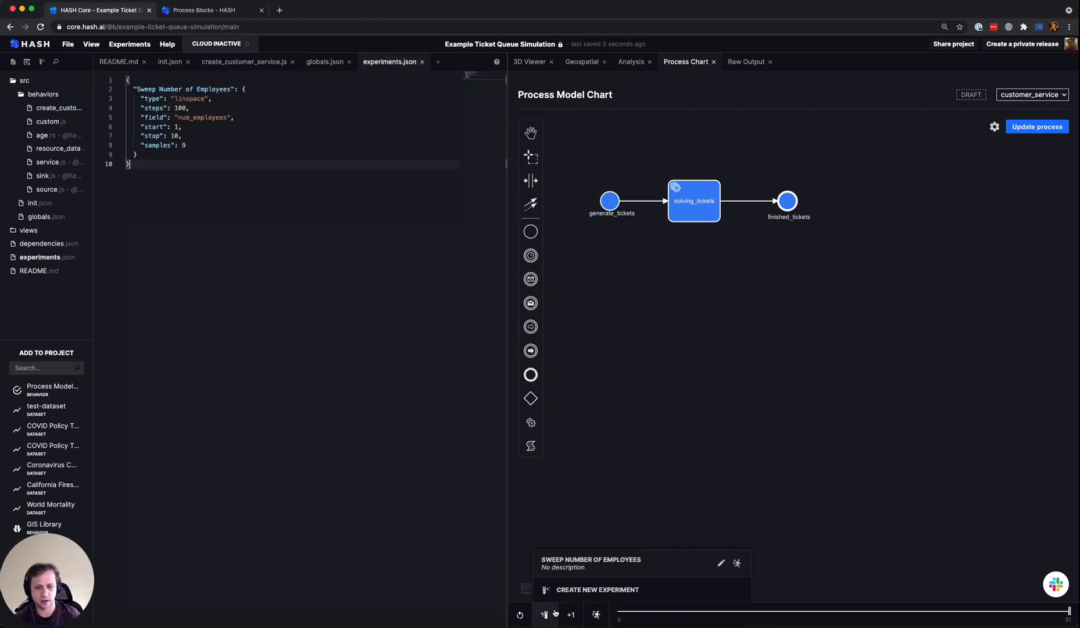
left_click(607, 567)
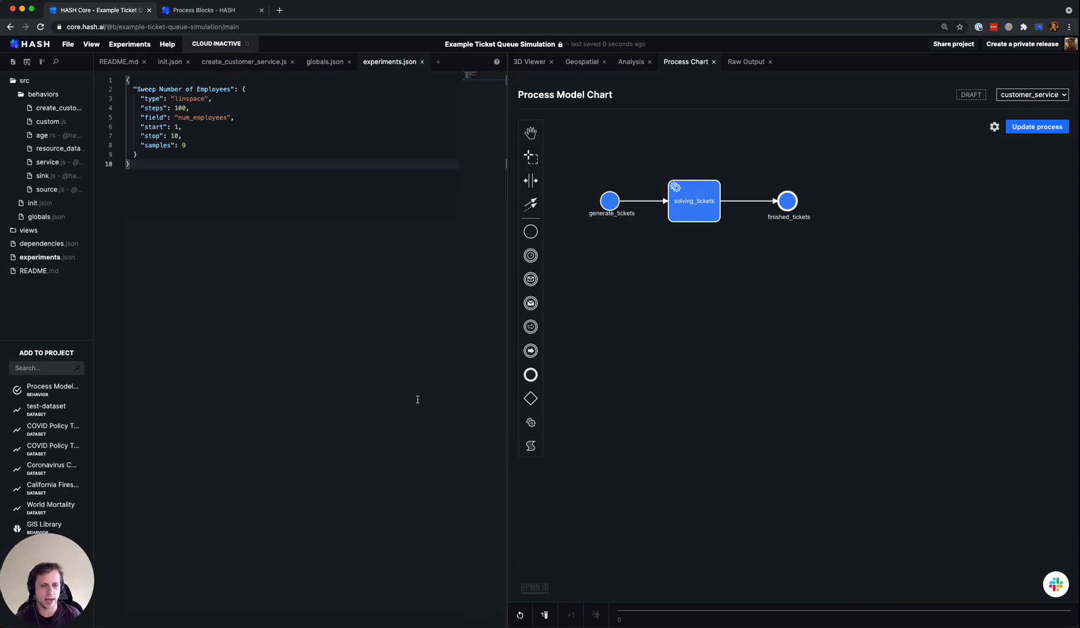
Step: Show the activity history alongside the simulation and switch the viewer to 3D
left_click(83, 46)
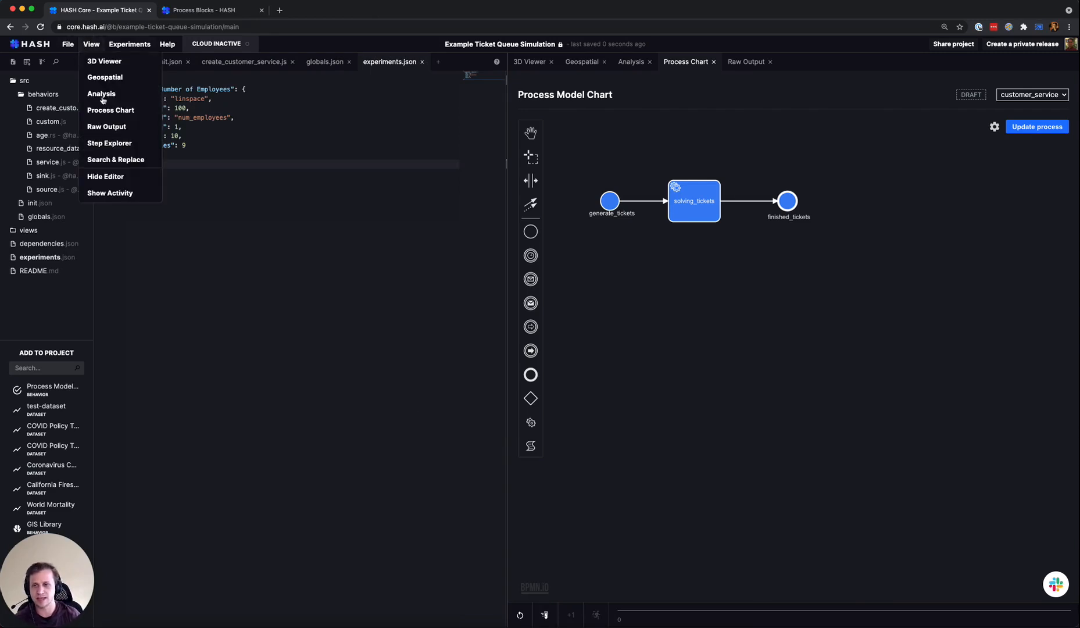
left_click(536, 61)
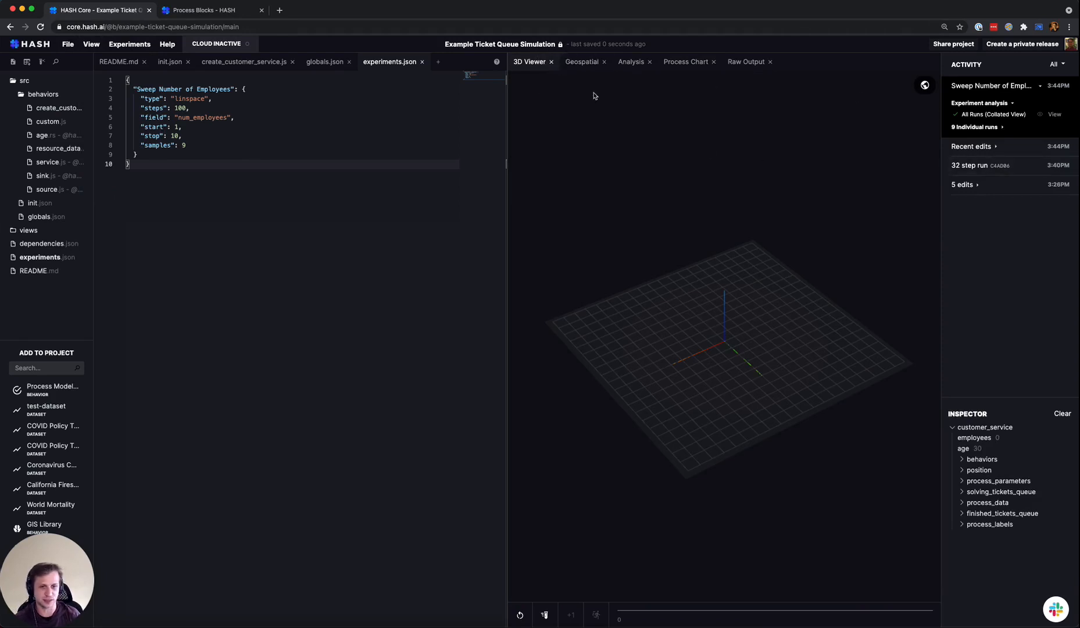
left_click(90, 45)
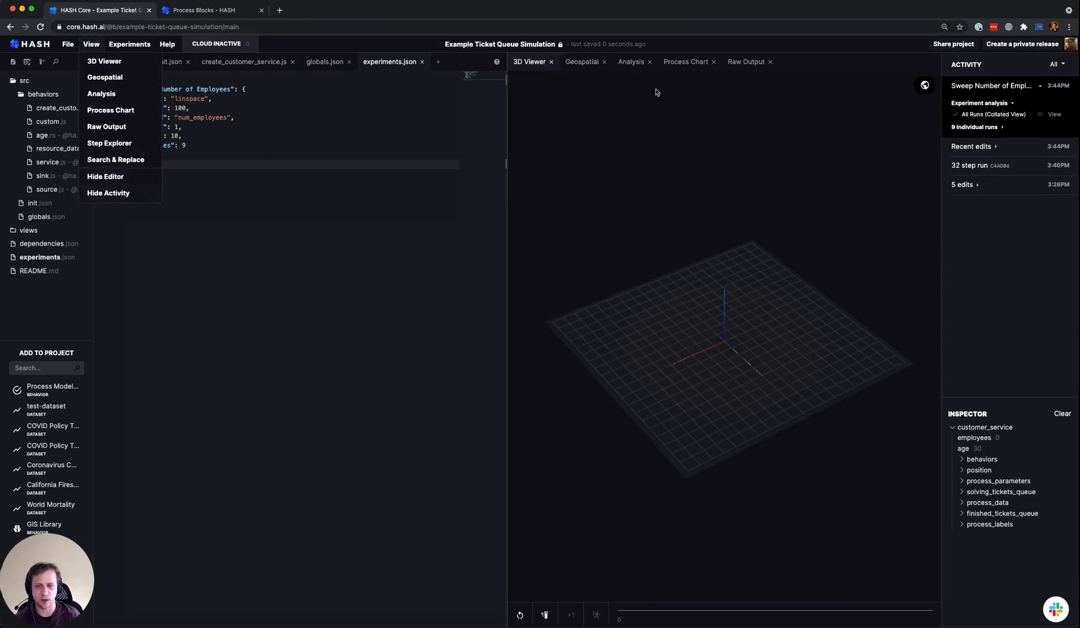
left_click(1028, 272)
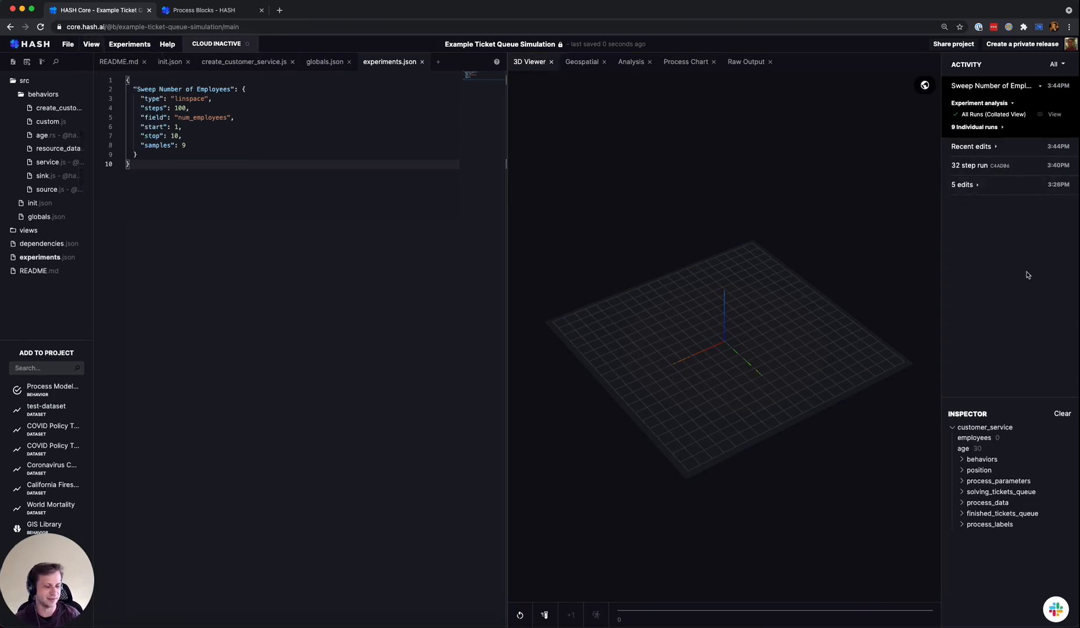
Step: Expand the sweep's individual runs and load the num_employees 1 run, followed by run 44B665, in the 3D view
left_click(1014, 126)
mouse_move(1015, 146)
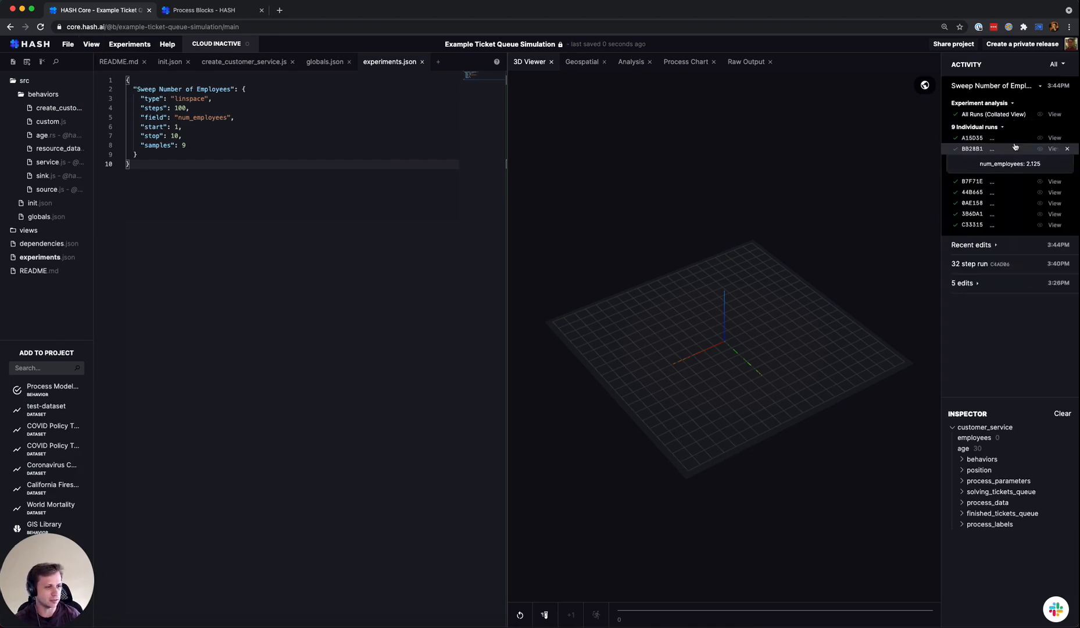
left_click(1051, 138)
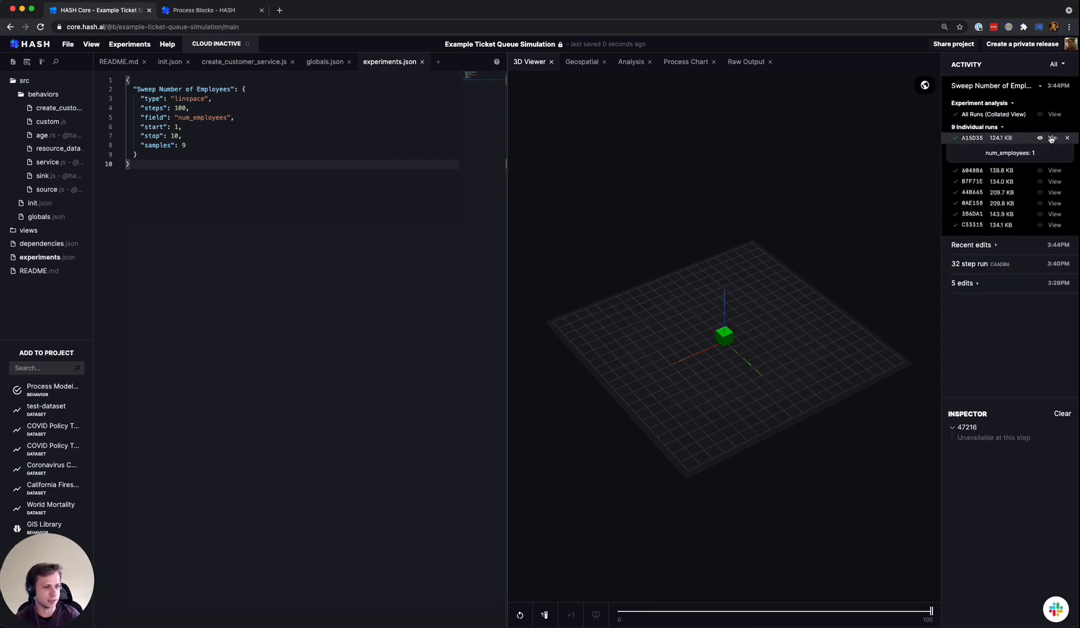
left_click(1050, 190)
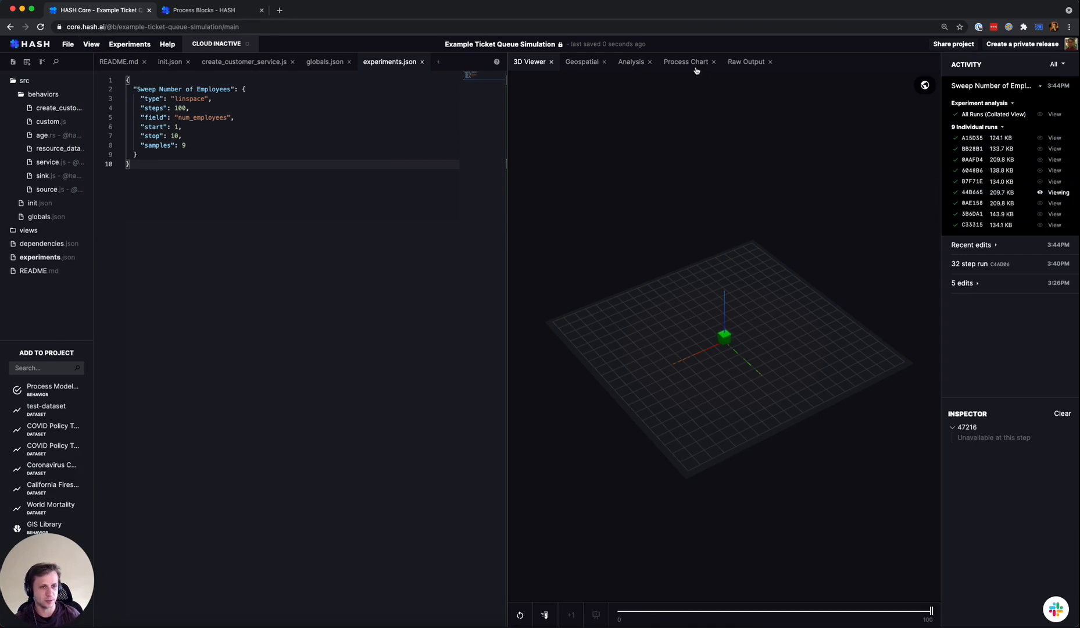
Step: Open the analysis plots for run 44B665 and examine its current and cumulative count charts
left_click(637, 60)
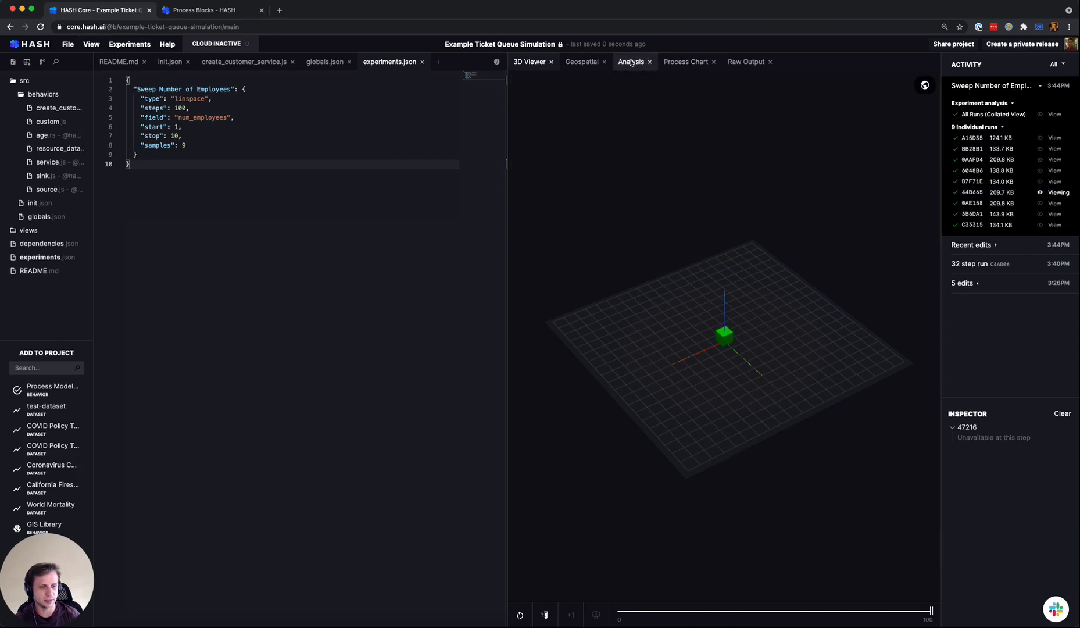
scroll(767, 232, "down", 12)
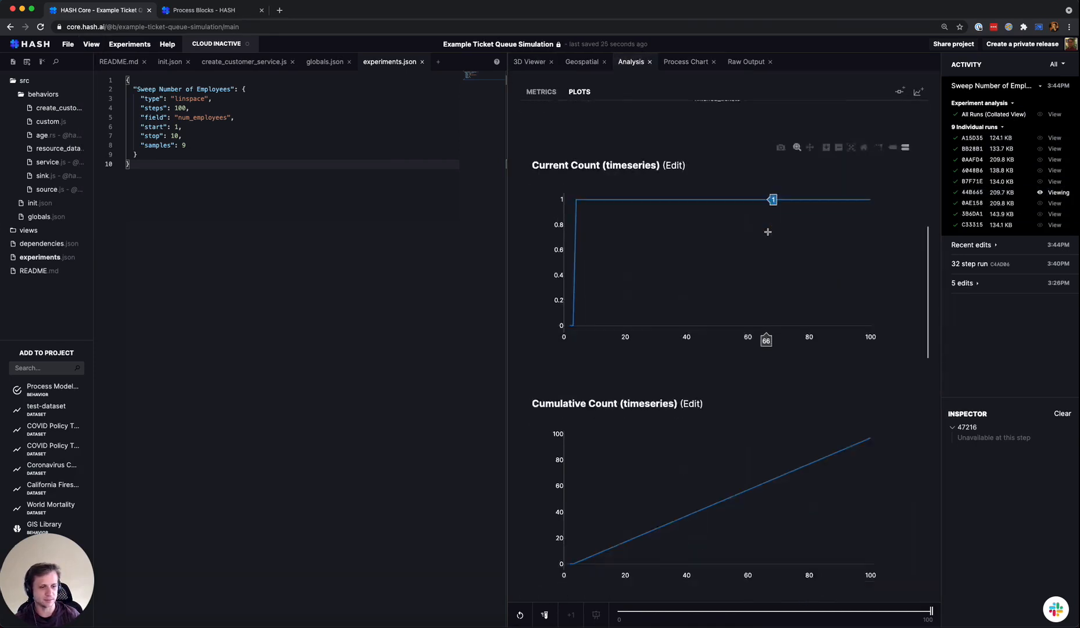
scroll(808, 274, "up", 2)
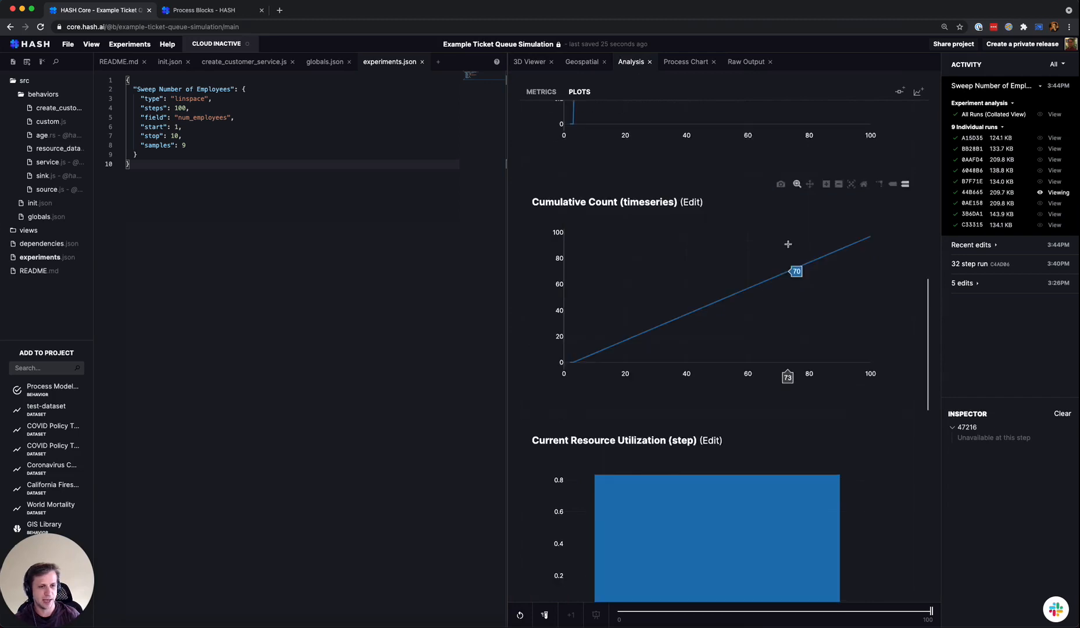
Step: Remove run A15D35 from the experiment's individual runs and examine the resource utilization plots for run 44B665
left_click(1054, 138)
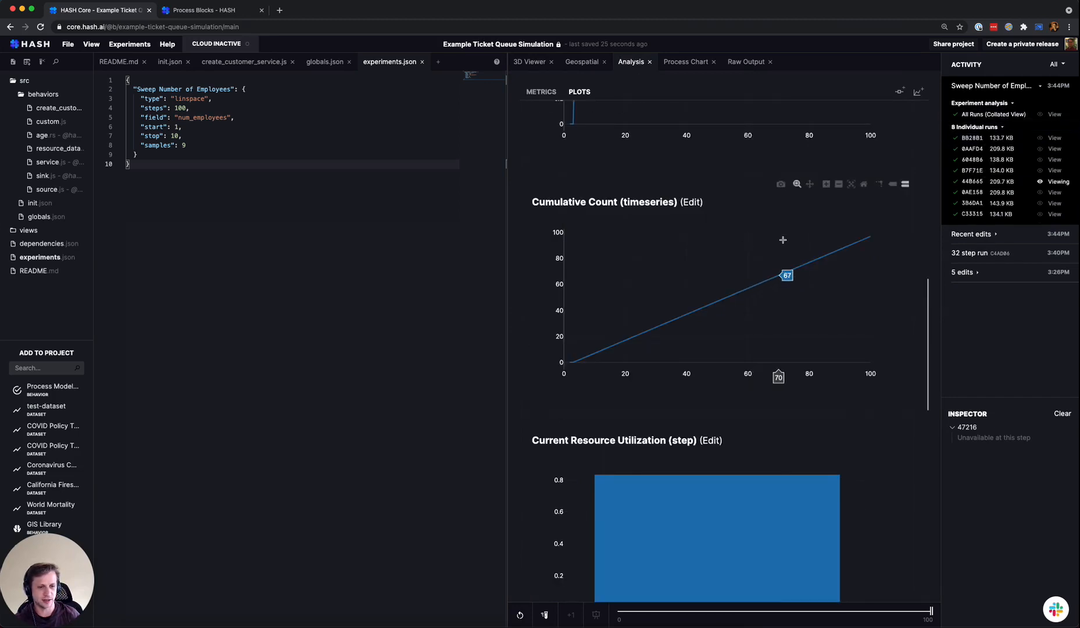
scroll(830, 259, "down", 5)
scroll(829, 259, "down", 5)
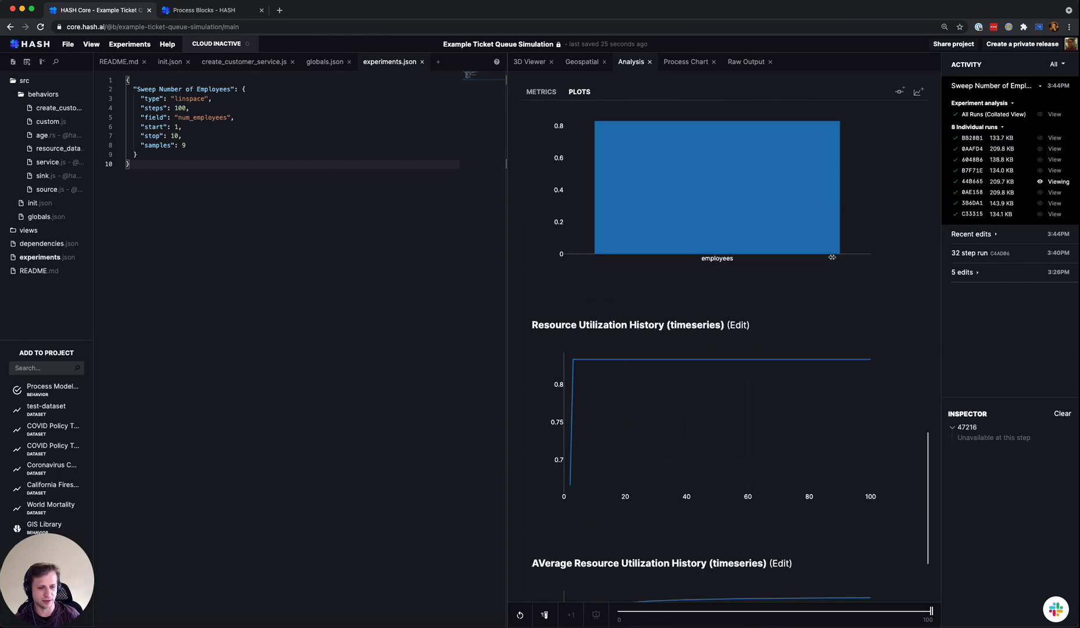
scroll(815, 285, "up", 2)
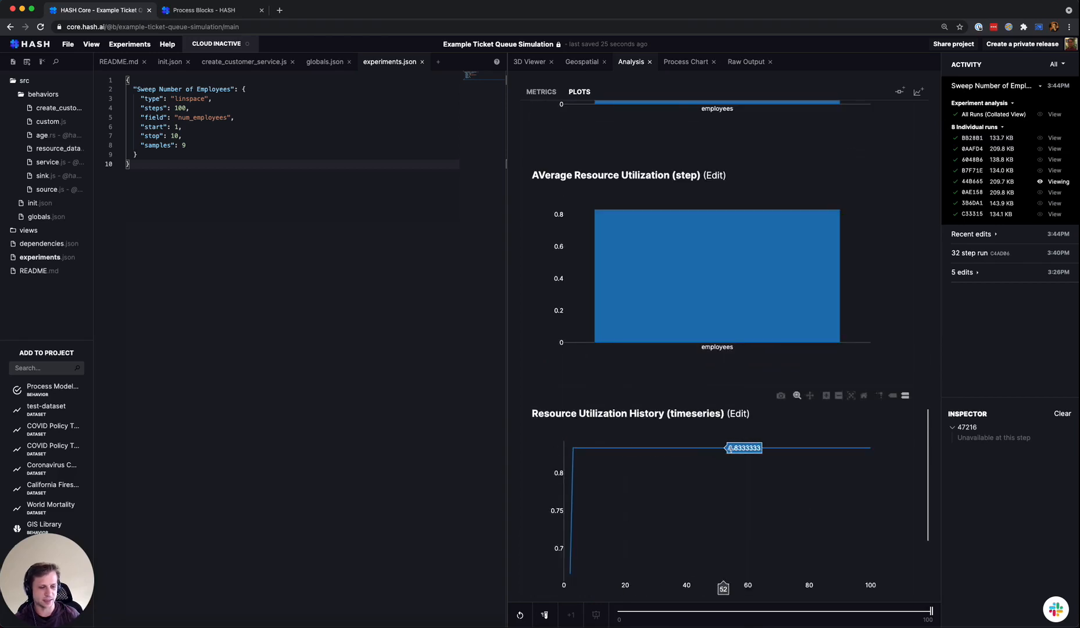
Step: Load the num_employees 2.125 run and examine its resource utilization and ticket count plots
mouse_move(1016, 146)
left_click(1053, 138)
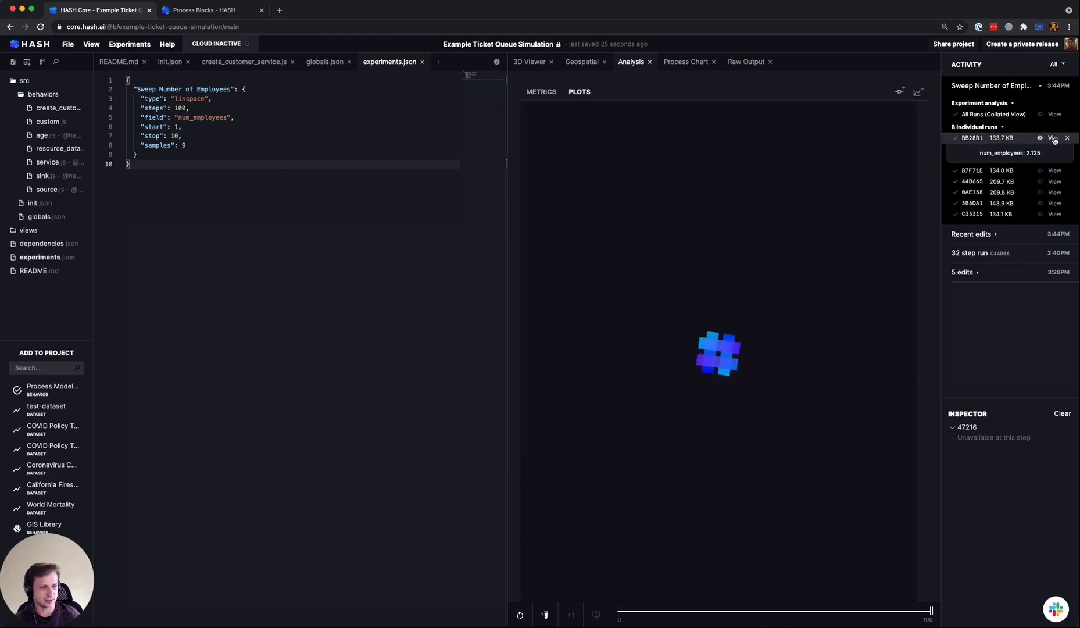
scroll(756, 306, "down", 10)
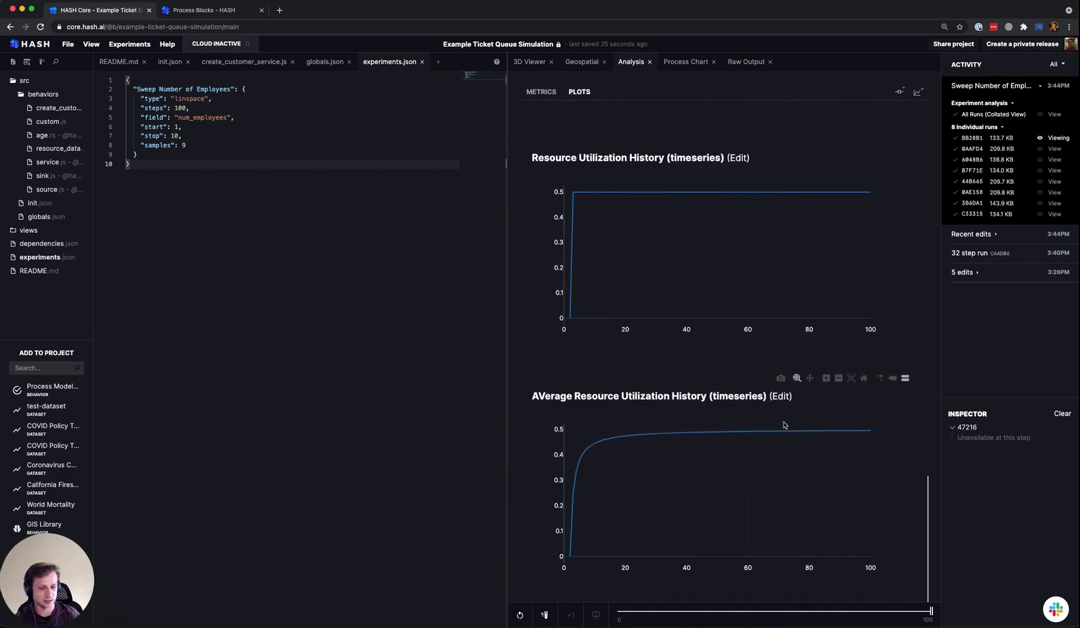
scroll(795, 349, "up", 10)
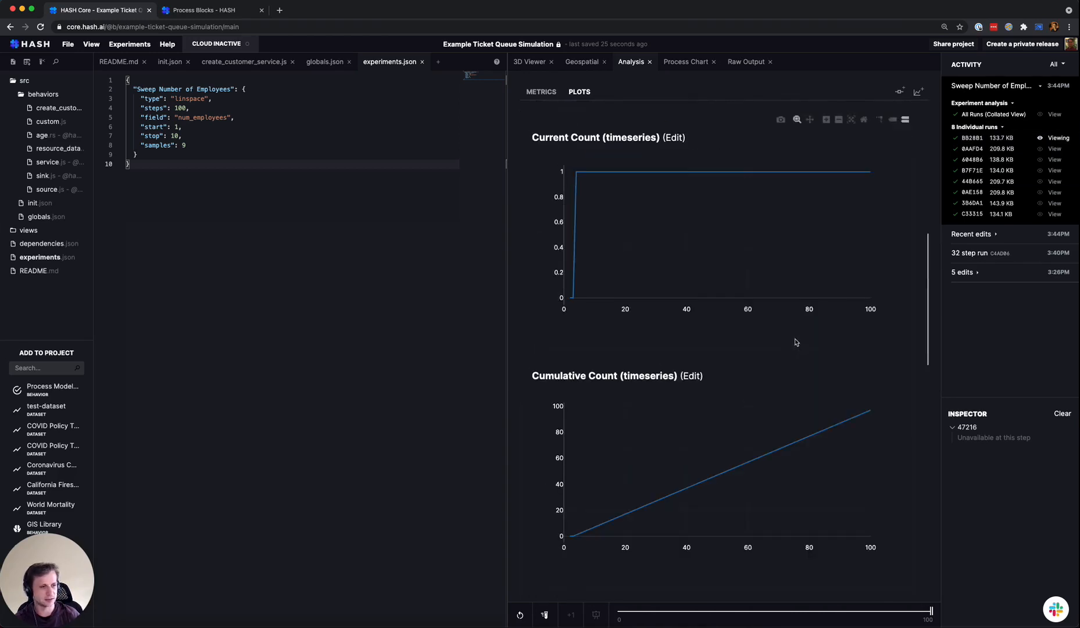
scroll(796, 343, "up", 5)
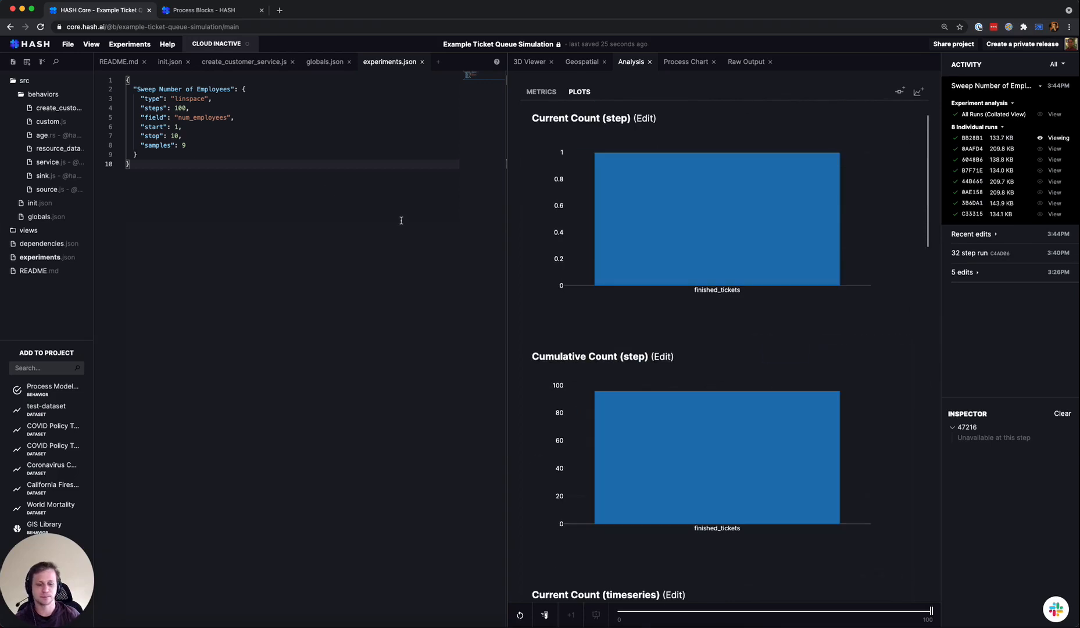